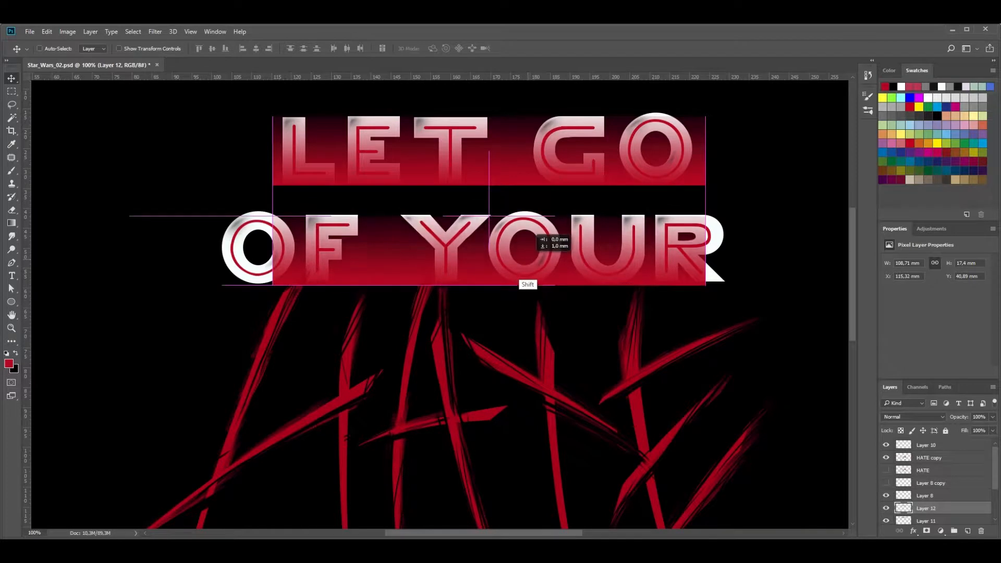
# Transform the gradient block on Layer 12 to about 128 × 19 mm so it covers the whole OF YOUR line
pyautogui.hotkey('ctrl', 't')
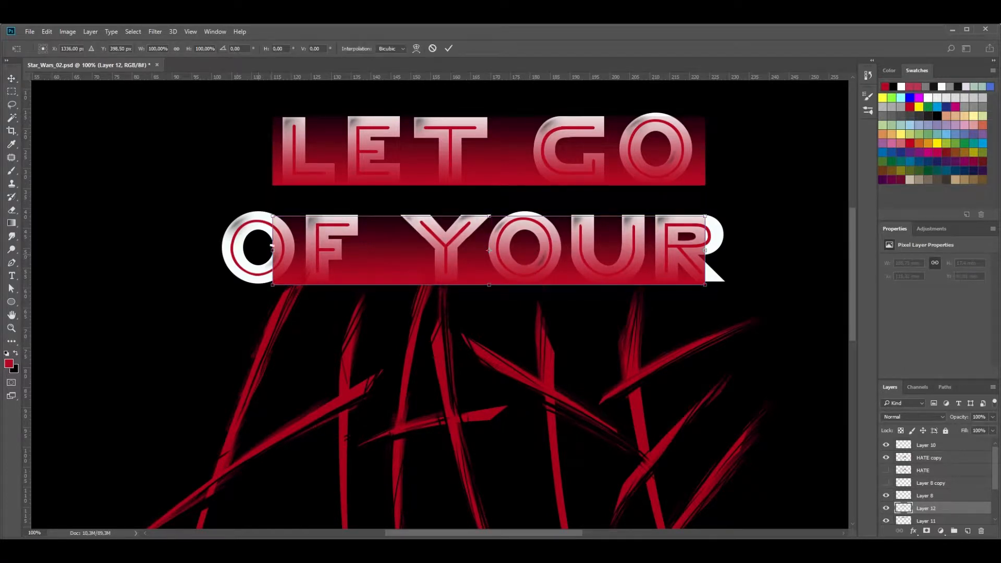
pyautogui.moveTo(272, 250); pyautogui.dragTo(217, 250)
pyautogui.moveTo(705, 251); pyautogui.dragTo(727, 250)
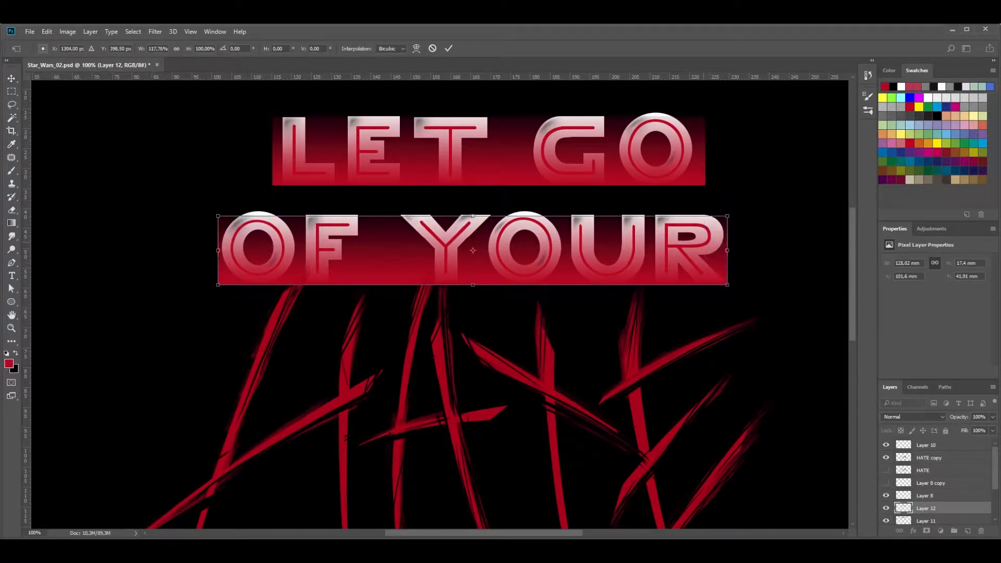
pyautogui.moveTo(472, 216); pyautogui.dragTo(473, 210)
pyautogui.press('Return')
# Stretch the Layer 11 gradient block upward to a height of about 18.8 mm so it covers the LET GO line
pyautogui.keyDown('ctrl'); pyautogui.click(496, 158); pyautogui.keyUp('ctrl')
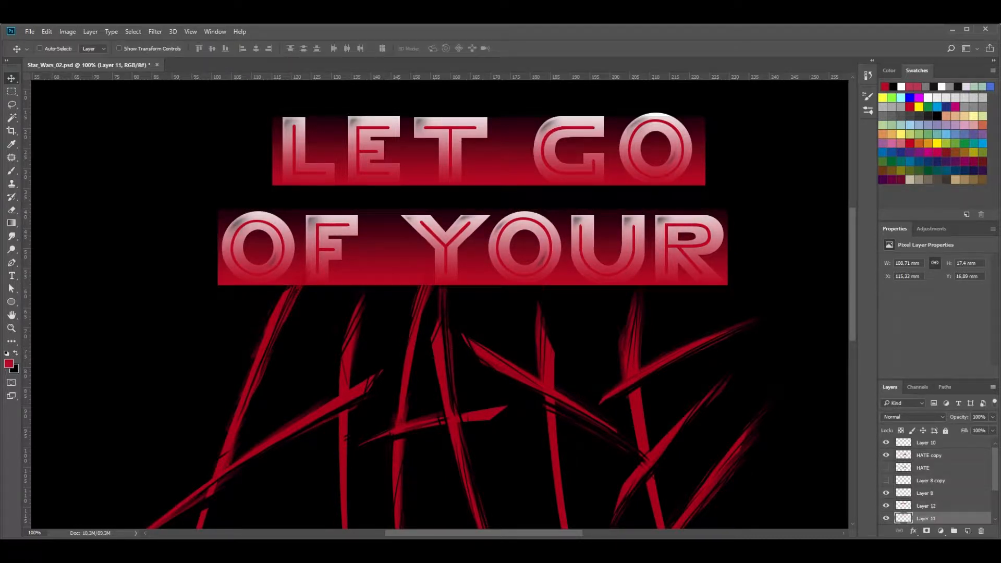
pyautogui.hotkey('ctrl', 't')
pyautogui.moveTo(489, 116); pyautogui.dragTo(489, 111)
pyautogui.press('Return')
# Load the outline of the lettering on Layer 7 copy 2 as a selection
pyautogui.scroll(-4, 933, 495)
pyautogui.click(933, 495)
pyautogui.click(886, 496)
pyautogui.click(885, 495)
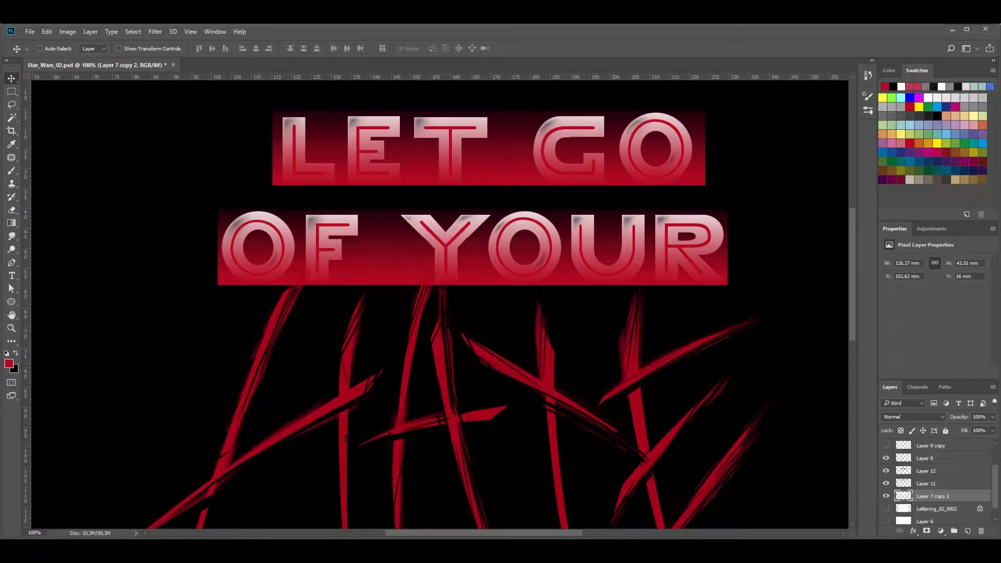
pyautogui.keyDown('ctrl'); pyautogui.click(919, 496); pyautogui.keyUp('ctrl')
pyautogui.keyDown('ctrl'); pyautogui.click(903, 496); pyautogui.keyUp('ctrl')
pyautogui.click(926, 484)
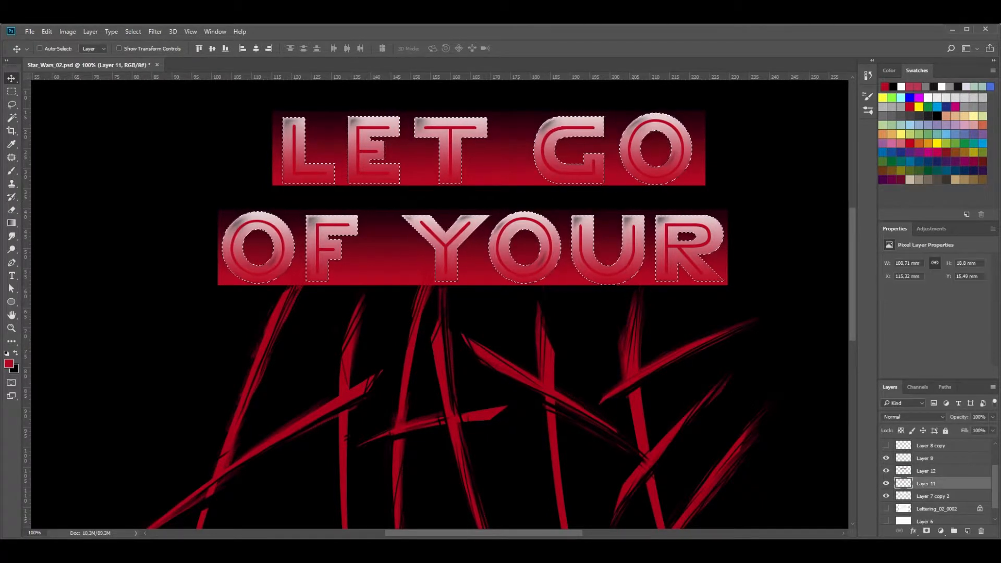
pyautogui.press('Delete')
pyautogui.hotkey('ctrl', 'z')
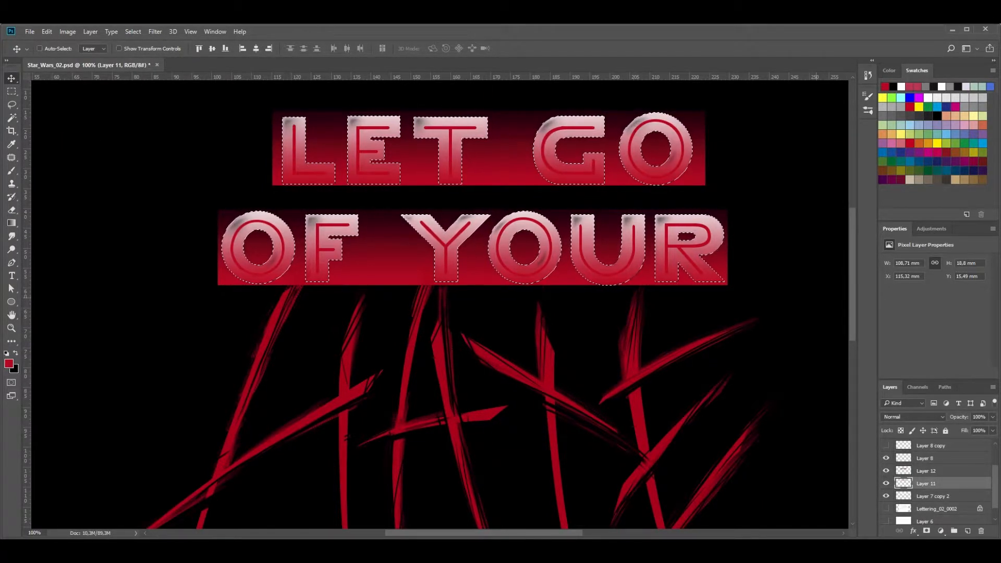
# Delete the gradient outside the lettering from Layer 11 and Layer 12, and clear the selection
pyautogui.click(925, 470)
pyautogui.click(926, 483)
pyautogui.press('Delete')
pyautogui.click(926, 470)
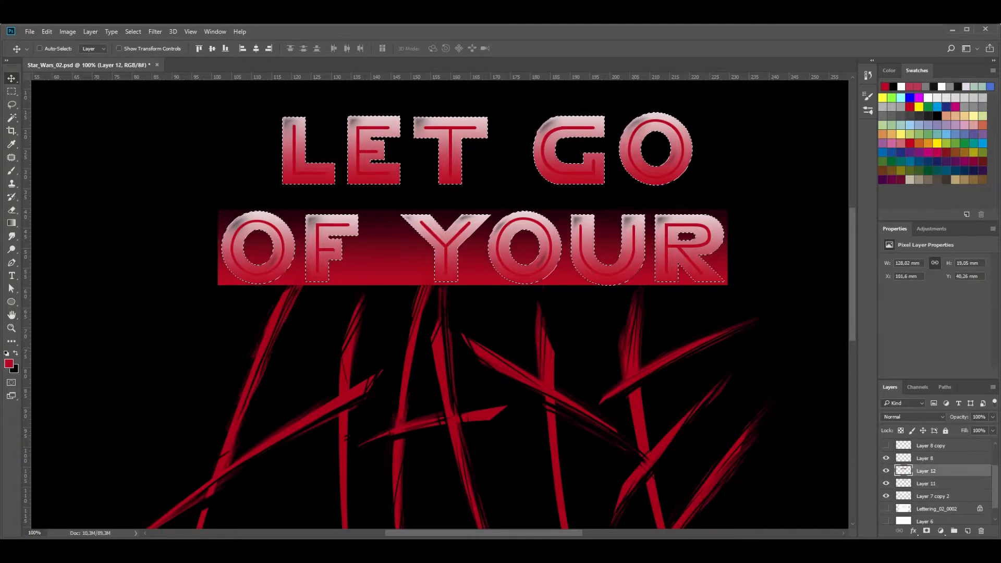
pyautogui.press('Delete')
pyautogui.hotkey('ctrl', 'd')
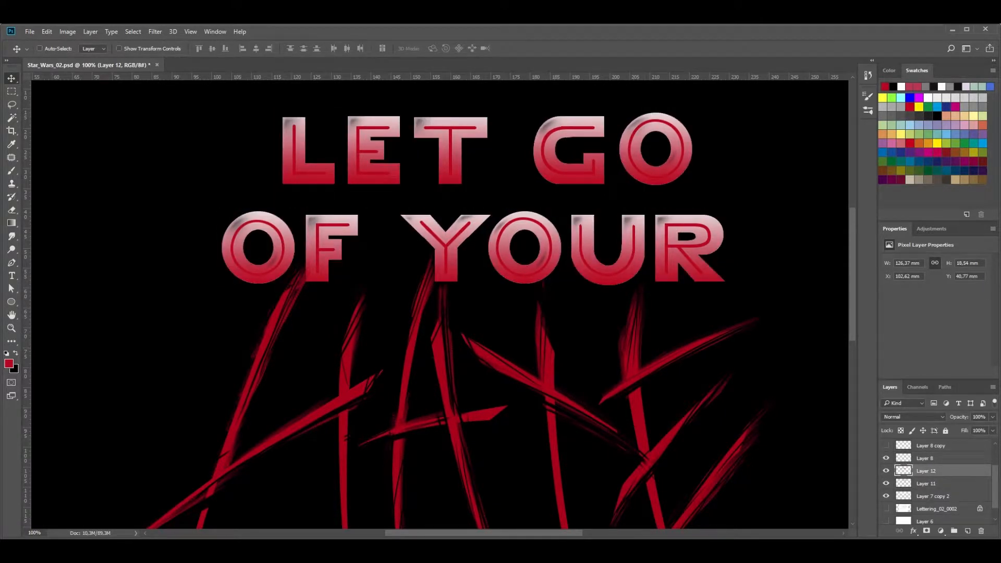
# Merge the gradient layers Layer 11 and Layer 12 into one layer
pyautogui.keyDown('shift'); pyautogui.click(938, 483); pyautogui.keyUp('shift')
pyautogui.rightClick(939, 472)
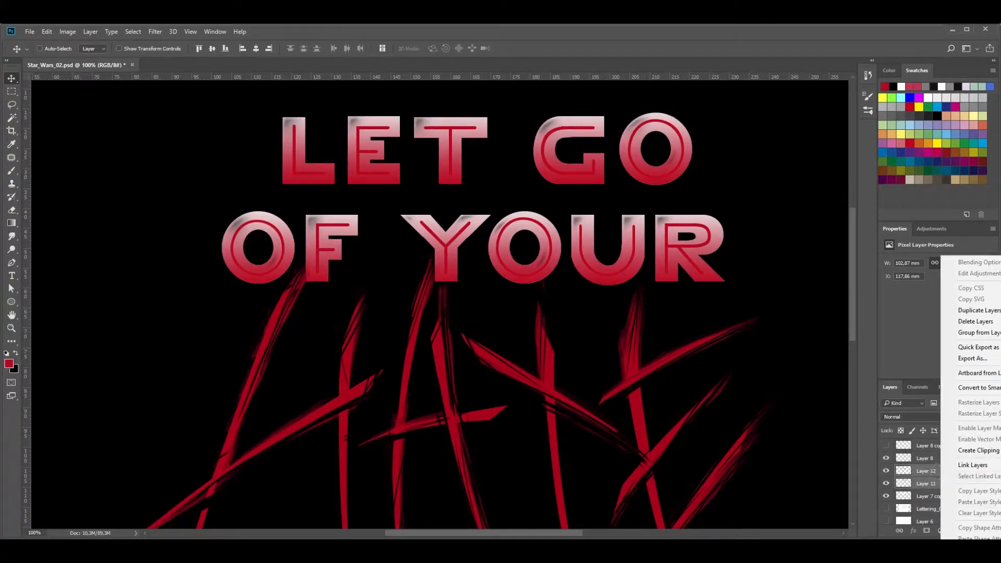
pyautogui.click(964, 554)
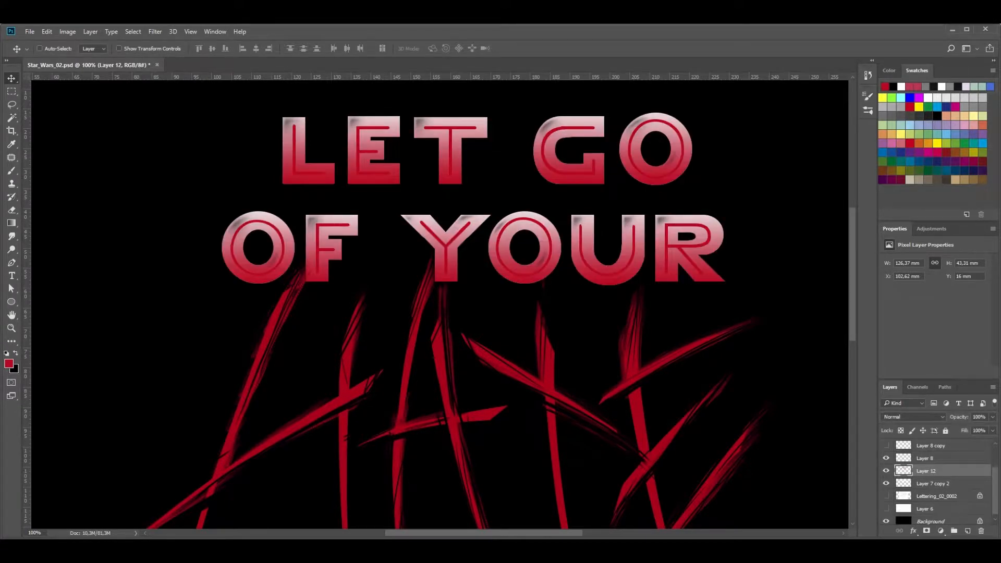
# Recolour the merged gradient to a metallic grey with Hue/Saturation, using hue -180 and saturation -83
pyautogui.hotkey('ctrl', 'u')
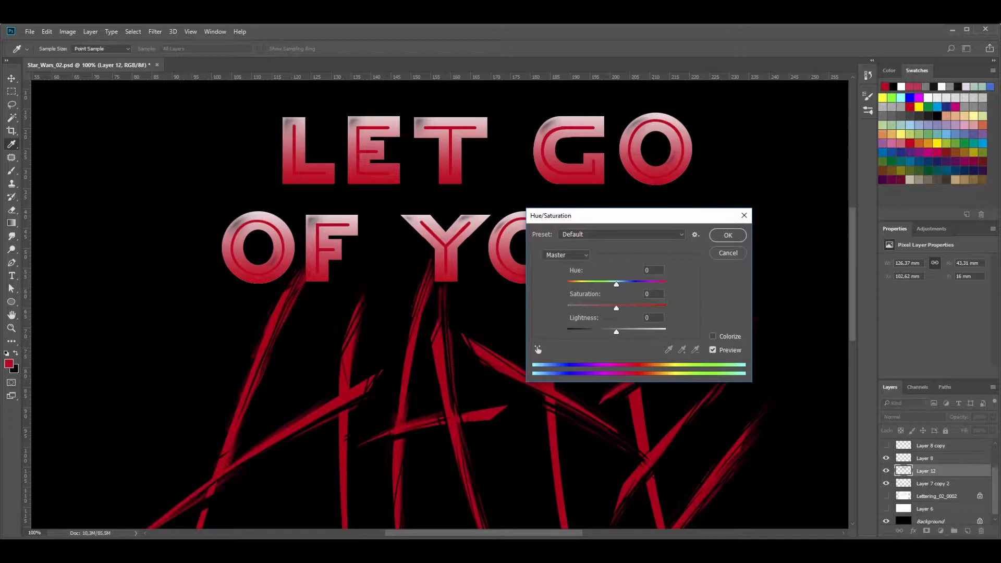
pyautogui.moveTo(616, 284); pyautogui.dragTo(566, 284)
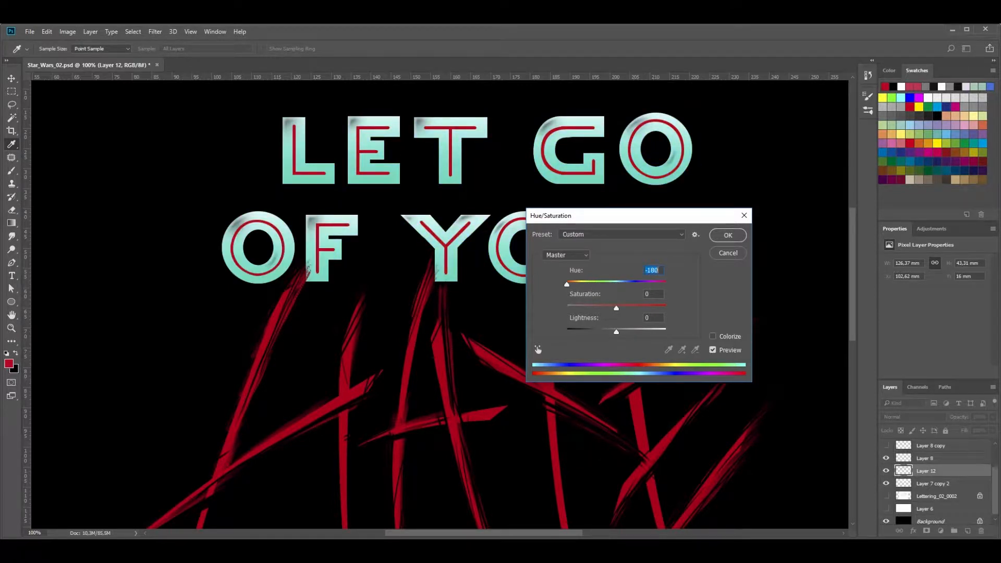
pyautogui.moveTo(567, 284); pyautogui.dragTo(567, 284)
pyautogui.moveTo(616, 308); pyautogui.dragTo(587, 308)
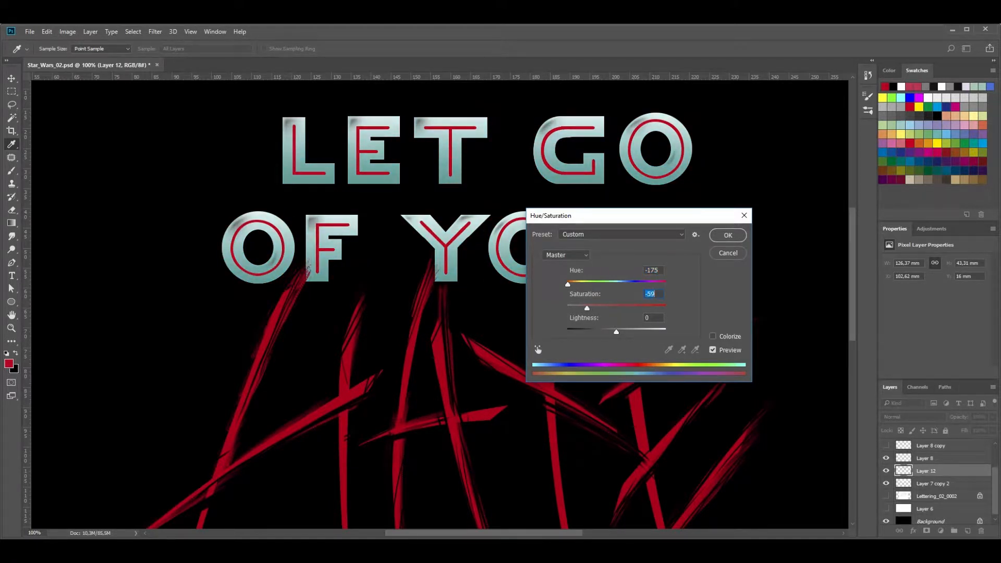
pyautogui.moveTo(587, 308); pyautogui.dragTo(575, 308)
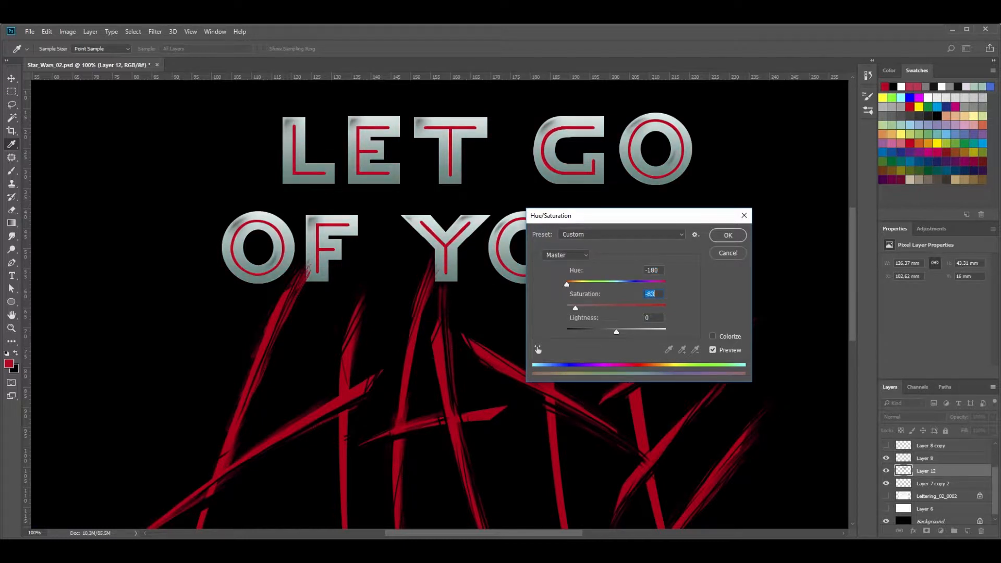
pyautogui.press('Return')
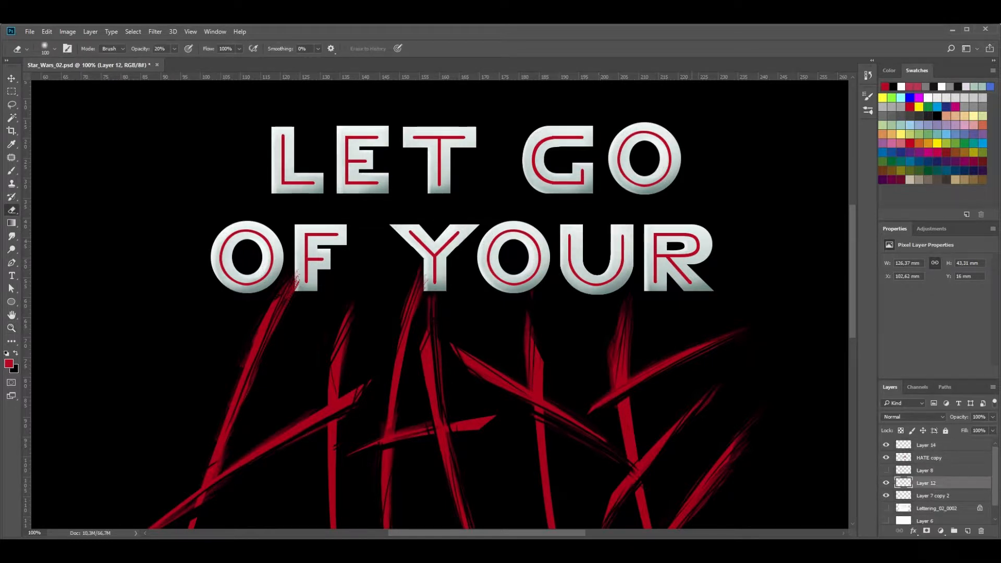
# Hide Layer 8 and add a new empty layer directly above it
pyautogui.click(665, 279)
pyautogui.click(885, 483)
pyautogui.click(886, 482)
pyautogui.click(885, 471)
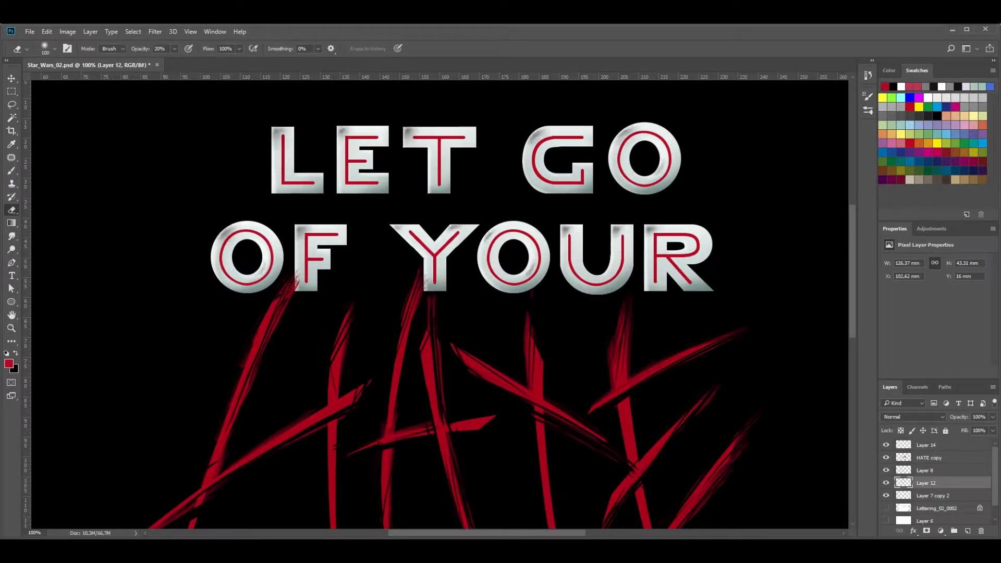
pyautogui.click(885, 470)
pyautogui.click(931, 470)
pyautogui.click(968, 531)
# Paint black shadows on the letters of LET GO OF YOUR with a 102 px soft brush at 50% opacity
pyautogui.press('b')
pyautogui.click(54, 49)
pyautogui.moveTo(62, 81); pyautogui.dragTo(79, 81)
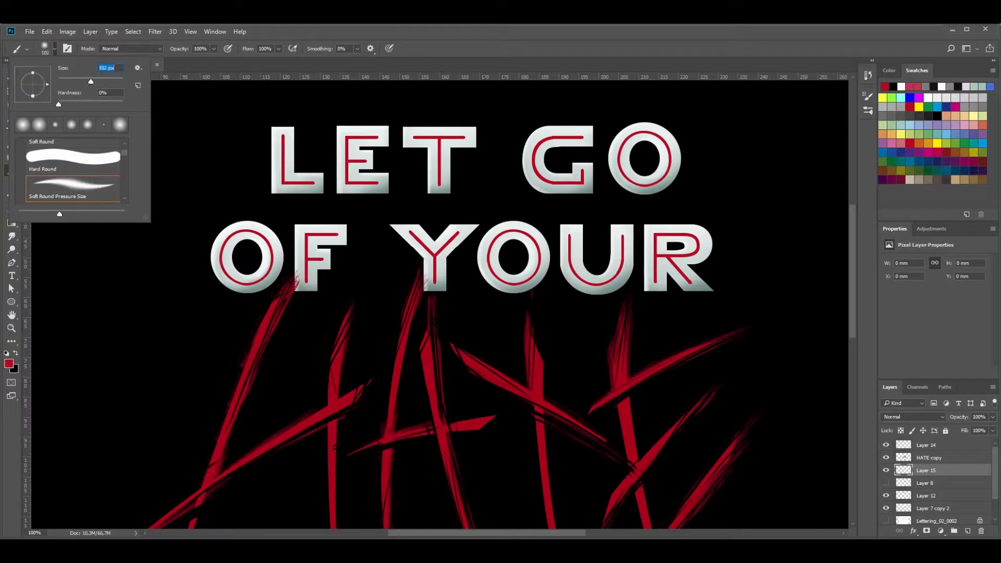
pyautogui.press('Return')
pyautogui.press('x')
pyautogui.moveTo(278, 131); pyautogui.dragTo(647, 140)
pyautogui.hotkey('ctrl', 'z')
pyautogui.moveTo(224, 232)
pyautogui.mouseDown()
pyautogui.moveTo(623, 232)
pyautogui.moveTo(619, 240)
pyautogui.mouseUp()
pyautogui.moveTo(654, 241); pyautogui.dragTo(670, 229)
pyautogui.moveTo(585, 167); pyautogui.dragTo(566, 179)
pyautogui.moveTo(661, 161); pyautogui.dragTo(655, 171)
pyautogui.moveTo(265, 259); pyautogui.dragTo(256, 271)
pyautogui.moveTo(530, 261)
pyautogui.mouseDown()
pyautogui.moveTo(521, 271)
pyautogui.moveTo(528, 262)
pyautogui.mouseUp()
pyautogui.moveTo(686, 245); pyautogui.dragTo(676, 255)
# Delete the painted shading outside the letter shapes on Layer 15, using the outline of Layer 7 copy 2 as the selection
pyautogui.click(932, 508)
pyautogui.click(885, 509)
pyautogui.click(886, 508)
pyautogui.keyDown('ctrl'); pyautogui.click(903, 508); pyautogui.keyUp('ctrl')
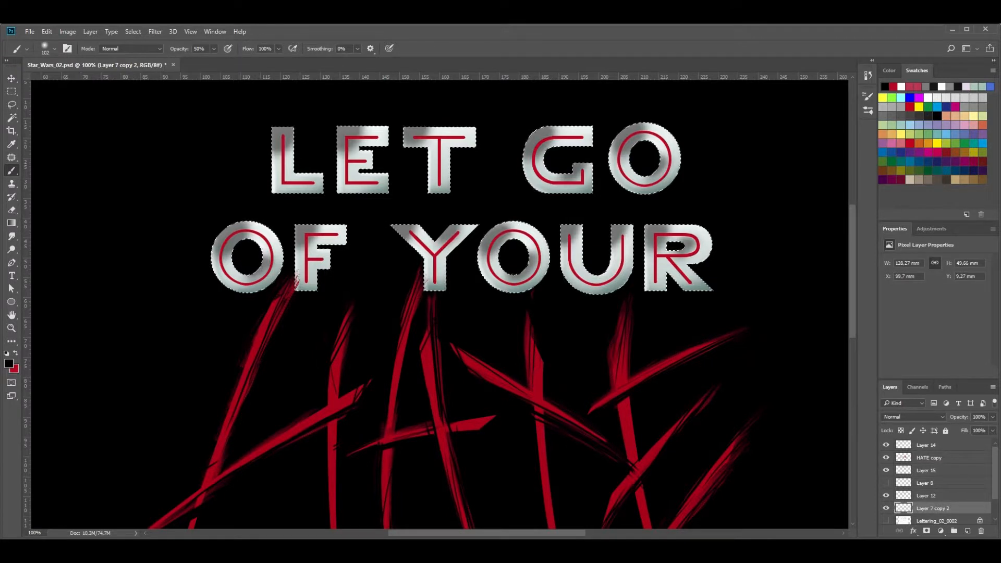
pyautogui.click(926, 470)
pyautogui.hotkey('ctrl', 'shift', 'i')
pyautogui.press('Delete')
pyautogui.press('z')
pyautogui.click(284, 135)
pyautogui.hotkey('ctrl', 'd')
# Erase the shading along the edges of the letters in LET and OF Y with a 20 px eraser at 20% opacity
pyautogui.press('e')
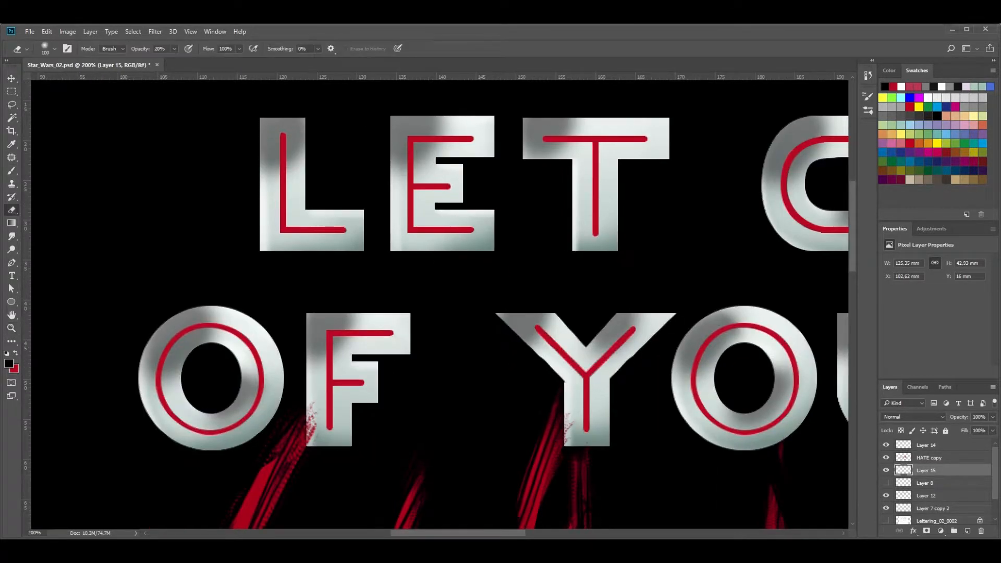
pyautogui.click(55, 48)
pyautogui.write('50')
pyautogui.press('Return')
pyautogui.hotkey('ctrl', 'd')
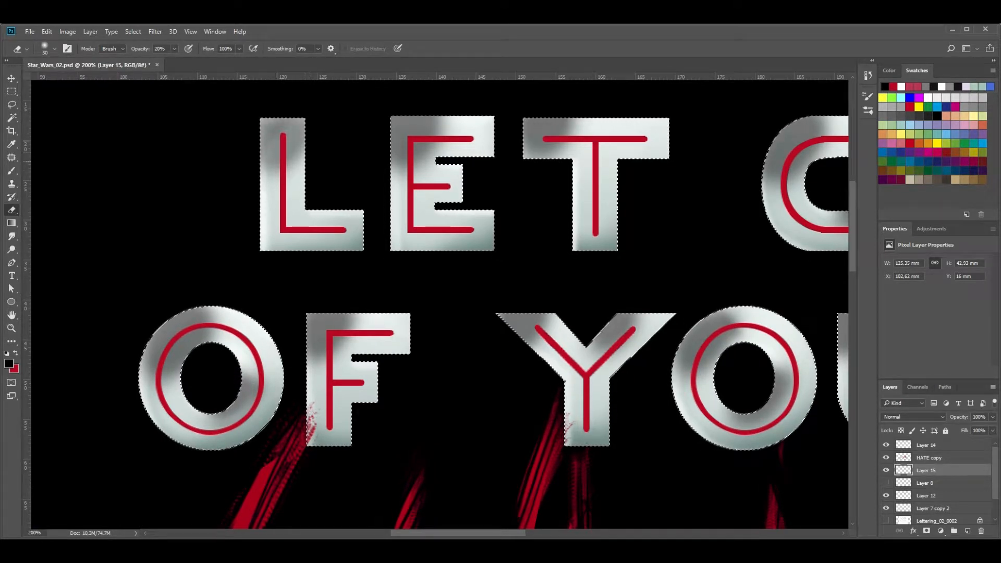
pyautogui.click(55, 49)
pyautogui.write('20')
pyautogui.press('Return')
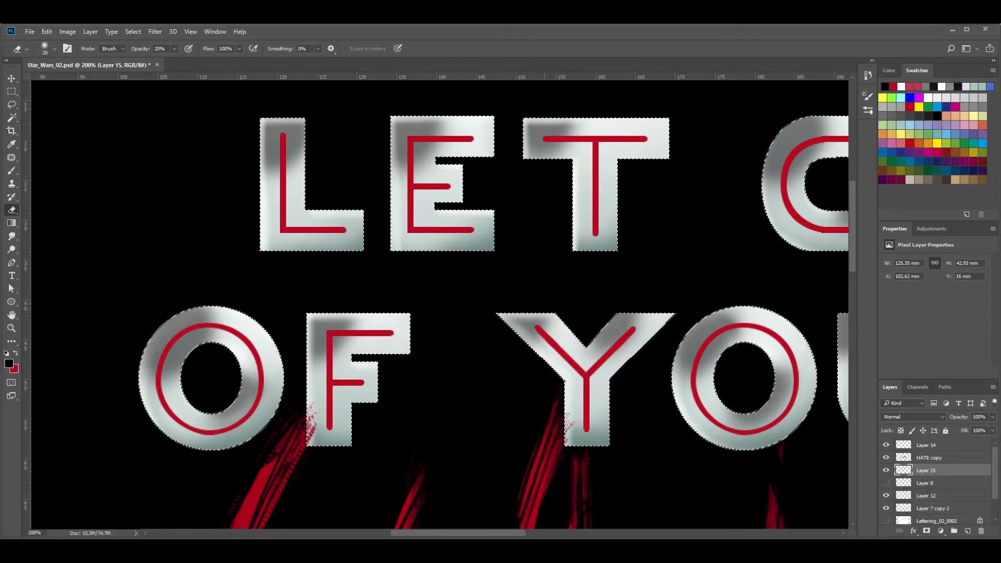
# Erase the shading along the edges of the letters in GO and YOUR with the same 20 px eraser
pyautogui.hscroll(5, 577, 308)
pyautogui.hscroll(-1, 439, 302)
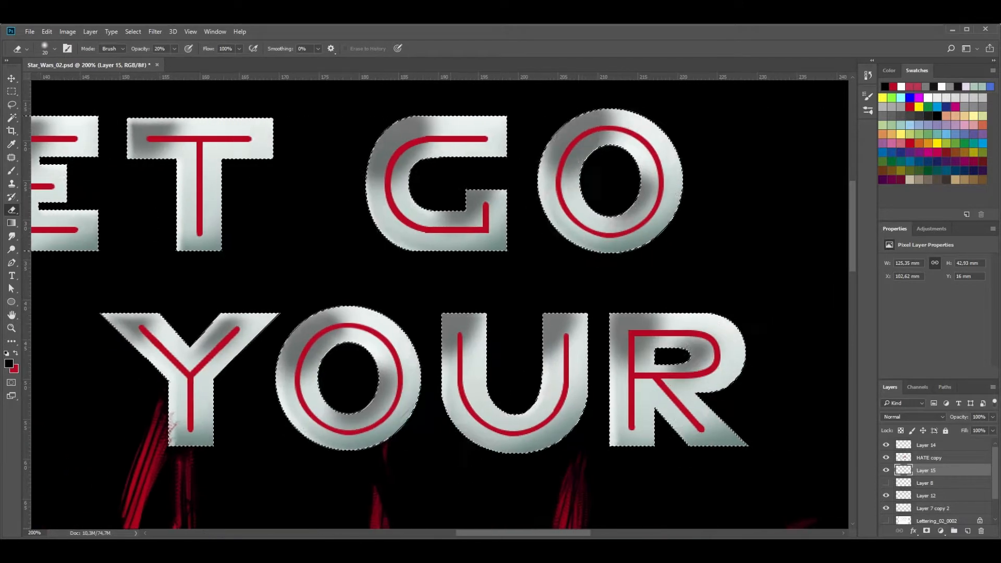
pyautogui.moveTo(538, 321)
pyautogui.mouseDown()
pyautogui.moveTo(540, 358)
pyautogui.moveTo(542, 312)
pyautogui.mouseUp()
pyautogui.hotkey('ctrl', 'd')
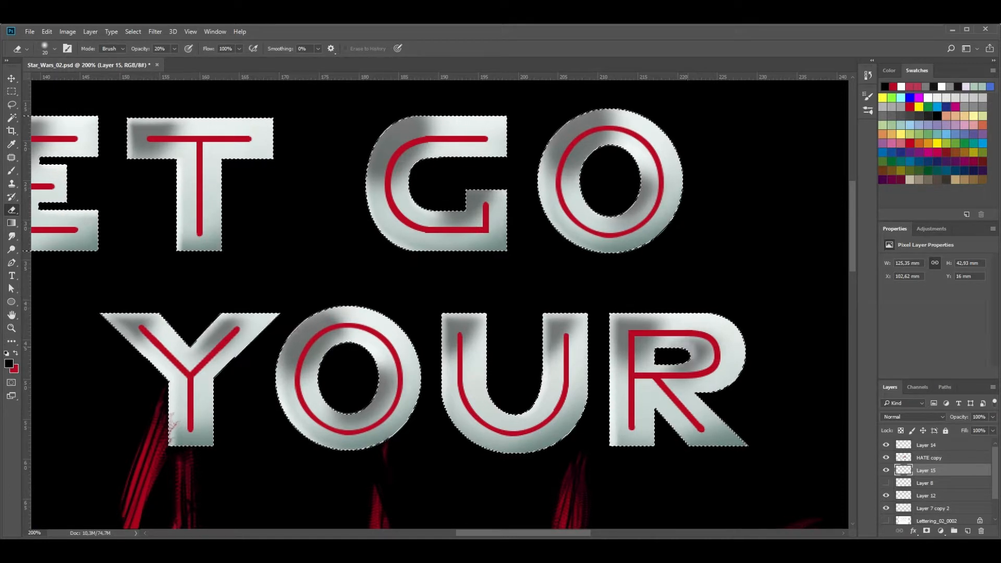
pyautogui.moveTo(514, 533)
pyautogui.mouseDown()
pyautogui.moveTo(479, 533)
pyautogui.moveTo(505, 533)
pyautogui.mouseUp()
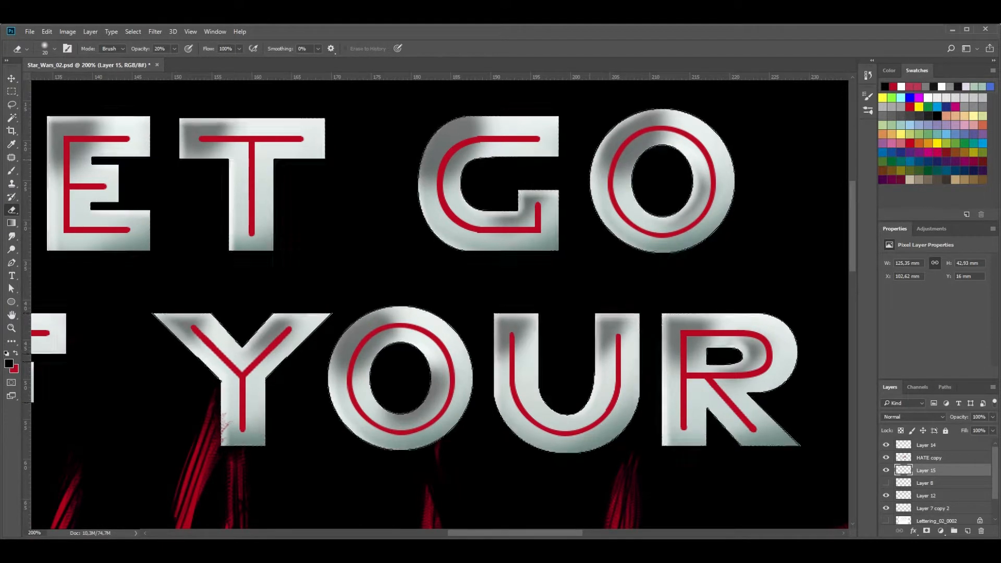
pyautogui.hscroll(-3, 439, 302)
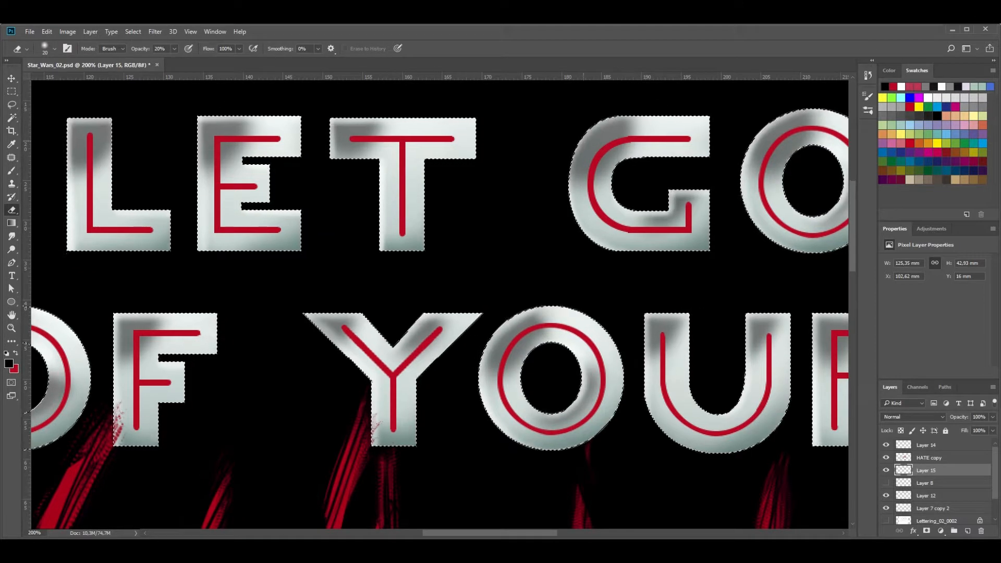
pyautogui.hscroll(-4, 439, 302)
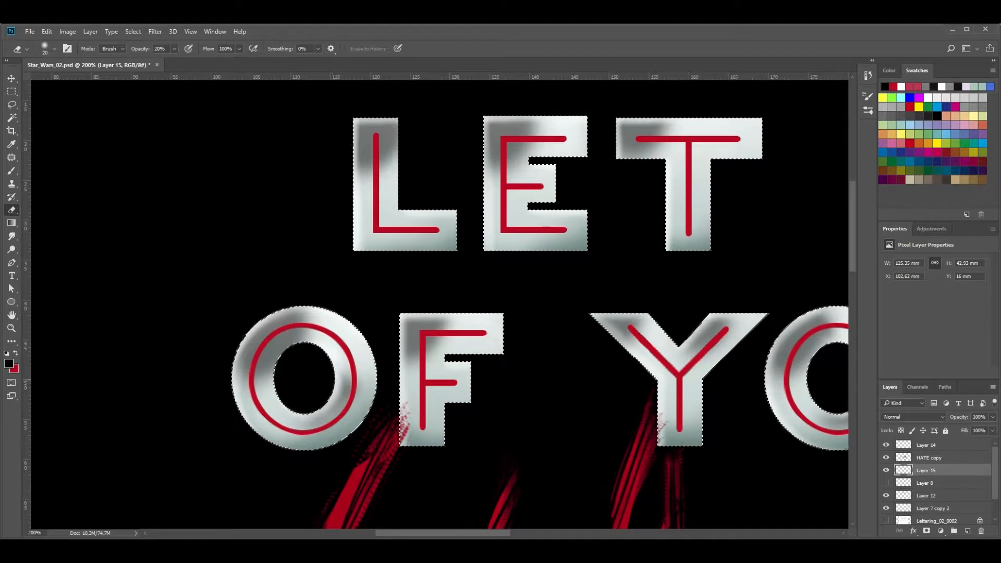
# Lighten the shading on L, E and the O of OF with a 50 px eraser at 20% opacity
pyautogui.hotkey('ctrl', 'd')
pyautogui.press('b')
pyautogui.press('e')
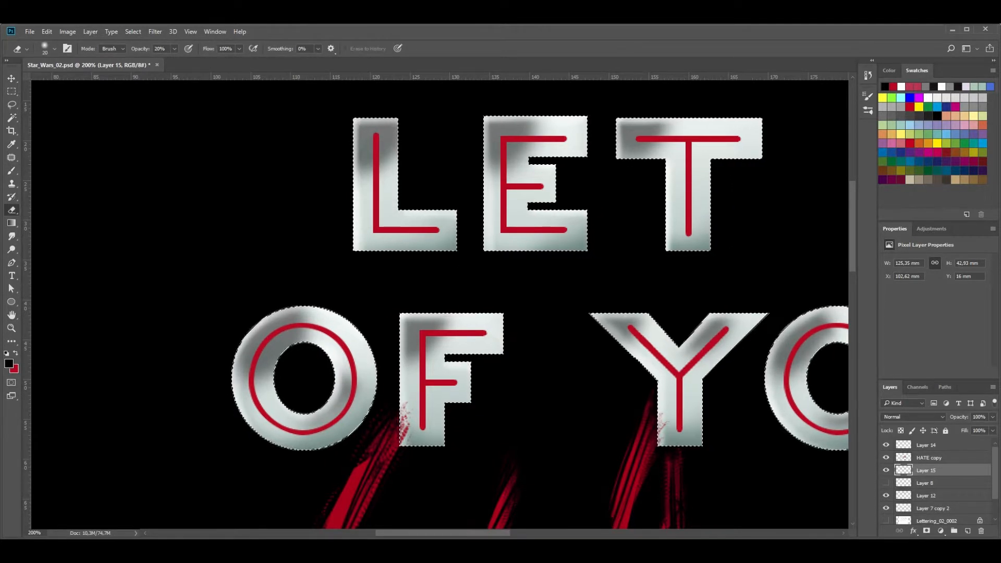
pyautogui.click(55, 49)
pyautogui.write('50')
pyautogui.press('Return')
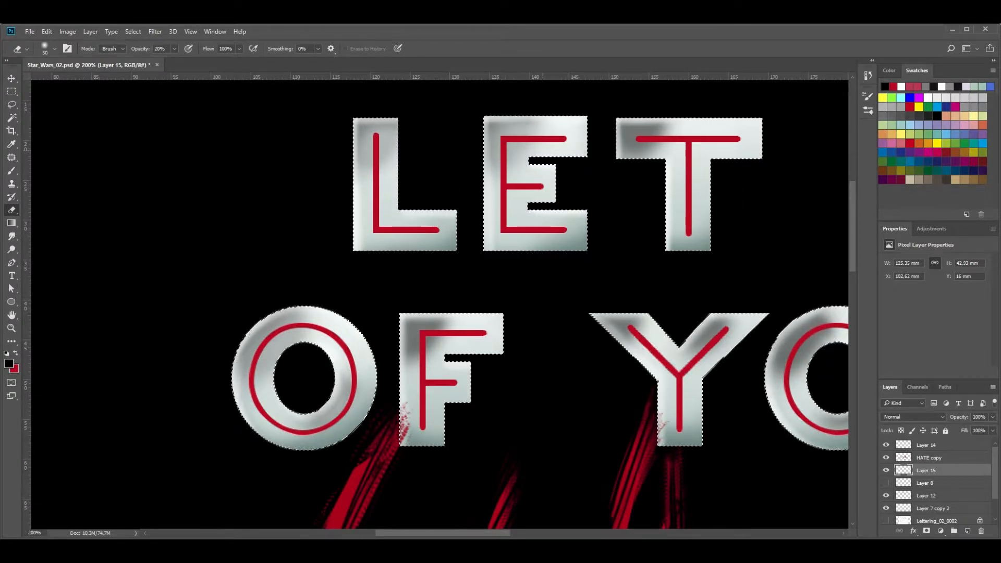
# Lighten the shading on the T, F and Y with the soft eraser
pyautogui.hscroll(5, 440, 304)
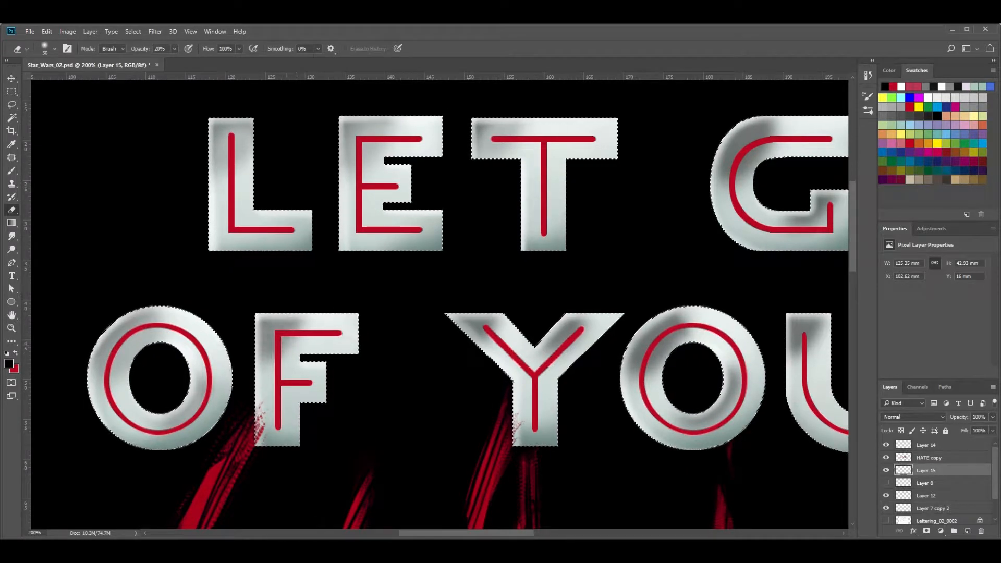
pyautogui.hscroll(2, 440, 304)
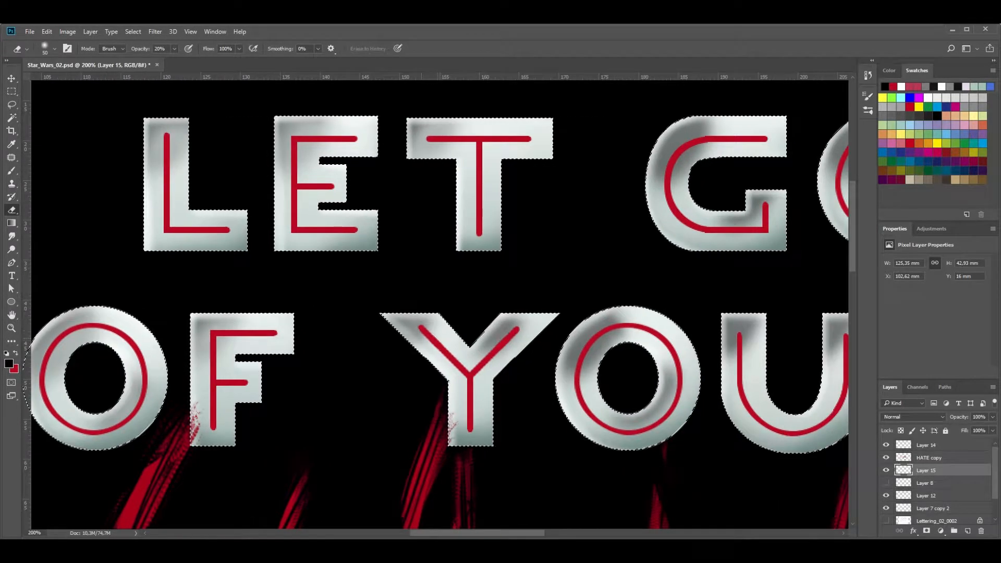
pyautogui.moveTo(492, 357); pyautogui.dragTo(504, 335)
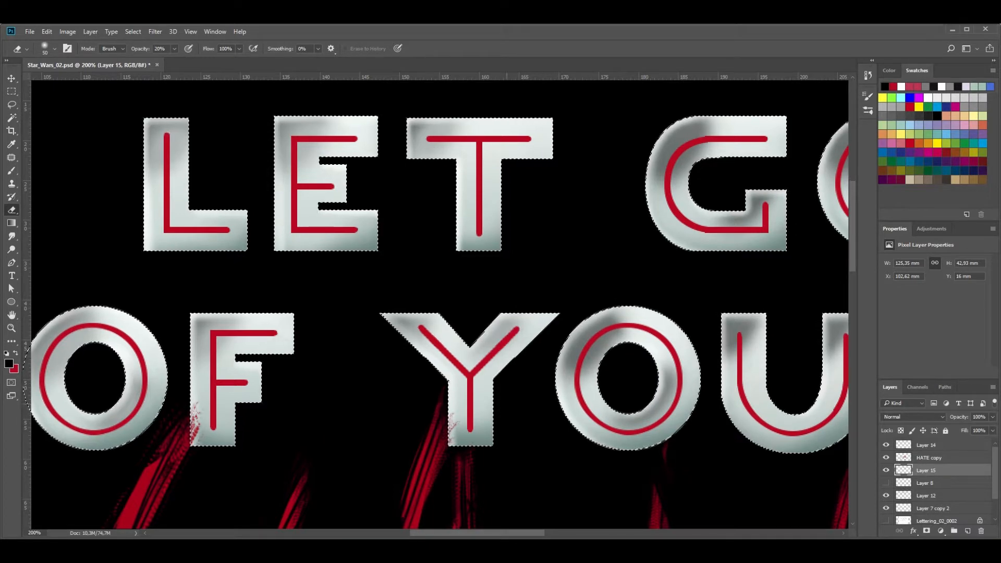
pyautogui.moveTo(443, 532); pyautogui.dragTo(442, 533)
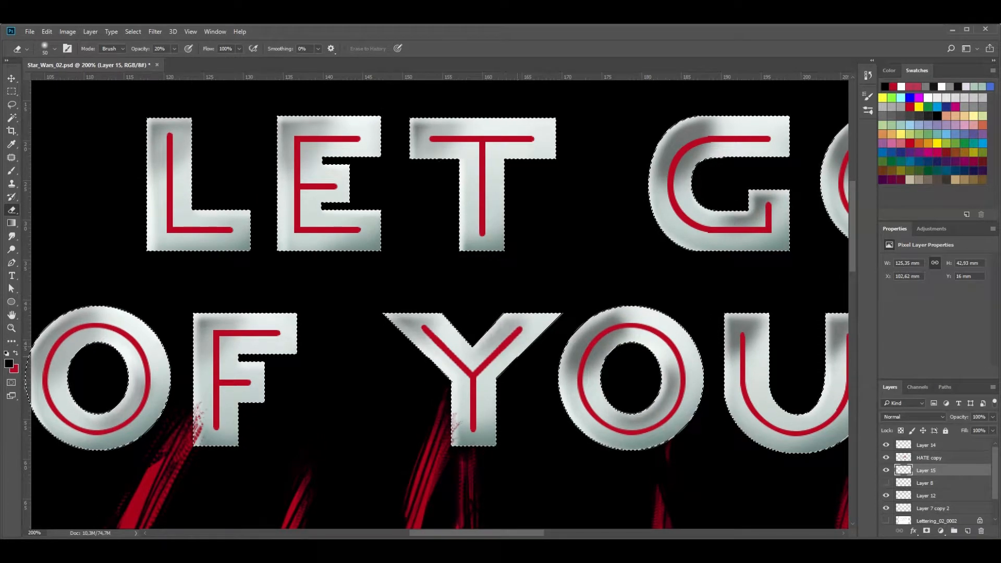
# Lighten the shading on the letters of GO and OUR with the soft eraser, and select Layer 14
pyautogui.hscroll(6, 439, 304)
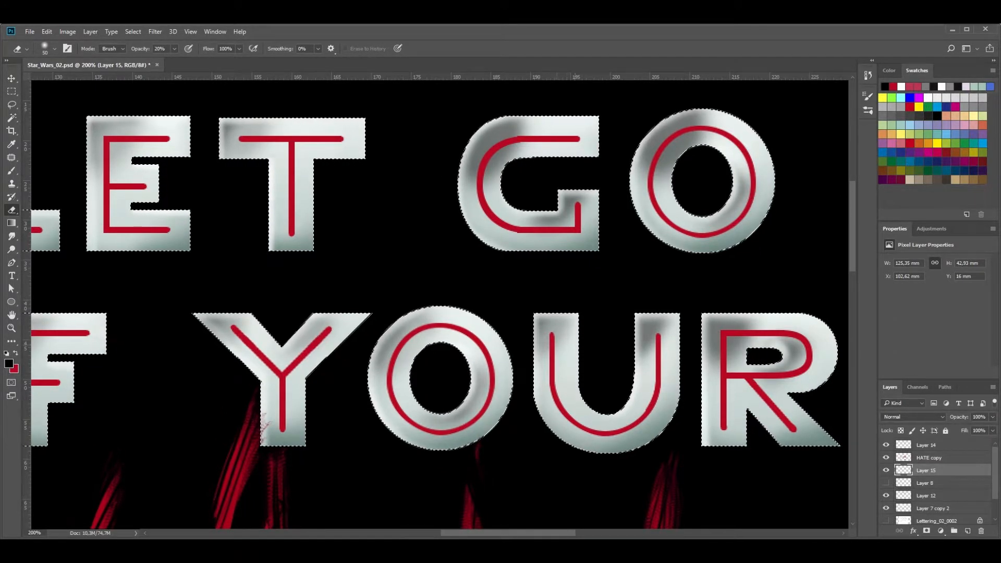
pyautogui.hscroll(5, 438, 303)
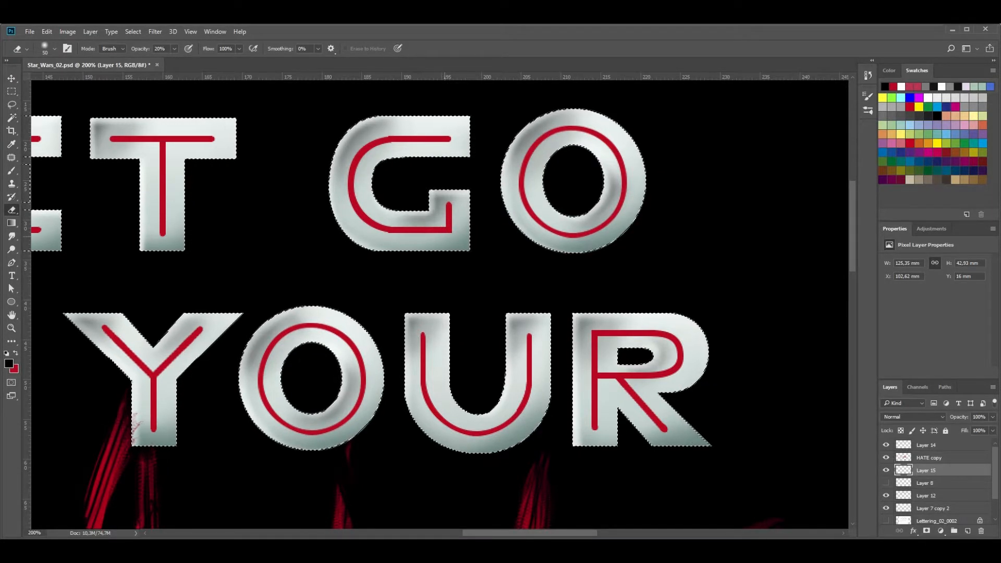
pyautogui.hotkey('ctrl', '-')
pyautogui.hotkey('ctrl', '-')
pyautogui.moveTo(411, 384); pyautogui.dragTo(458, 303)
pyautogui.click(926, 446)
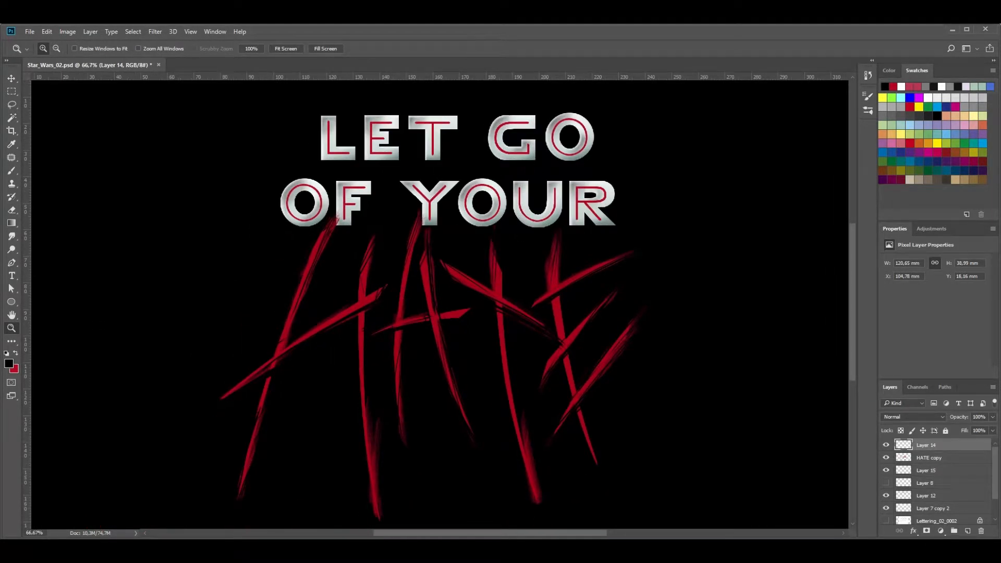
# Select Layer 15 and toggle its visibility off and on to check the lettering's shading
pyautogui.click(913, 530)
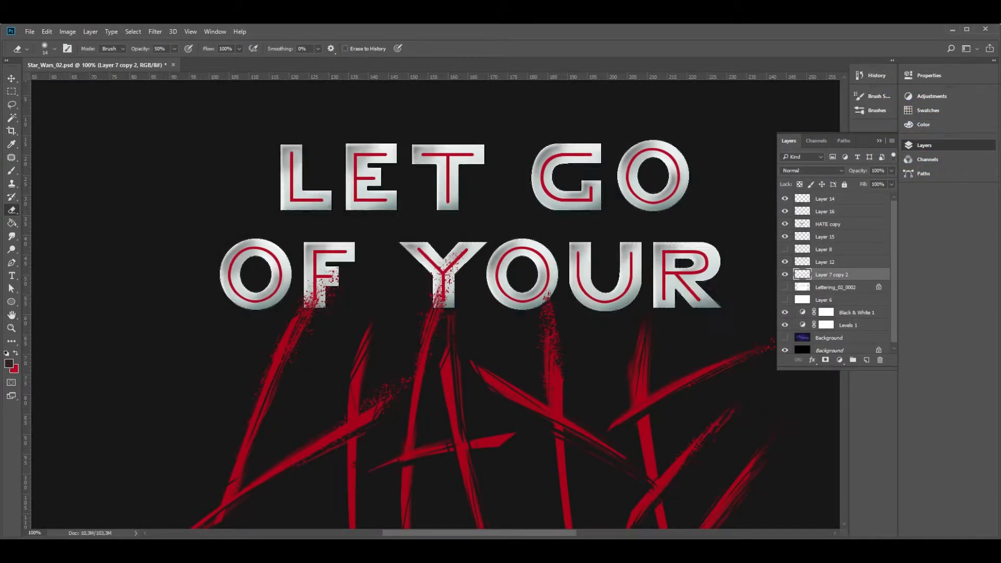
pyautogui.click(824, 249)
pyautogui.click(825, 237)
pyautogui.click(785, 237)
pyautogui.click(785, 237)
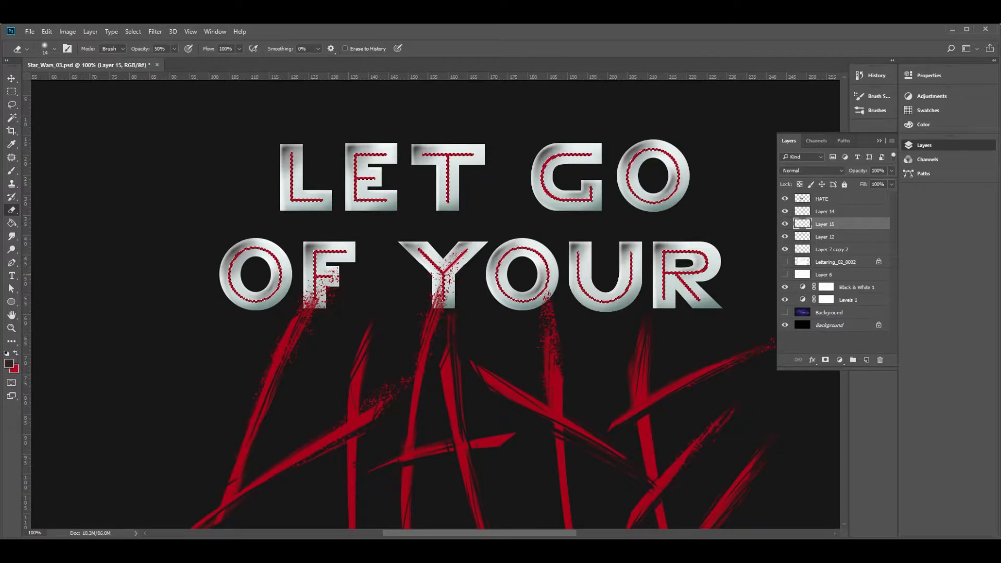
# Paint white highlights over the red lines of the G and O in GO on Layer 16
pyautogui.press('z')
pyautogui.click(320, 199)
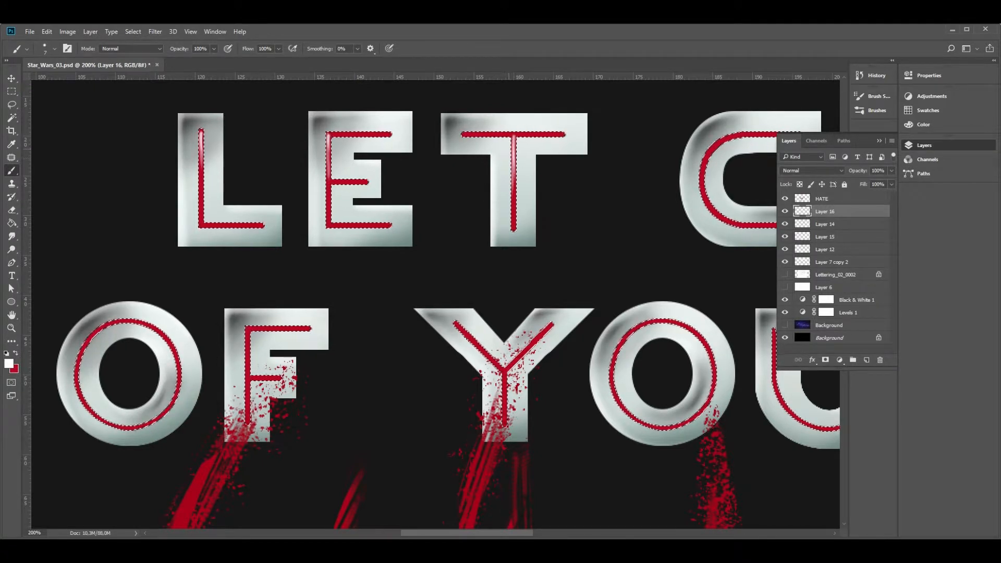
pyautogui.moveTo(590, 197); pyautogui.dragTo(321, 239)
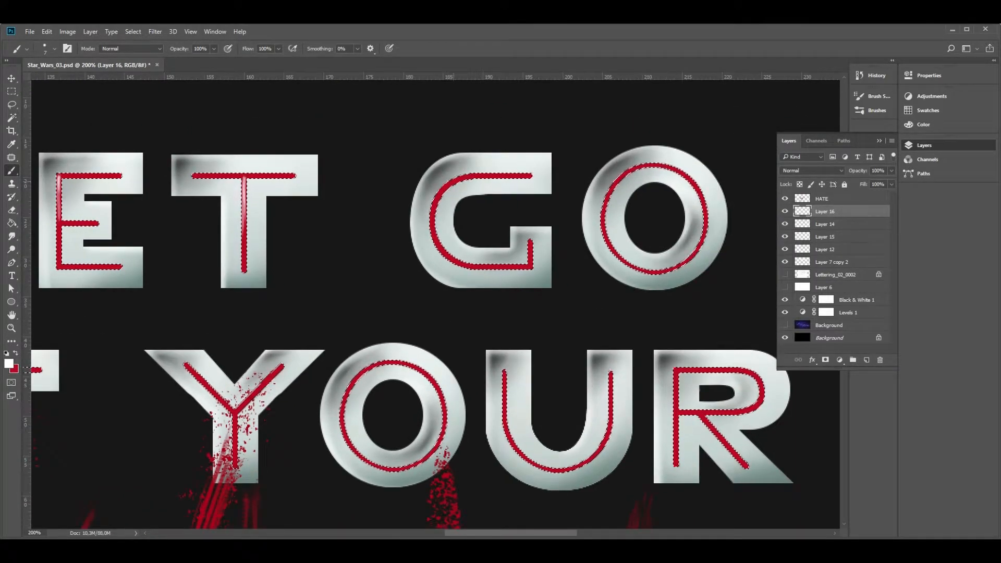
pyautogui.moveTo(463, 179); pyautogui.dragTo(434, 203)
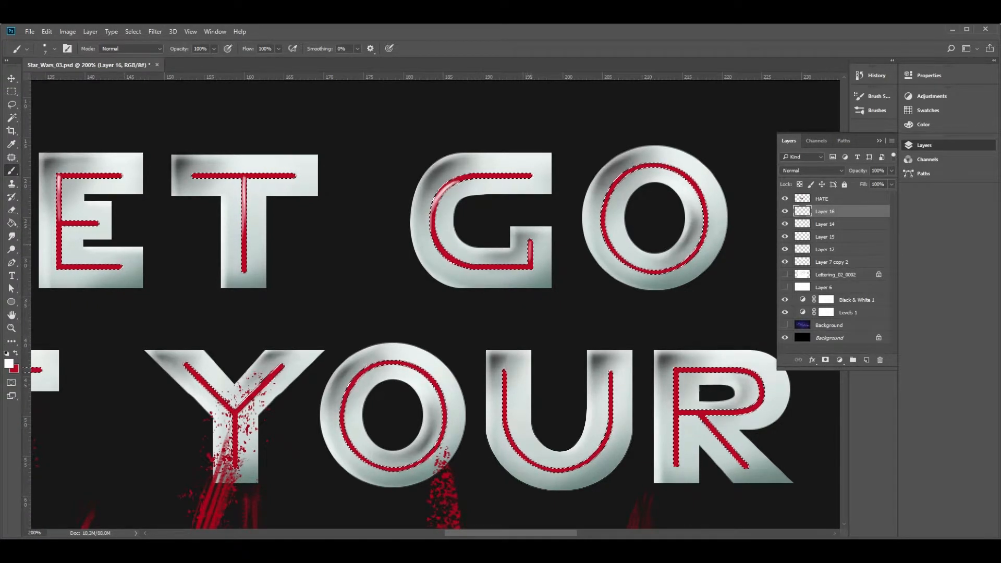
pyautogui.press('e')
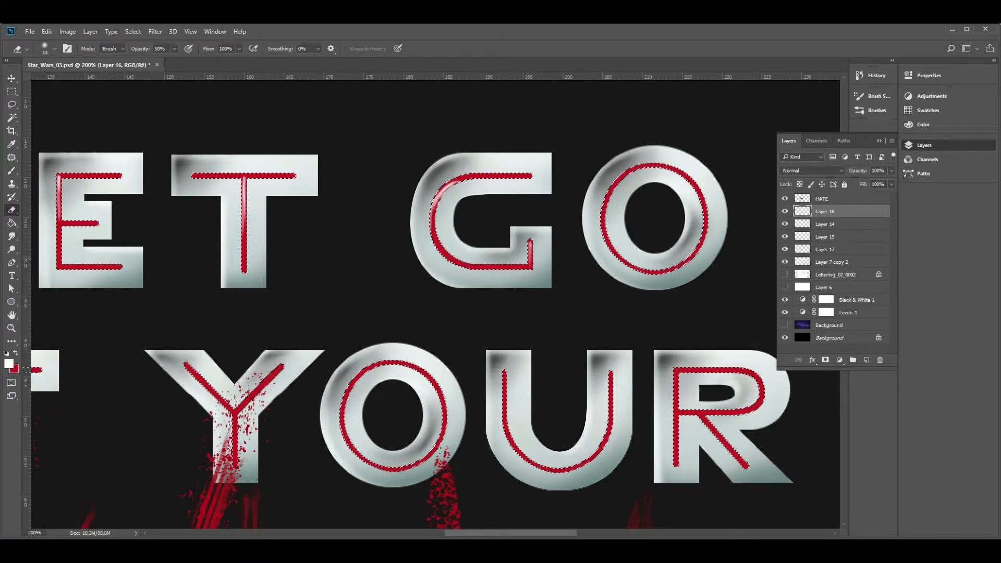
pyautogui.press('b')
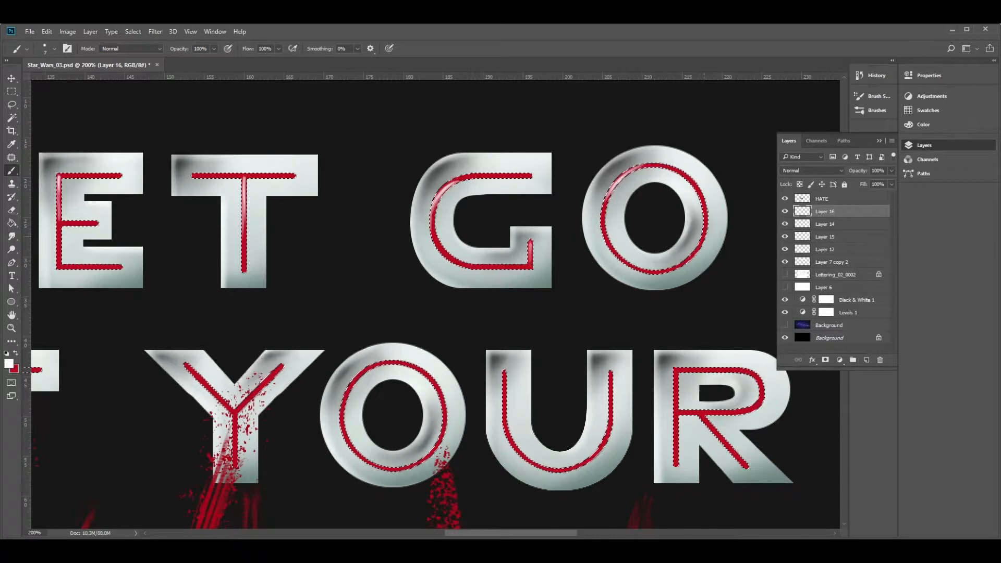
# Paint white highlights over the red lines of OF and of the Y and O in YOUR
pyautogui.moveTo(255, 316); pyautogui.dragTo(580, 216)
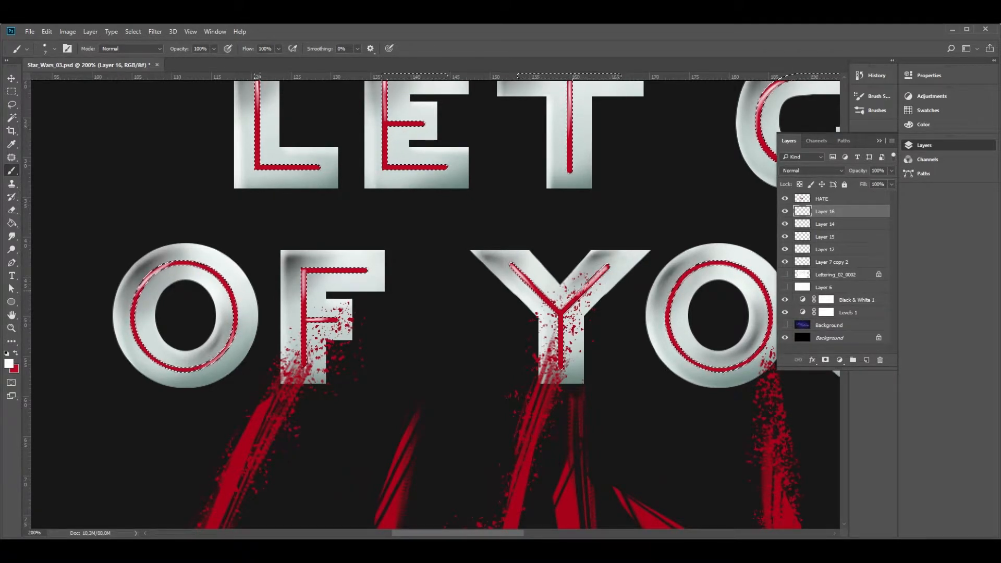
pyautogui.moveTo(677, 285)
pyautogui.mouseDown()
pyautogui.moveTo(369, 271)
pyautogui.moveTo(323, 253)
pyautogui.moveTo(316, 270)
pyautogui.mouseUp()
pyautogui.hotkey('ctrl', 'alt', 'z')
pyautogui.moveTo(316, 268); pyautogui.dragTo(359, 231)
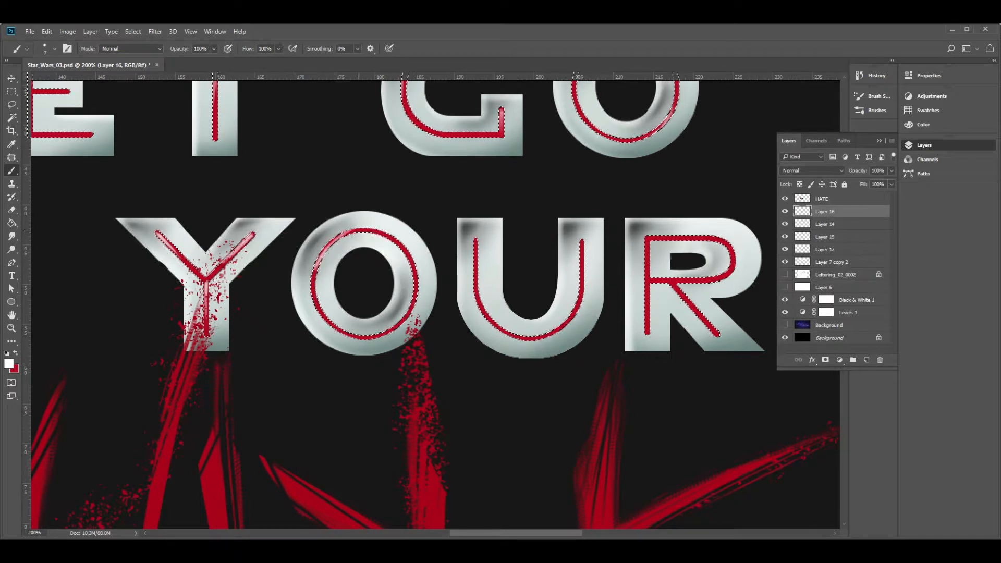
pyautogui.moveTo(415, 302); pyautogui.dragTo(383, 335)
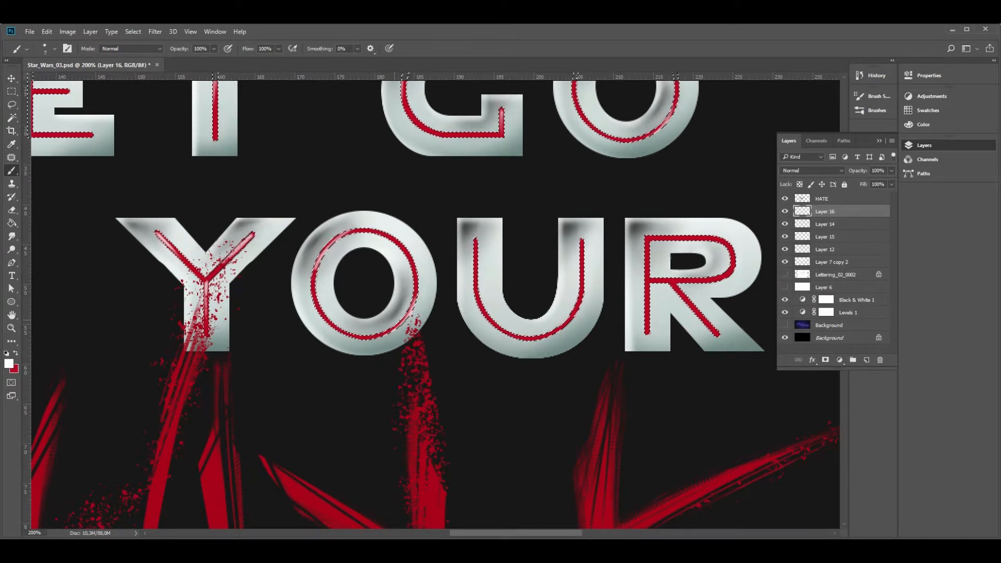
# Paint white highlights on both upright red lines of the U and on the red lines of the R
pyautogui.moveTo(476, 240); pyautogui.dragTo(475, 286)
pyautogui.moveTo(582, 240); pyautogui.dragTo(582, 286)
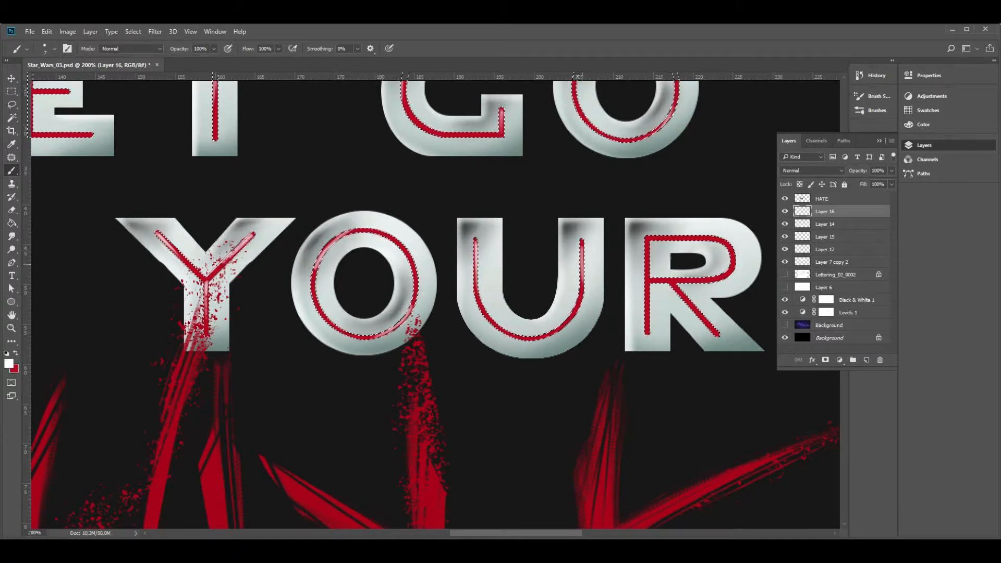
pyautogui.moveTo(672, 292); pyautogui.dragTo(497, 274)
pyautogui.moveTo(471, 221)
pyautogui.mouseDown()
pyautogui.moveTo(471, 249)
pyautogui.moveTo(527, 298)
pyautogui.mouseUp()
pyautogui.moveTo(558, 233); pyautogui.dragTo(544, 261)
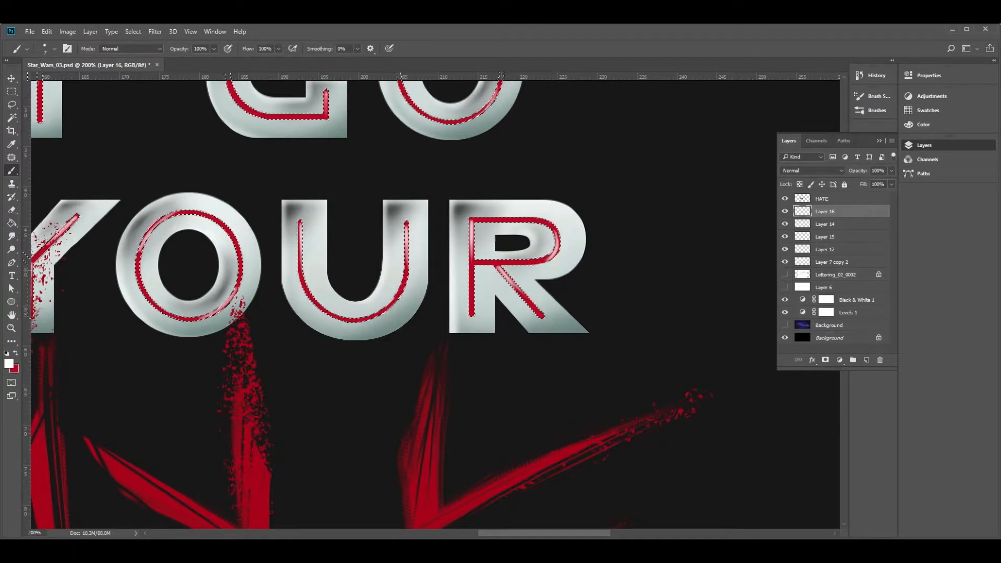
# On Layer 14, expand the selection around the red inner lines of the lettering by 4 pixels
pyautogui.press('z')
pyautogui.keyDown('alt'); pyautogui.click(469, 307); pyautogui.keyUp('alt')
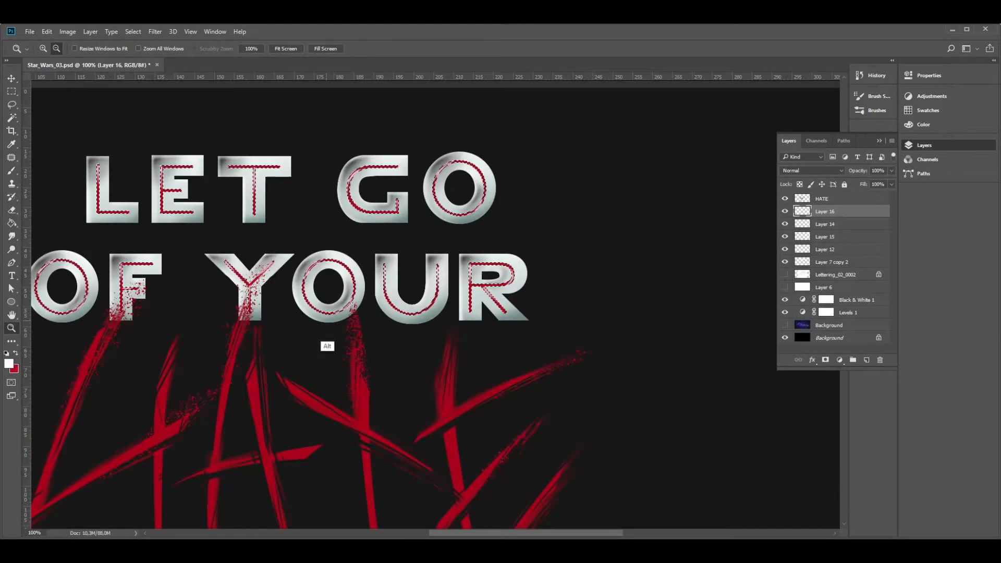
pyautogui.keyDown('alt'); pyautogui.click(350, 332); pyautogui.keyUp('alt')
pyautogui.moveTo(347, 335); pyautogui.dragTo(520, 308)
pyautogui.click(470, 223)
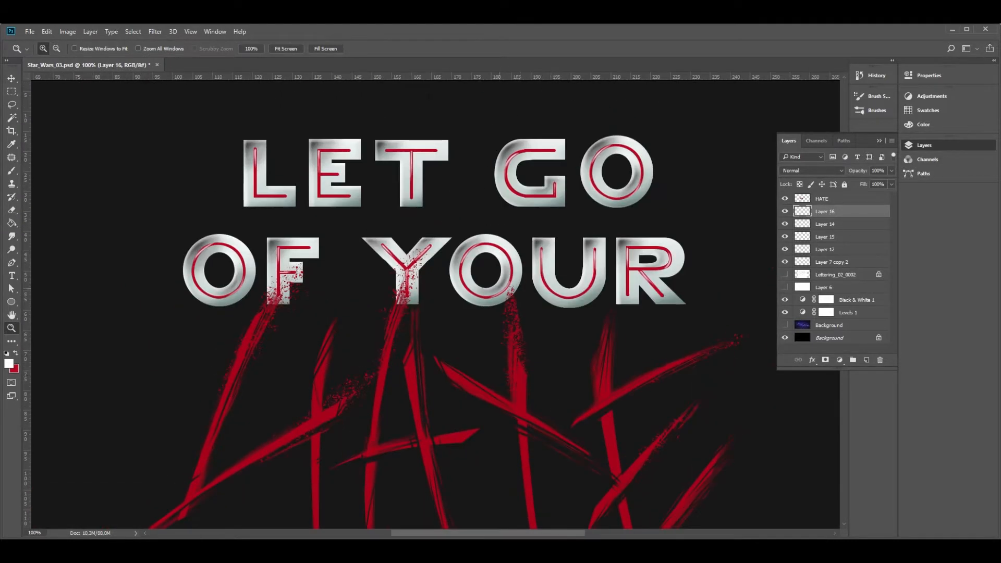
pyautogui.click(133, 31)
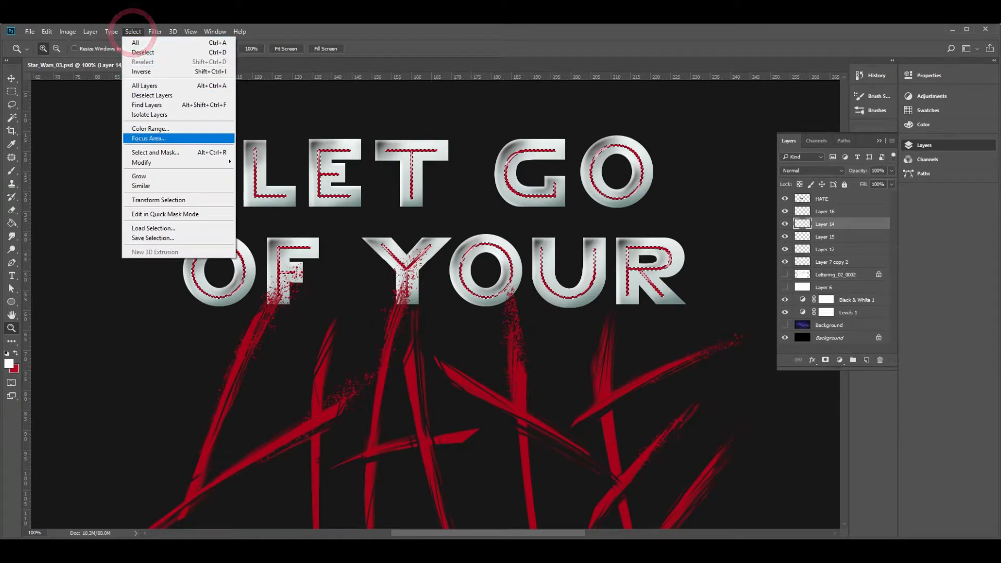
pyautogui.click(144, 163)
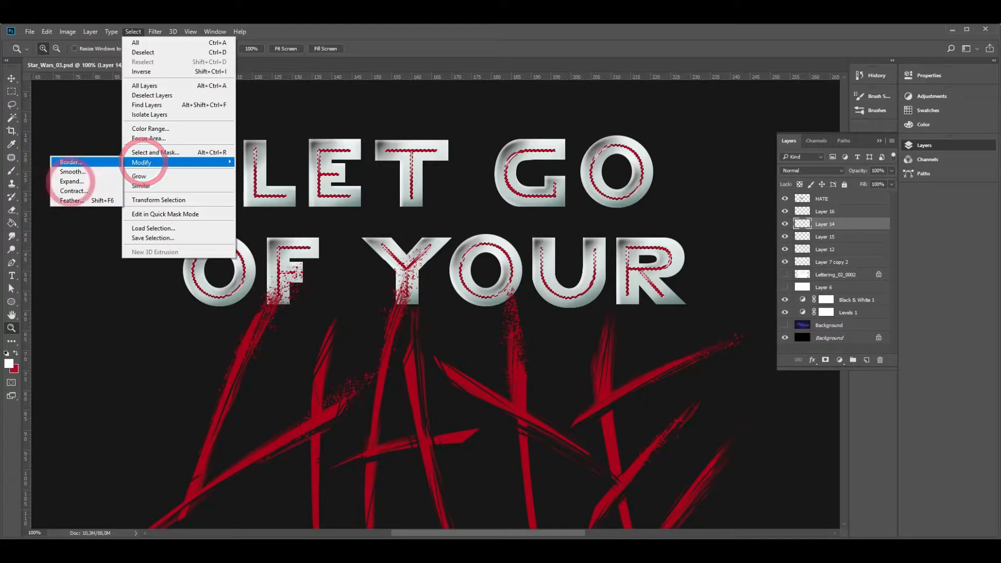
pyautogui.click(70, 181)
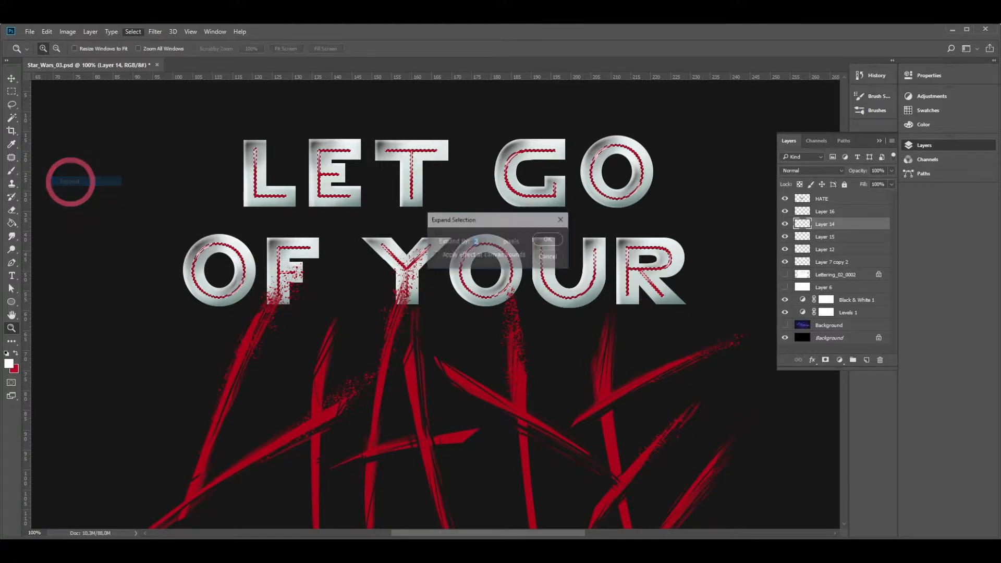
pyautogui.write('4')
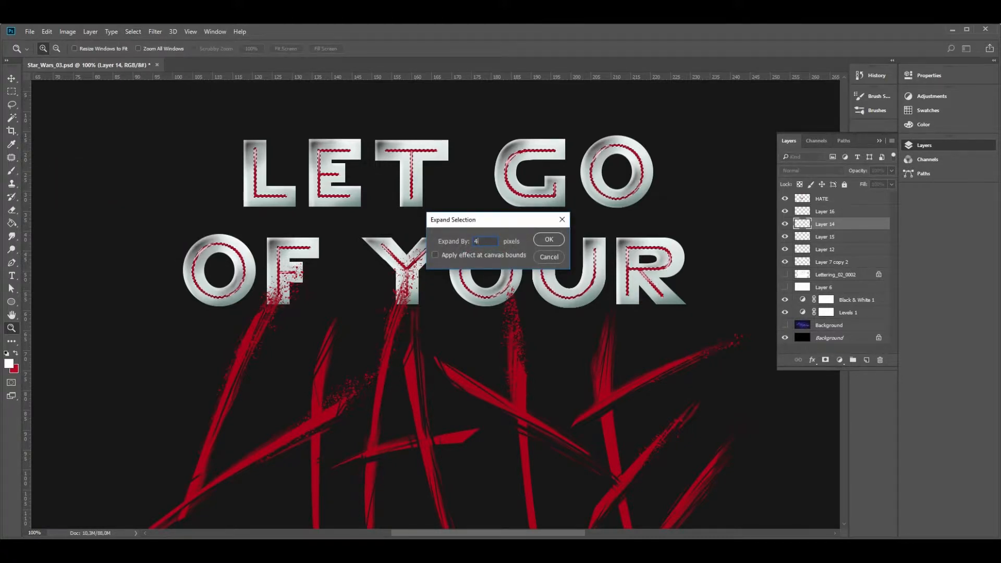
pyautogui.press('Return')
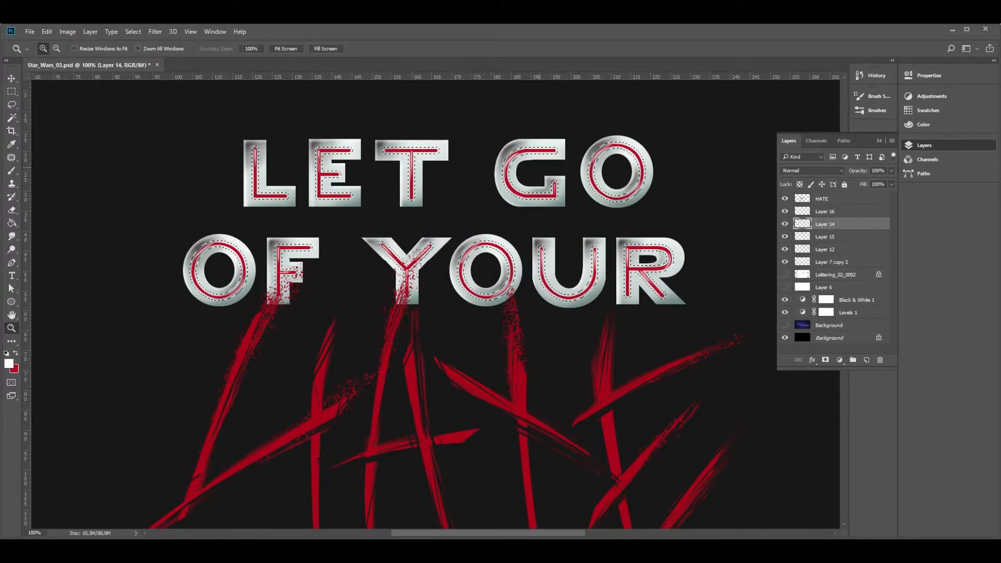
# Sample the lettering's red, delete the thin lines on Layer 14 and fill the expanded selection with that red
pyautogui.press('g')
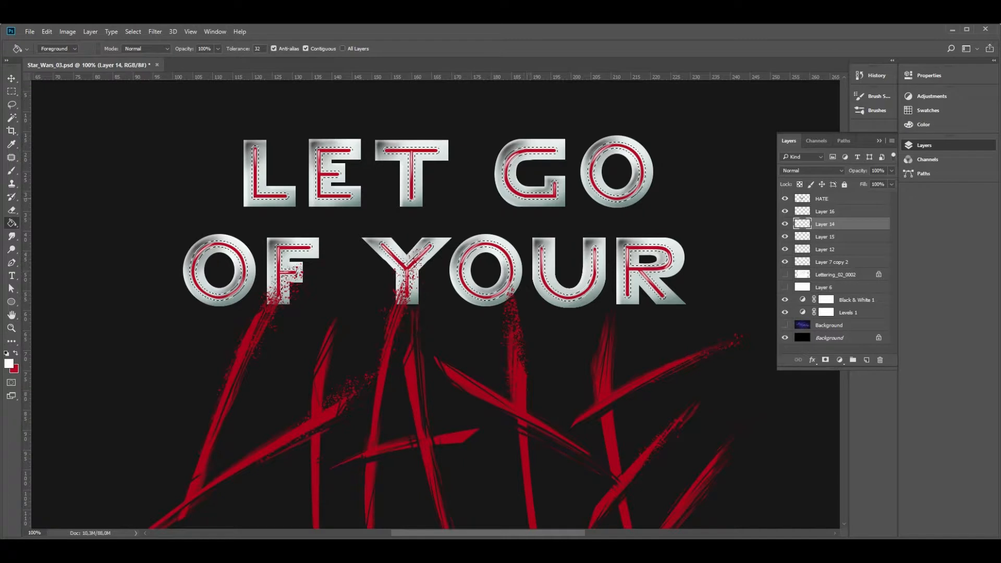
pyautogui.press('alt')
pyautogui.keyDown('alt'); pyautogui.click(491, 245); pyautogui.keyUp('alt')
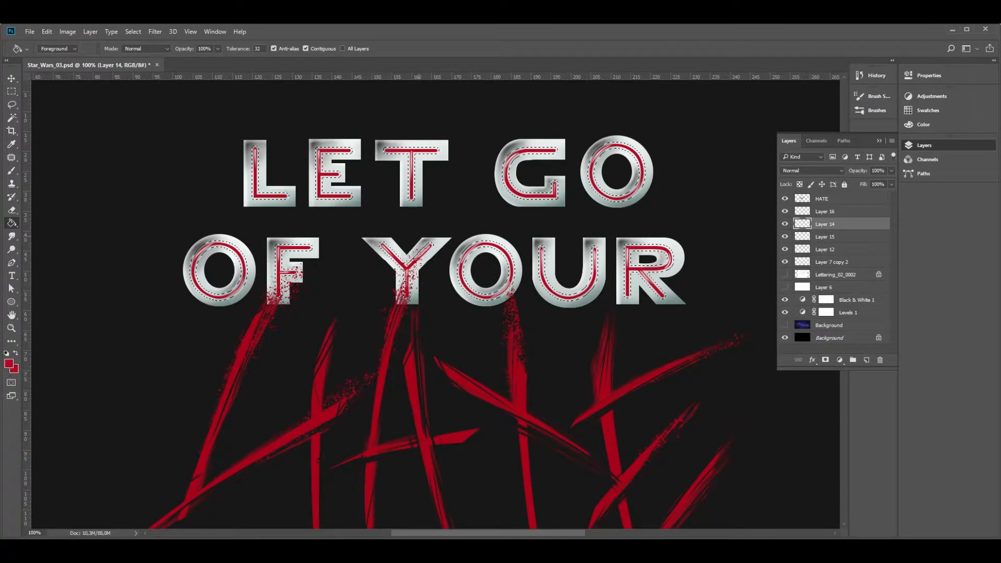
pyautogui.press('z')
pyautogui.moveTo(274, 292); pyautogui.dragTo(240, 244)
pyautogui.click(241, 244)
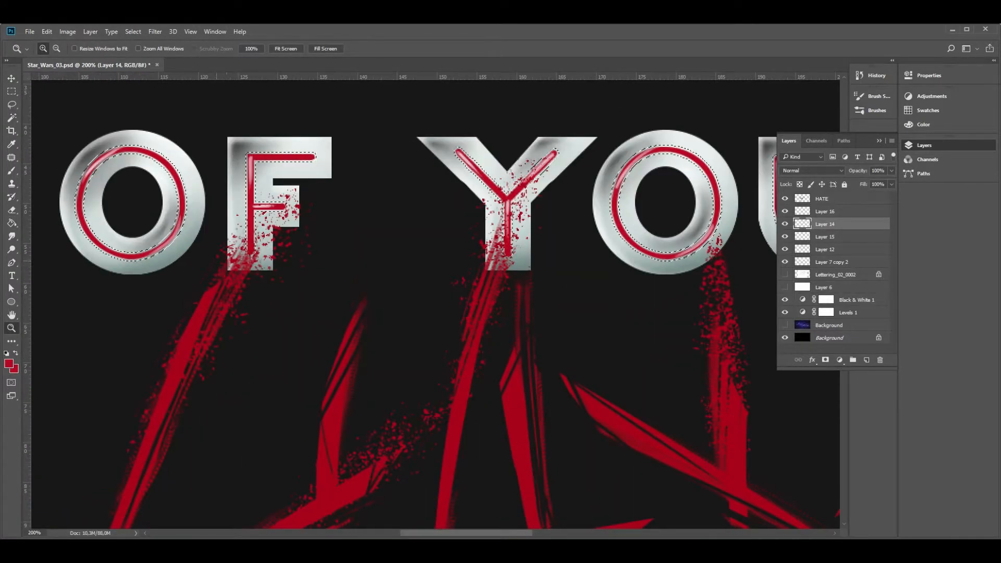
pyautogui.press('Delete')
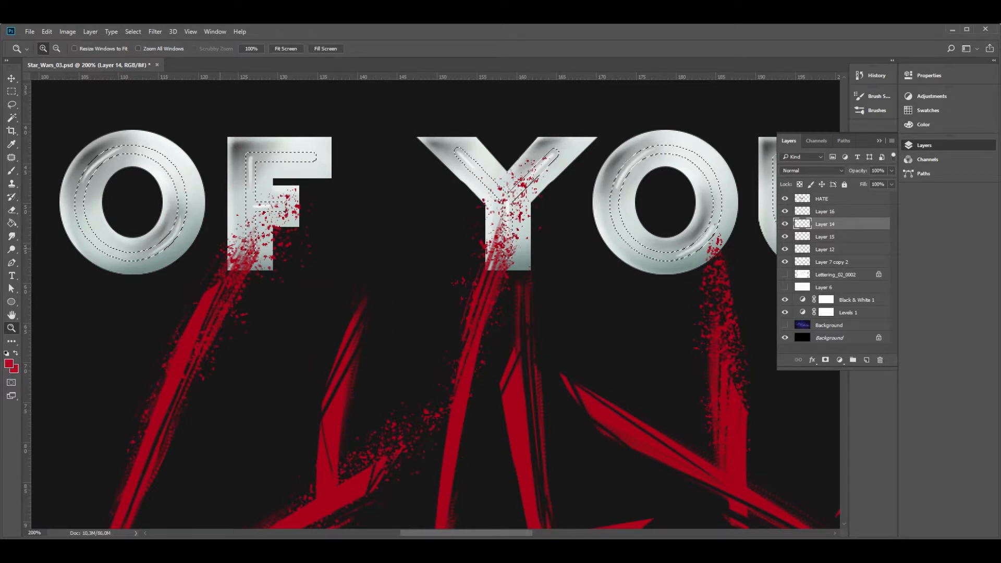
pyautogui.press('g')
pyautogui.hotkey('alt', 'BackSpace')
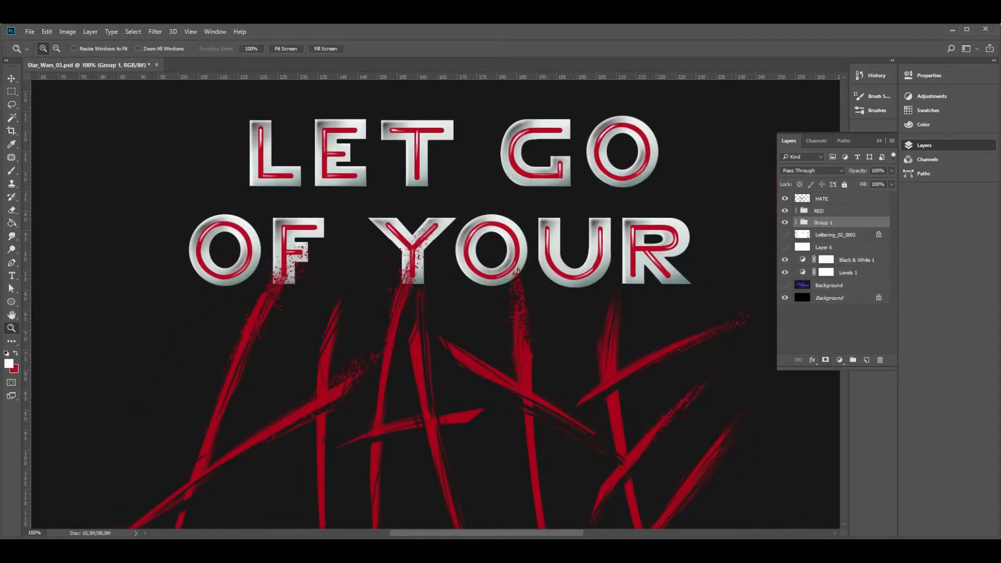
# Add a layer mask to Group 1 and distress the letters of OF in black with the 80 px textured brush
pyautogui.press('b')
pyautogui.click(54, 124)
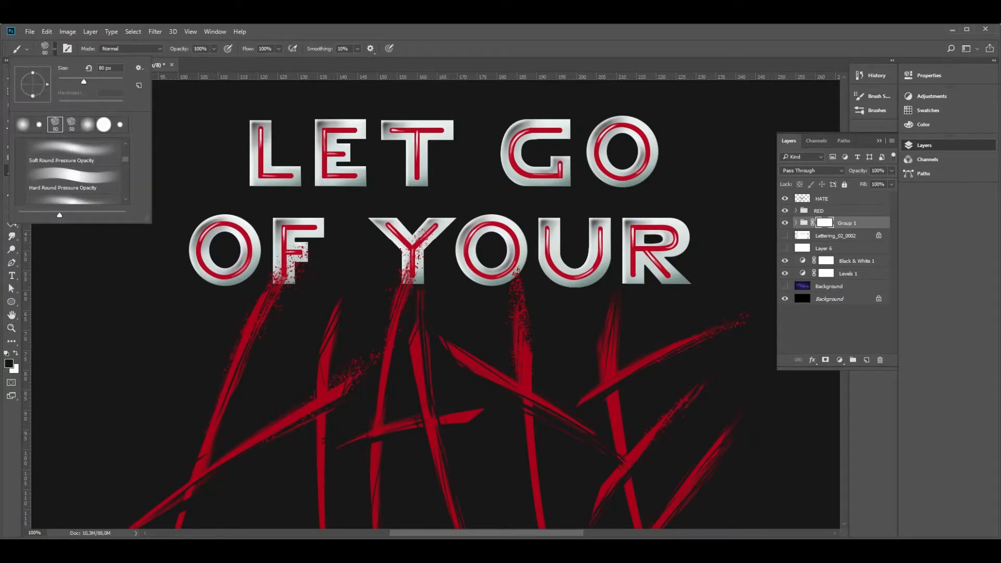
pyautogui.press('Return')
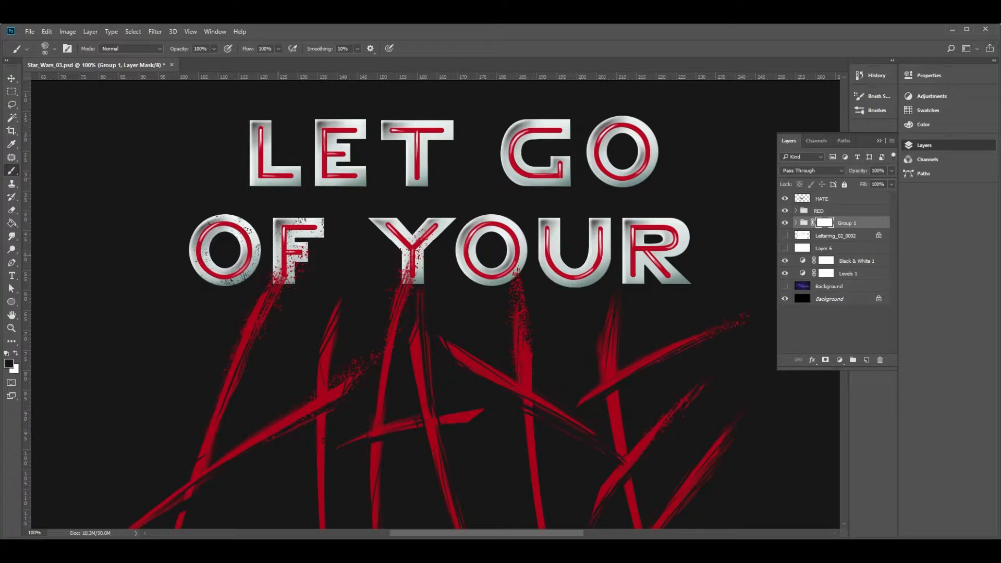
# Distress the Y, O and U of YOUR on Group 1's mask with the textured brush
pyautogui.click(402, 232)
pyautogui.click(415, 276)
pyautogui.click(468, 266)
pyautogui.click(503, 227)
pyautogui.click(492, 284)
pyautogui.click(520, 261)
pyautogui.hotkey('ctrl', 'alt', 'z')
pyautogui.click(557, 235)
pyautogui.click(542, 261)
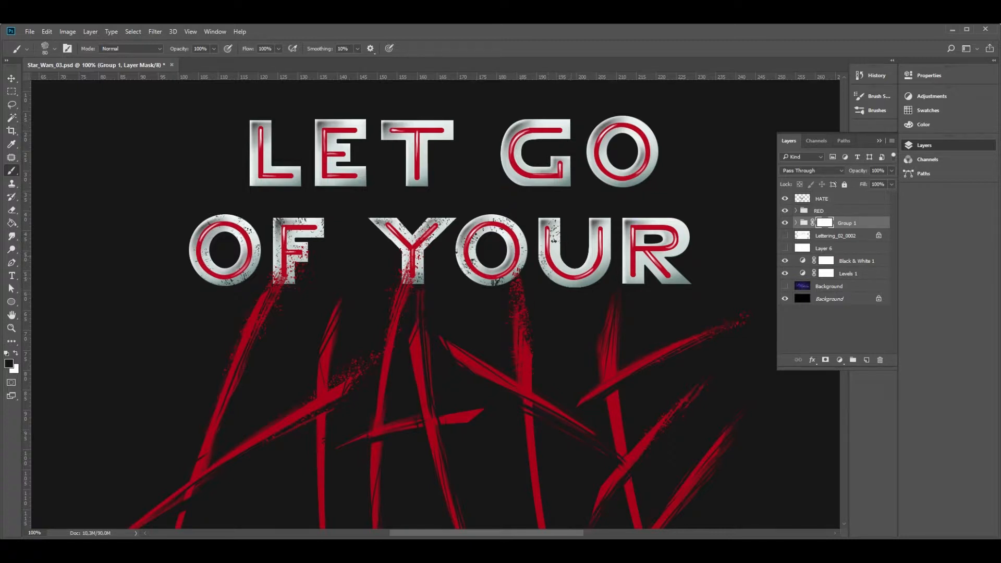
pyautogui.click(592, 236)
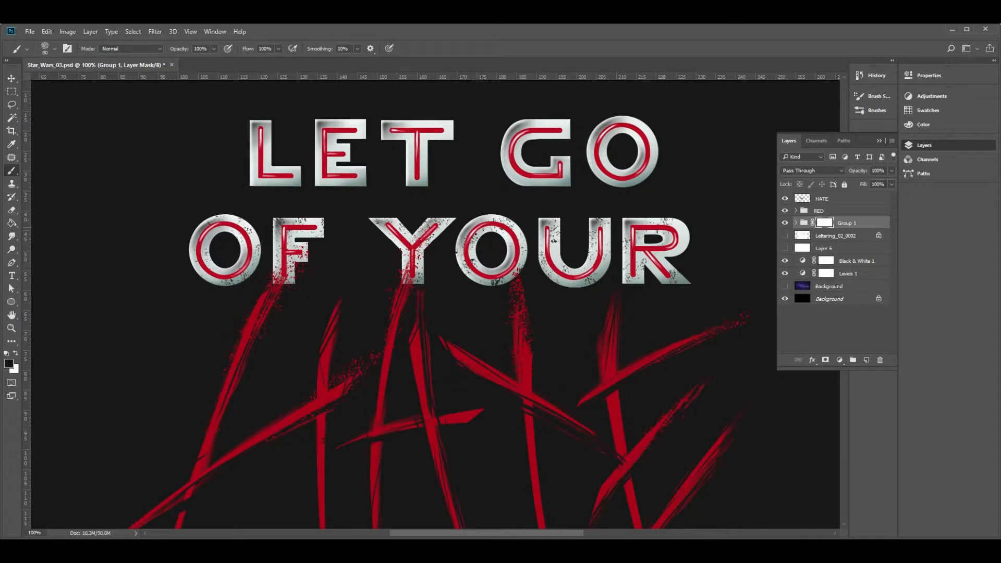
# Distress the R of YOUR on the mask, undoing unwanted dabs and repainting the speckles
pyautogui.click(673, 256)
pyautogui.hotkey('ctrl', 'alt', 'z')
pyautogui.hotkey('ctrl', 'alt', 'z')
pyautogui.click(673, 252)
# Distress the letters L, E and T of LET on Group 1's mask with the textured brush
pyautogui.click(274, 168)
pyautogui.click(294, 176)
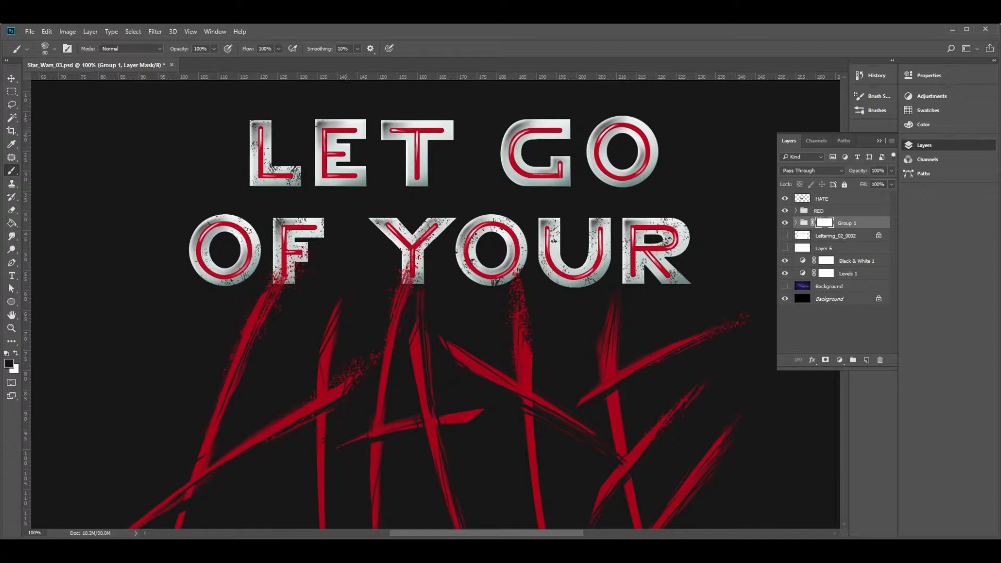
pyautogui.click(320, 148)
pyautogui.click(323, 174)
pyautogui.click(356, 176)
pyautogui.click(394, 131)
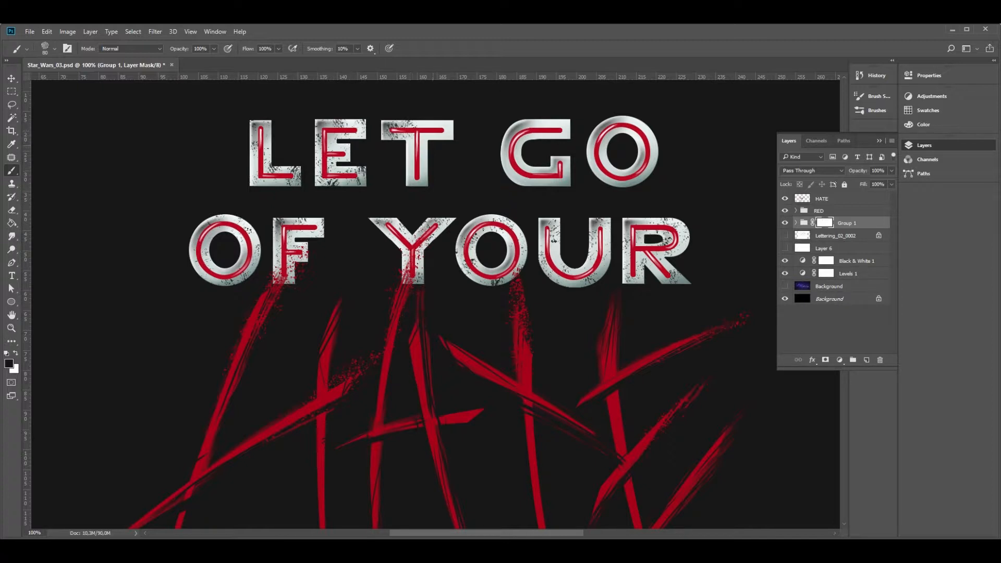
pyautogui.click(410, 163)
pyautogui.click(417, 179)
pyautogui.click(445, 129)
# Distress the G and O of GO on Group 1's mask with the textured brush
pyautogui.click(521, 135)
pyautogui.click(563, 129)
pyautogui.click(523, 172)
pyautogui.click(554, 175)
pyautogui.click(519, 173)
pyautogui.click(609, 161)
pyautogui.click(600, 142)
pyautogui.click(596, 137)
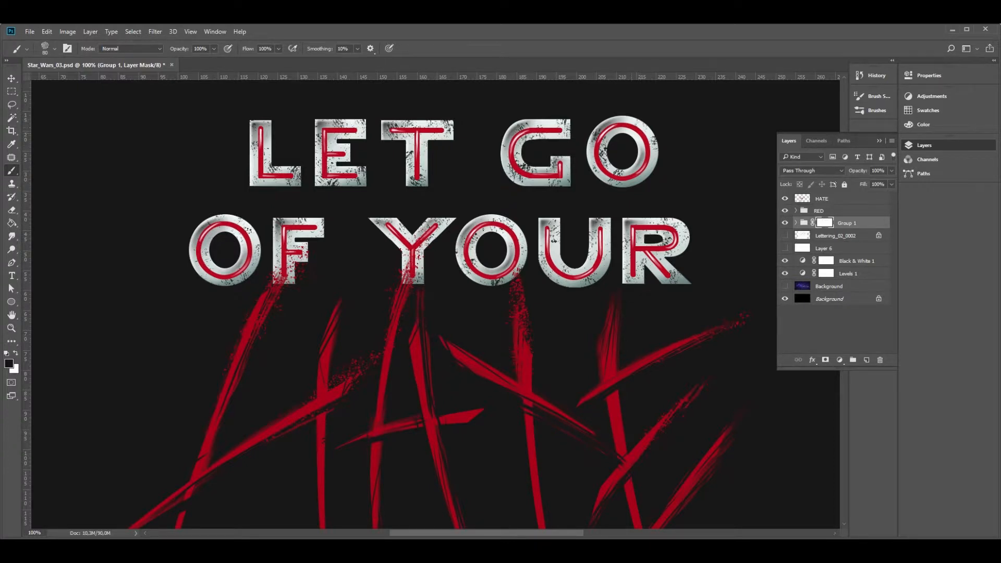
pyautogui.click(634, 137)
pyautogui.click(641, 155)
# Duplicate Layer 7 copy 2 from Group 1 and place the duplicate directly beneath the group
pyautogui.press('z')
pyautogui.keyDown('alt'); pyautogui.click(521, 273); pyautogui.keyUp('alt')
pyautogui.moveTo(521, 273); pyautogui.dragTo(472, 211)
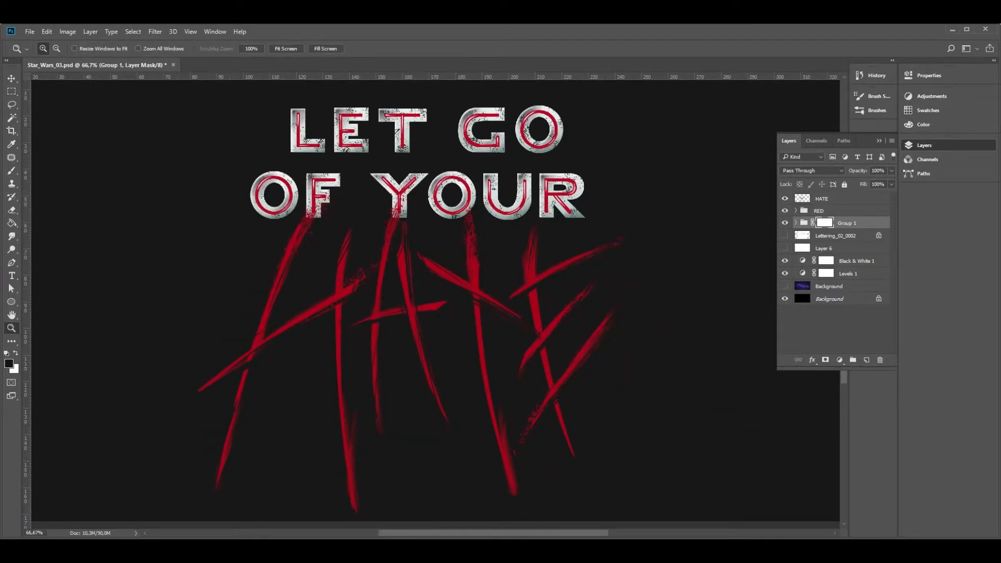
pyautogui.click(823, 248)
pyautogui.click(795, 222)
pyautogui.click(839, 261)
pyautogui.rightClick(855, 261)
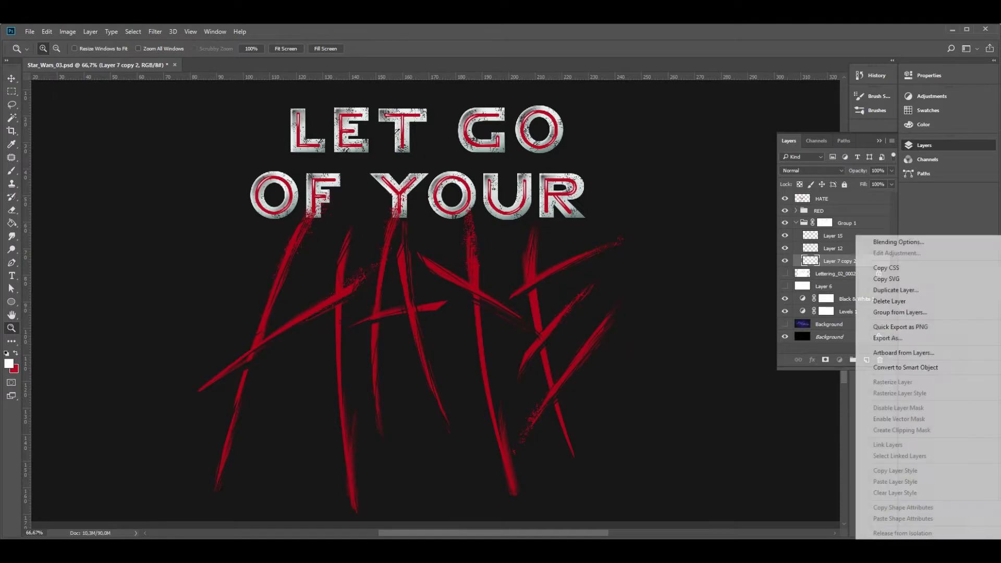
pyautogui.click(896, 290)
pyautogui.press('Return')
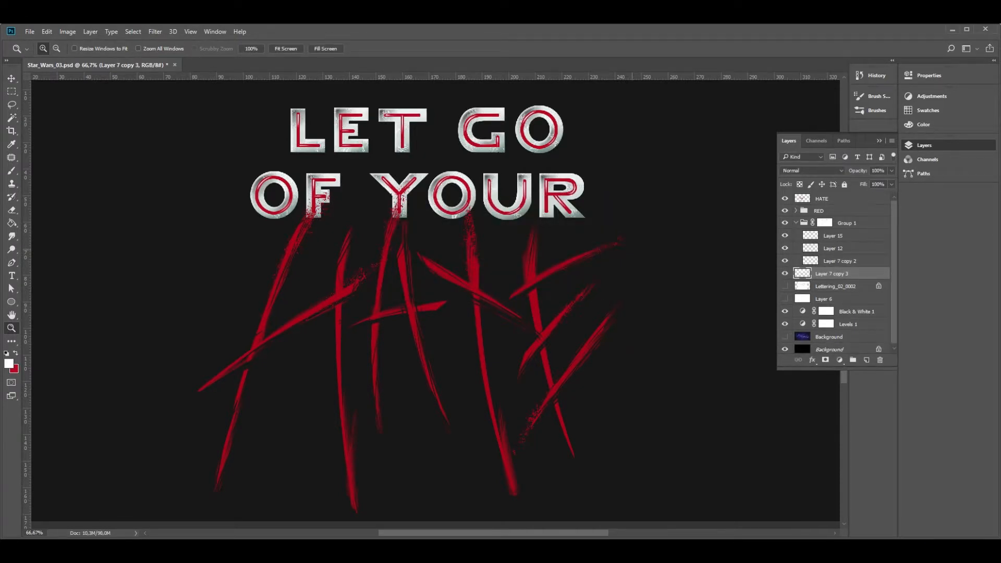
# Adjust the tones of the duplicated lettering layer beneath Group 1 with Levels
pyautogui.hotkey('ctrl', 'l')
pyautogui.moveTo(626, 310); pyautogui.dragTo(636, 310)
pyautogui.press('Return')
pyautogui.click(412, 179)
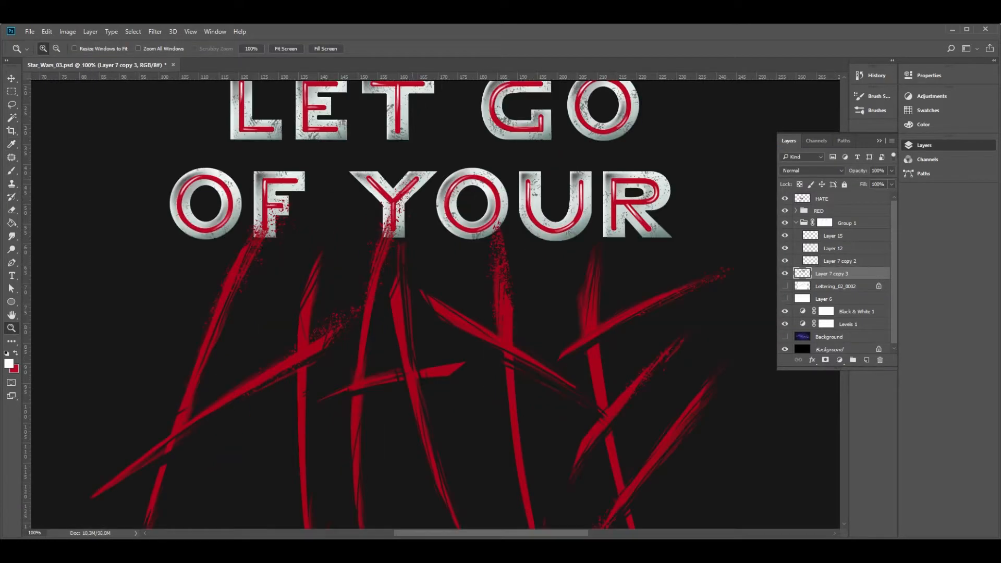
# Erase Layer 12's shading along the lower and right outer edges of the L, E and T of LET
pyautogui.scroll(1, 412, 178)
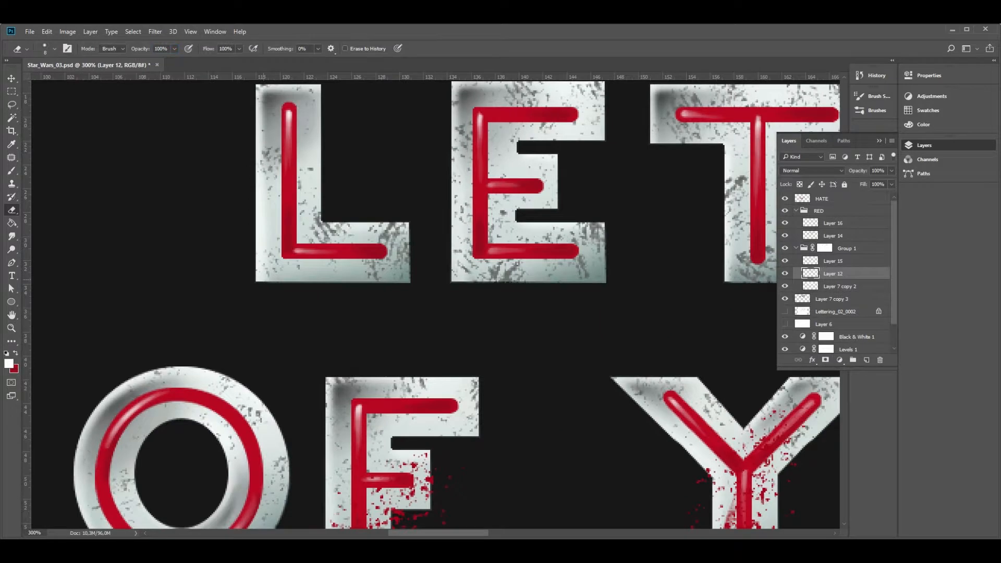
pyautogui.moveTo(264, 280)
pyautogui.mouseDown()
pyautogui.moveTo(412, 281)
pyautogui.moveTo(412, 224)
pyautogui.mouseUp()
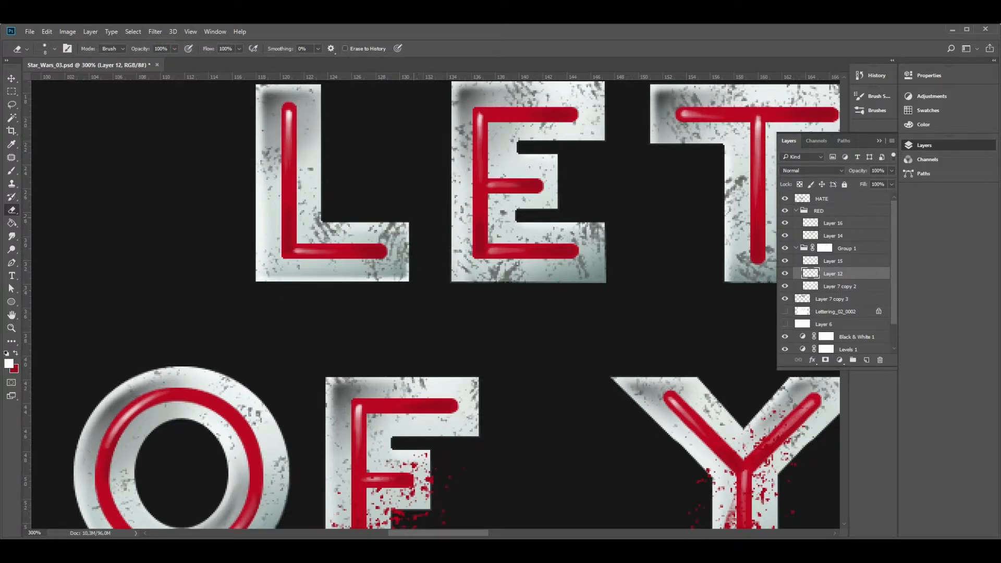
pyautogui.moveTo(409, 282); pyautogui.dragTo(409, 223)
pyautogui.moveTo(450, 286); pyautogui.dragTo(608, 279)
pyautogui.hotkey('ctrl', 'z')
pyautogui.moveTo(516, 283)
pyautogui.mouseDown()
pyautogui.moveTo(607, 283)
pyautogui.moveTo(432, 303)
pyautogui.mouseUp()
pyautogui.moveTo(431, 232)
pyautogui.mouseDown()
pyautogui.moveTo(431, 295)
pyautogui.moveTo(430, 238)
pyautogui.mouseUp()
pyautogui.moveTo(547, 295); pyautogui.dragTo(618, 291)
pyautogui.hotkey('ctrl', 'z')
pyautogui.moveTo(548, 294); pyautogui.dragTo(618, 294)
pyautogui.moveTo(616, 293); pyautogui.dragTo(616, 168)
pyautogui.hotkey('ctrl', 'z')
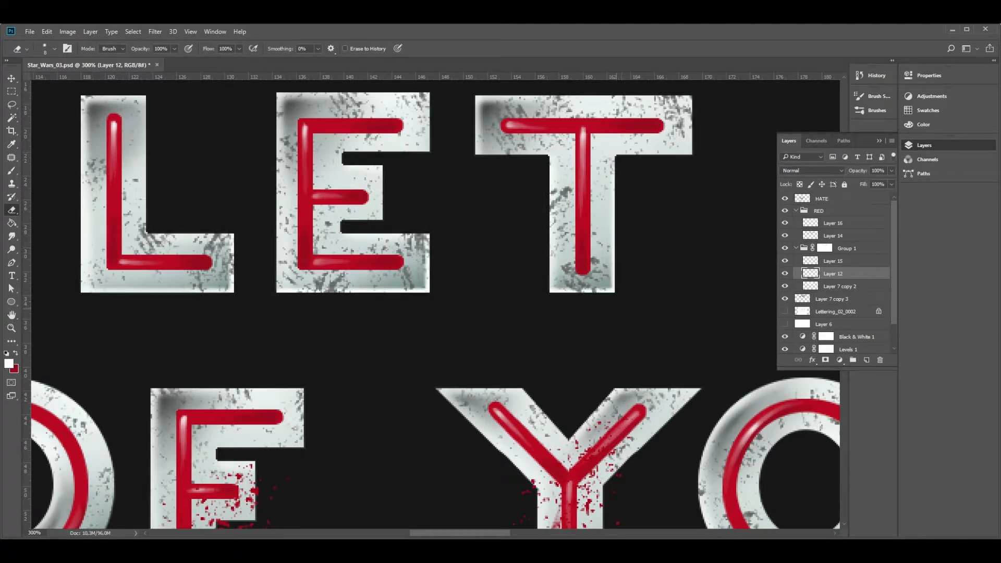
# Erase Layer 12's shading along the lower and right outer edges of the G of GO
pyautogui.press('z')
pyautogui.keyDown('alt'); pyautogui.click(587, 329); pyautogui.keyUp('alt')
pyautogui.moveTo(588, 329)
pyautogui.mouseDown()
pyautogui.moveTo(459, 268)
pyautogui.moveTo(561, 289)
pyautogui.moveTo(412, 268)
pyautogui.mouseUp()
pyautogui.keyDown('alt'); pyautogui.click(563, 326); pyautogui.keyUp('alt')
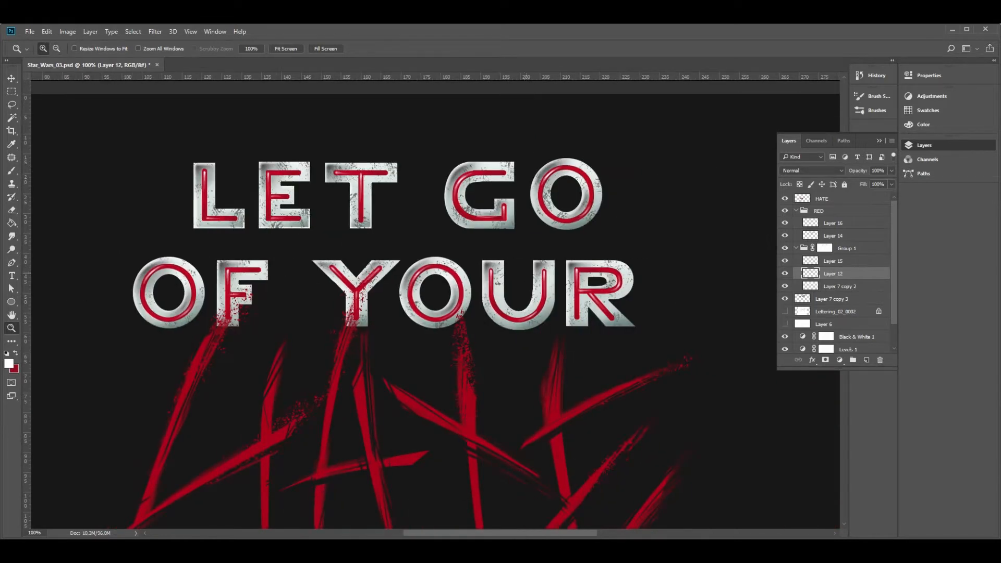
pyautogui.click(512, 223)
pyautogui.click(512, 223)
pyautogui.click(513, 224)
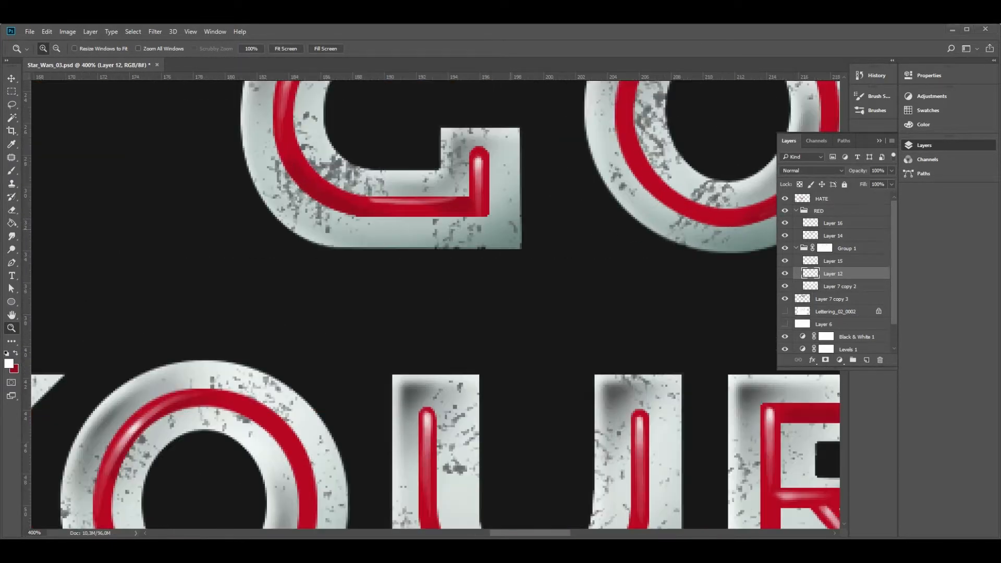
pyautogui.click(513, 226)
pyautogui.press('super')
pyautogui.keyDown('alt'); pyautogui.click(493, 244); pyautogui.keyUp('alt')
pyautogui.keyDown('alt'); pyautogui.click(493, 243); pyautogui.keyUp('alt')
pyautogui.keyDown('alt'); pyautogui.click(493, 244); pyautogui.keyUp('alt')
pyautogui.keyDown('alt'); pyautogui.click(493, 243); pyautogui.keyUp('alt')
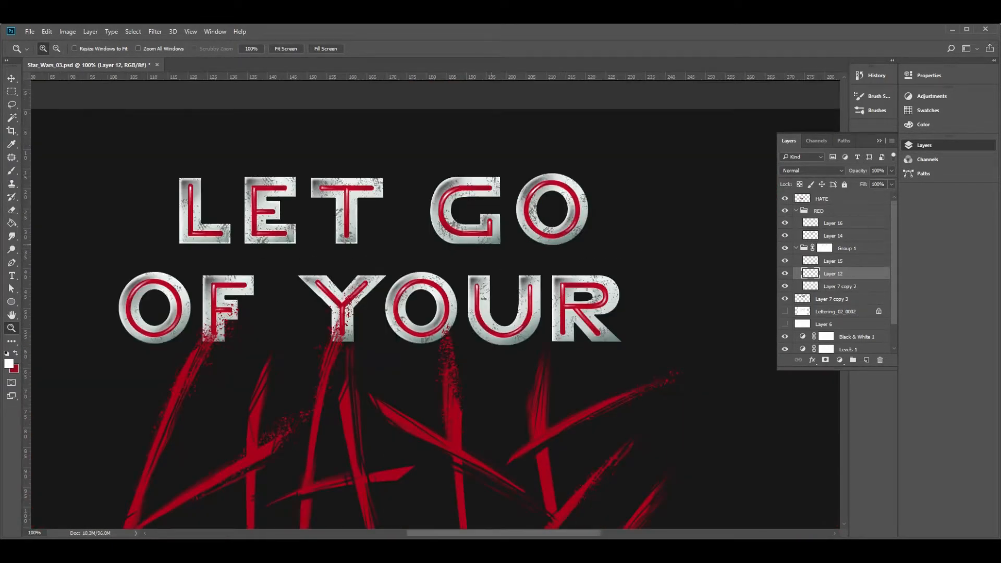
pyautogui.click(504, 238)
pyautogui.press('e')
pyautogui.press('shift')
pyautogui.keyDown('shift'); pyautogui.click(439, 254); pyautogui.keyUp('shift')
pyautogui.keyDown('shift'); pyautogui.click(472, 251); pyautogui.keyUp('shift')
pyautogui.keyDown('shift'); pyautogui.click(504, 251); pyautogui.keyUp('shift')
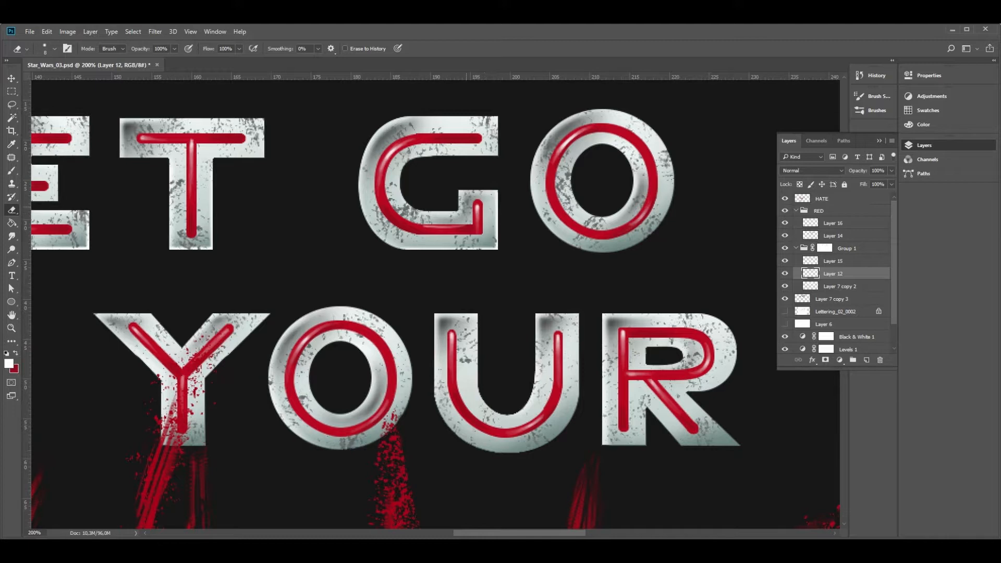
pyautogui.keyDown('shift'); pyautogui.click(496, 154); pyautogui.keyUp('shift')
# Erase Layer 12's shading along the lower right curve of the O of GO
pyautogui.moveTo(578, 174)
pyautogui.mouseDown()
pyautogui.moveTo(429, 170)
pyautogui.moveTo(419, 180)
pyautogui.mouseUp()
pyautogui.moveTo(519, 198)
pyautogui.mouseDown()
pyautogui.moveTo(464, 244)
pyautogui.moveTo(432, 246)
pyautogui.mouseUp()
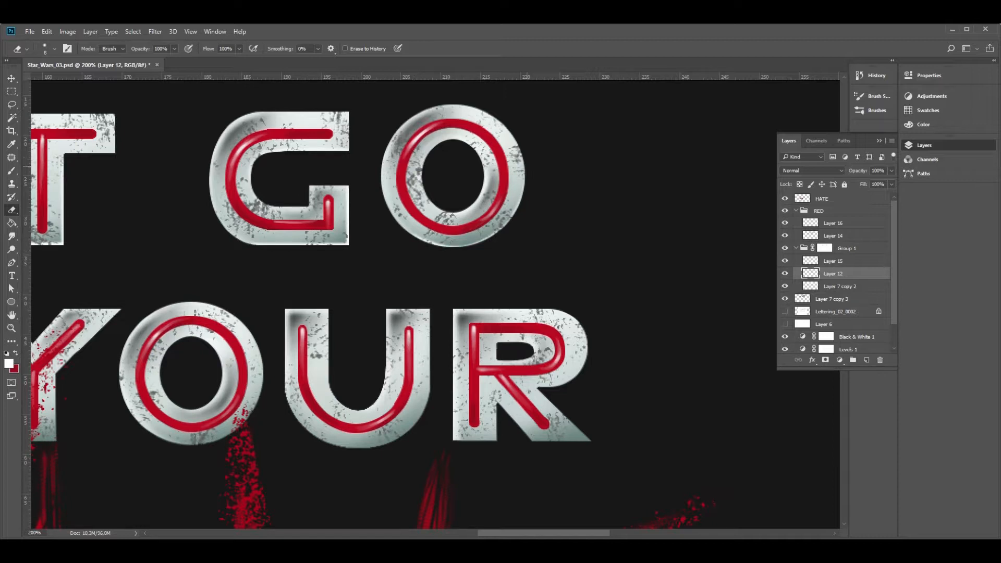
pyautogui.moveTo(524, 169)
pyautogui.mouseDown()
pyautogui.moveTo(503, 225)
pyautogui.moveTo(452, 246)
pyautogui.mouseUp()
# Erase Layer 12's shading along the lower right edges of the O and F of OF
pyautogui.press('z')
pyautogui.keyDown('alt'); pyautogui.click(390, 281); pyautogui.keyUp('alt')
pyautogui.moveTo(398, 347); pyautogui.dragTo(512, 296)
pyautogui.click(477, 190)
pyautogui.press('e')
pyautogui.press('z')
pyautogui.keyDown('alt'); pyautogui.click(524, 296); pyautogui.keyUp('alt')
pyautogui.moveTo(312, 342); pyautogui.dragTo(392, 301)
pyautogui.click(272, 308)
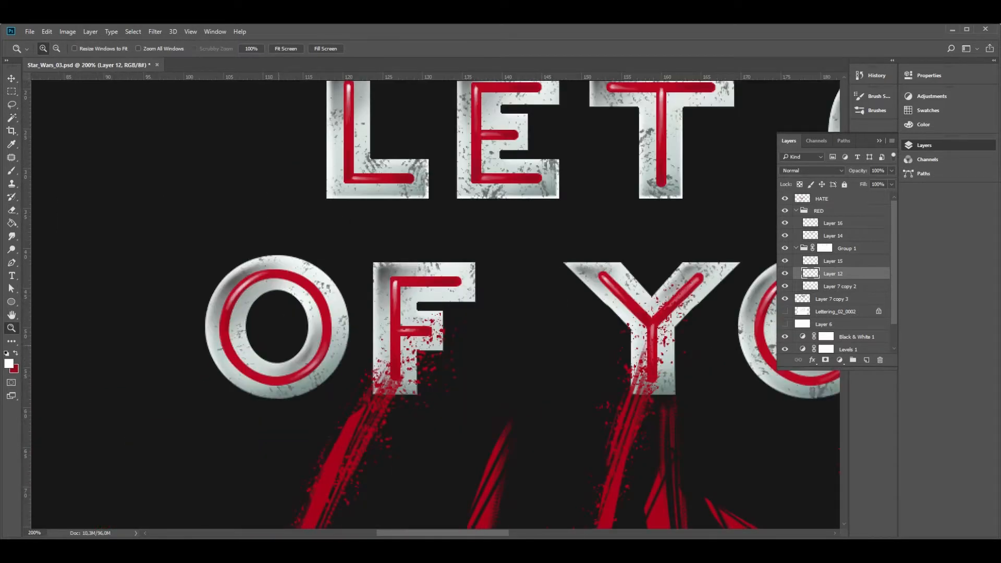
pyautogui.press('e')
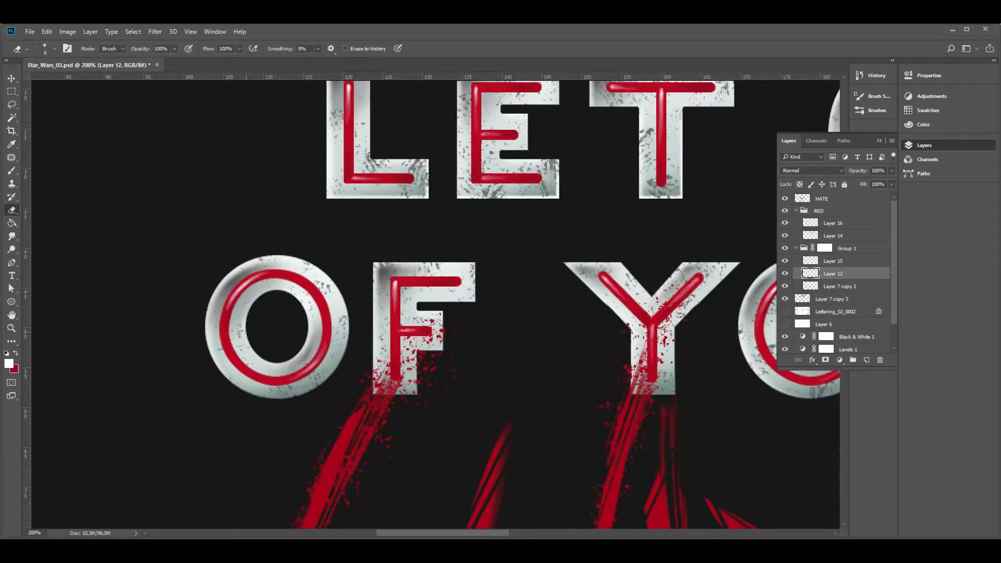
pyautogui.moveTo(350, 331)
pyautogui.mouseDown()
pyautogui.moveTo(316, 390)
pyautogui.moveTo(256, 397)
pyautogui.mouseUp()
pyautogui.moveTo(371, 396)
pyautogui.mouseDown()
pyautogui.moveTo(424, 396)
pyautogui.moveTo(420, 355)
pyautogui.mouseUp()
pyautogui.moveTo(444, 313); pyautogui.dragTo(447, 352)
# Erase Layer 12's shading along the lower and right edges of the Y and O of YOUR
pyautogui.moveTo(682, 359); pyautogui.dragTo(356, 341)
pyautogui.moveTo(351, 378); pyautogui.dragTo(314, 377)
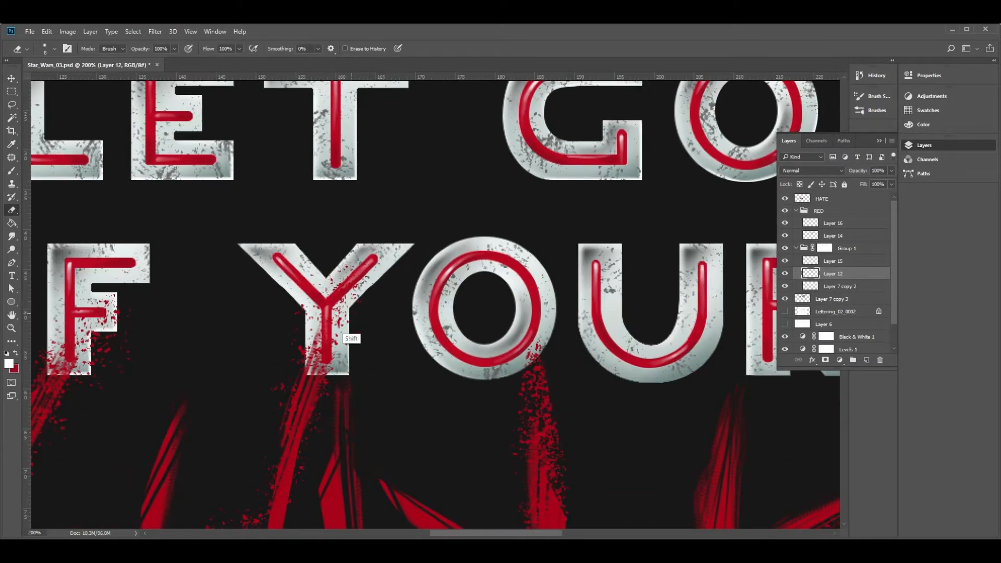
pyautogui.moveTo(349, 409); pyautogui.dragTo(213, 389)
pyautogui.moveTo(334, 259); pyautogui.dragTo(318, 281)
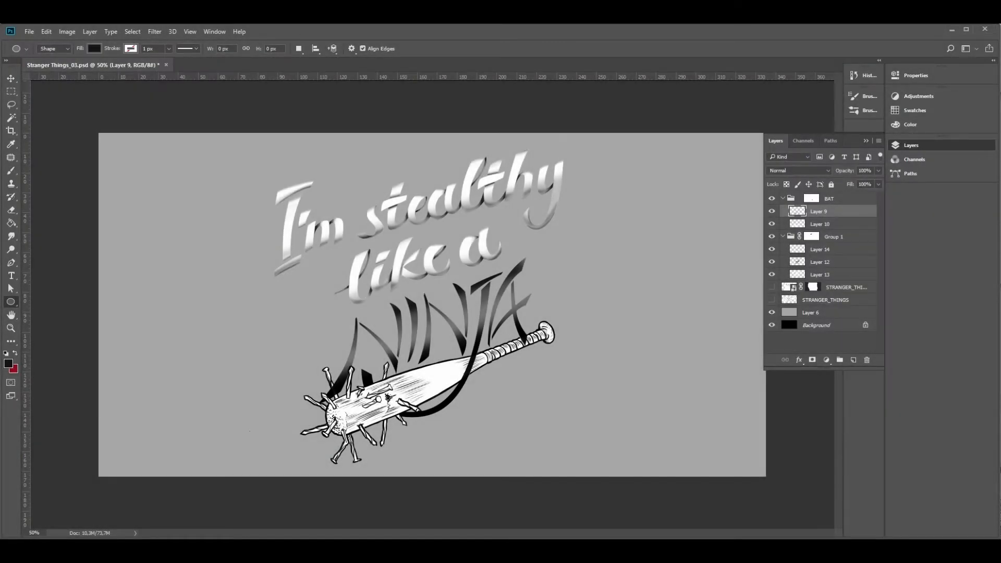
# In Stranger Things_03.psd, duplicate Layer 9 as BAT_01 and place the duplicate above the collapsed BAT group
pyautogui.rightClick(822, 211)
pyautogui.click(850, 271)
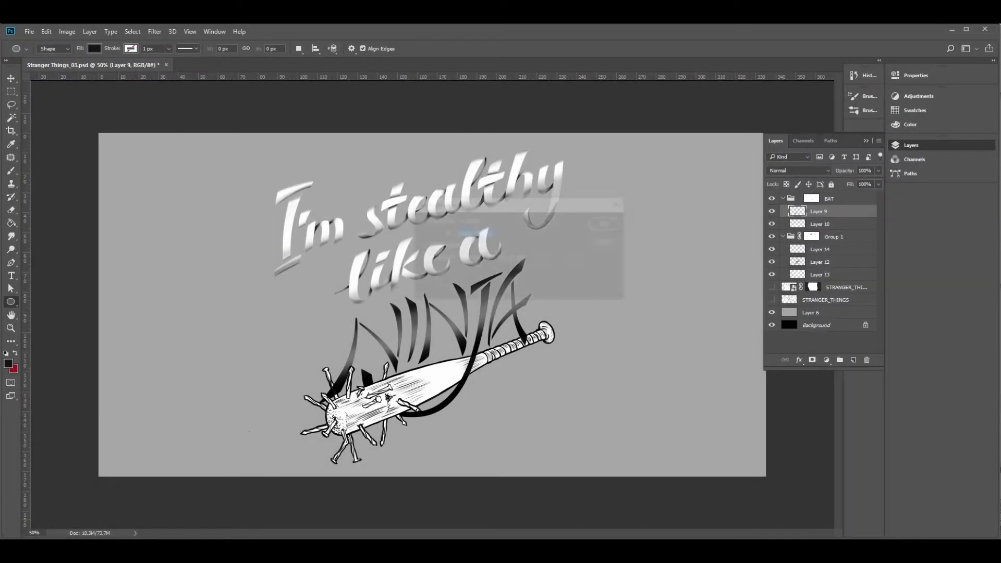
pyautogui.write('BAT_01')
pyautogui.press('Return')
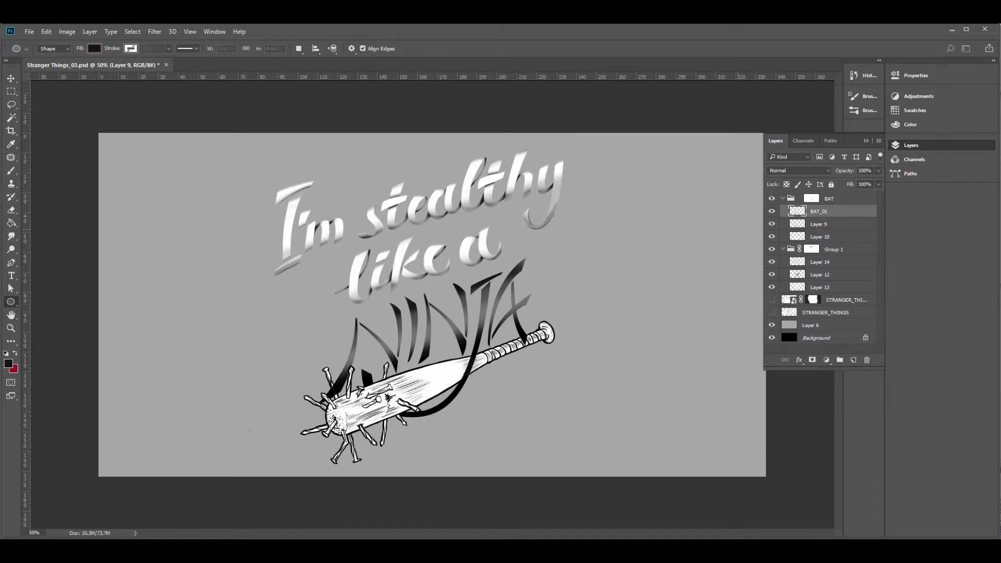
pyautogui.click(782, 211)
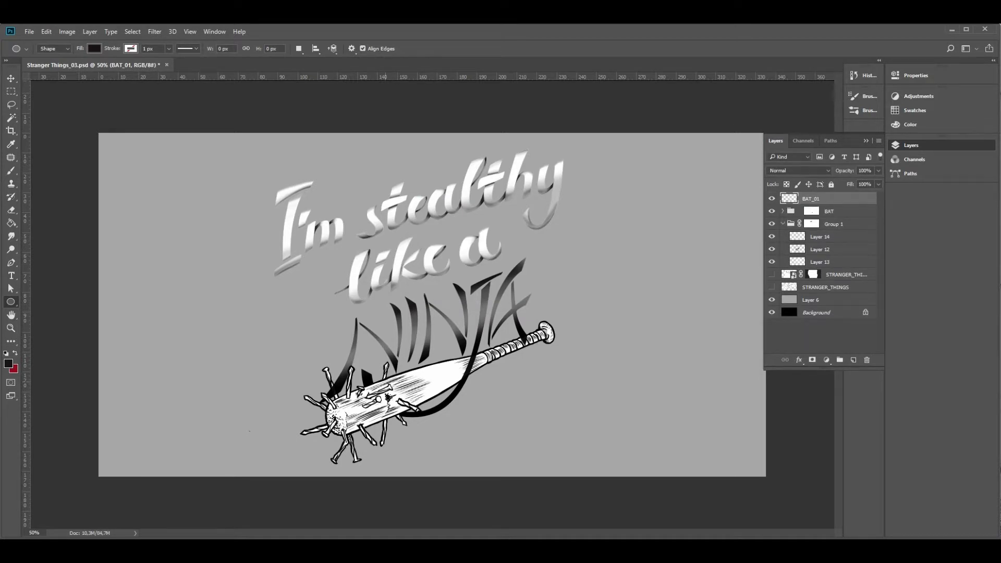
# Shrink the BAT_01 bat, move it to the canvas's upper left corner and rotate it so its handle points down to the right
pyautogui.press('v')
pyautogui.moveTo(432, 389); pyautogui.dragTo(264, 282)
pyautogui.hotkey('ctrl', 't')
pyautogui.moveTo(385, 358); pyautogui.dragTo(186, 264)
pyautogui.moveTo(152, 236); pyautogui.dragTo(178, 171)
pyautogui.moveTo(222, 141); pyautogui.dragTo(243, 238)
pyautogui.press('Return')
# Duplicate BAT_01, move the copy below the first small bat and rotate it so its handle points down to the left
pyautogui.rightClick(810, 198)
pyautogui.click(834, 253)
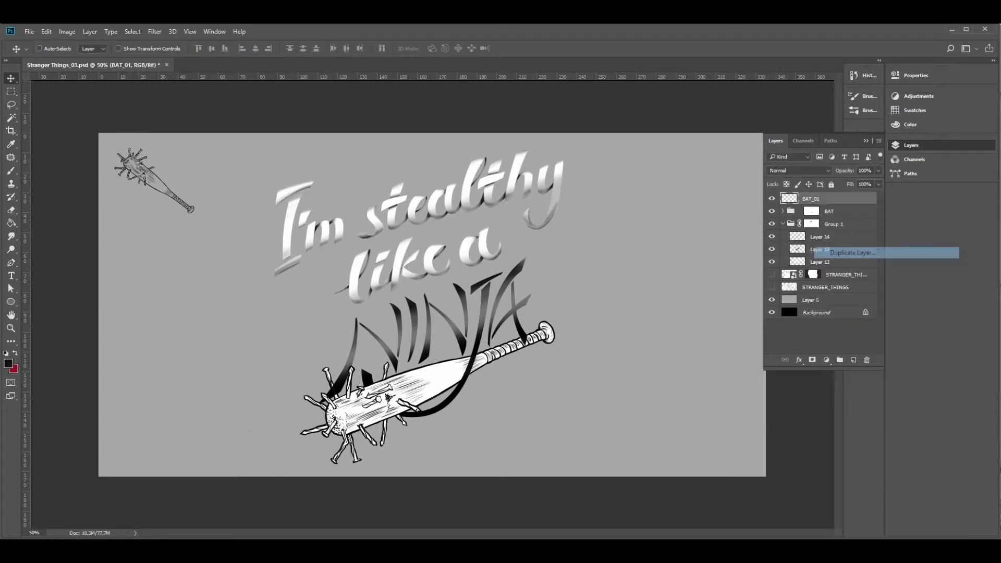
pyautogui.press('Return')
pyautogui.moveTo(161, 188); pyautogui.dragTo(160, 272)
pyautogui.hotkey('ctrl', 't')
pyautogui.moveTo(209, 208); pyautogui.dragTo(206, 323)
pyautogui.press('Return')
pyautogui.moveTo(148, 264); pyautogui.dragTo(148, 290)
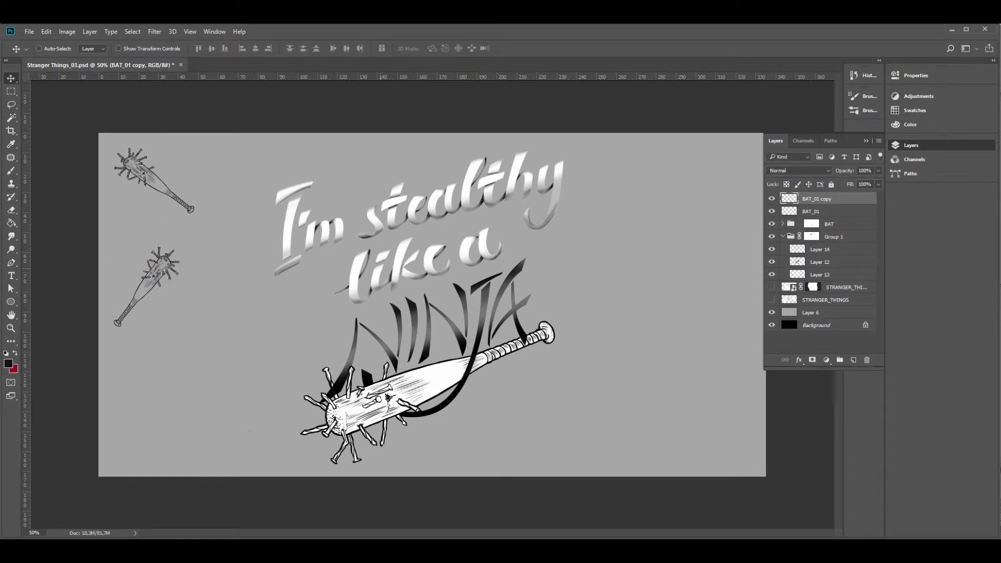
# Duplicate the two small bats and move the copies straight down to extend the column along the canvas's left edge
pyautogui.click(839, 211)
pyautogui.keyDown('shift'); pyautogui.click(841, 200); pyautogui.keyUp('shift')
pyautogui.rightClick(841, 201)
pyautogui.click(865, 257)
pyautogui.press('Return')
pyautogui.moveTo(170, 227); pyautogui.dragTo(170, 439)
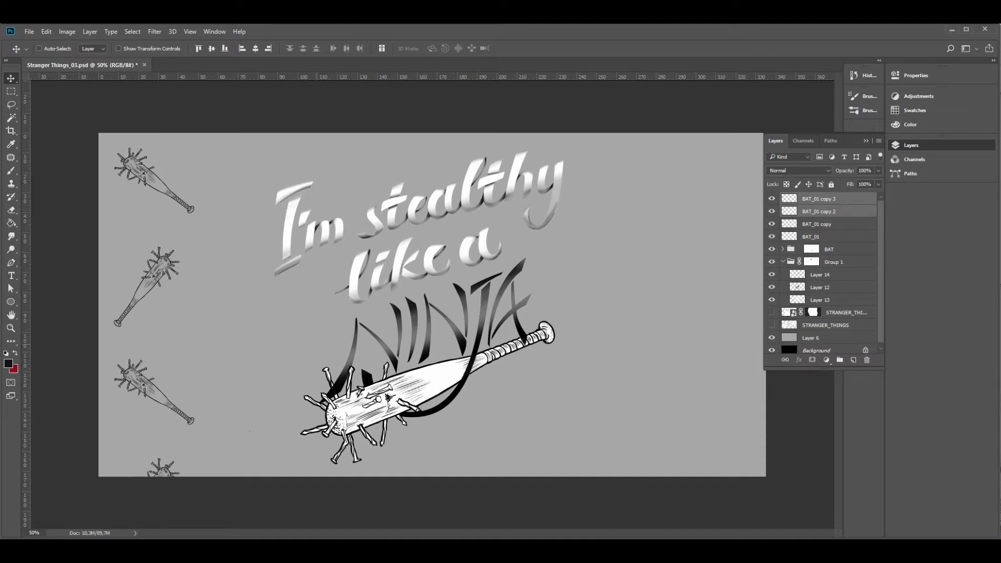
# Scale all four small bats down together and position the column within the canvas height at its left edge
pyautogui.click(810, 236)
pyautogui.keyDown('shift'); pyautogui.click(818, 199); pyautogui.keyUp('shift')
pyautogui.click(303, 48)
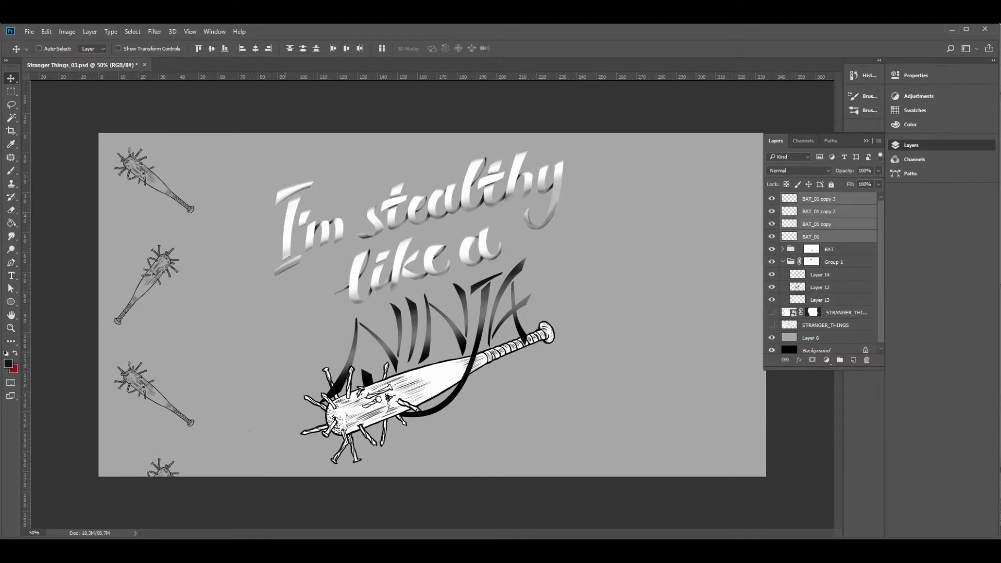
pyautogui.hotkey('ctrl', 't')
pyautogui.moveTo(108, 137); pyautogui.dragTo(123, 203)
pyautogui.moveTo(163, 252); pyautogui.dragTo(163, 190)
pyautogui.moveTo(190, 189); pyautogui.dragTo(171, 186)
pyautogui.press('Return')
# Duplicate the four bat layers and move the copies right to form a second column beside the first
pyautogui.rightClick(805, 236)
pyautogui.click(828, 286)
pyautogui.press('Return')
pyautogui.moveTo(166, 339); pyautogui.dragTo(259, 339)
# Try to flip the second column of bats horizontally
pyautogui.click(46, 32)
pyautogui.moveTo(62, 249)
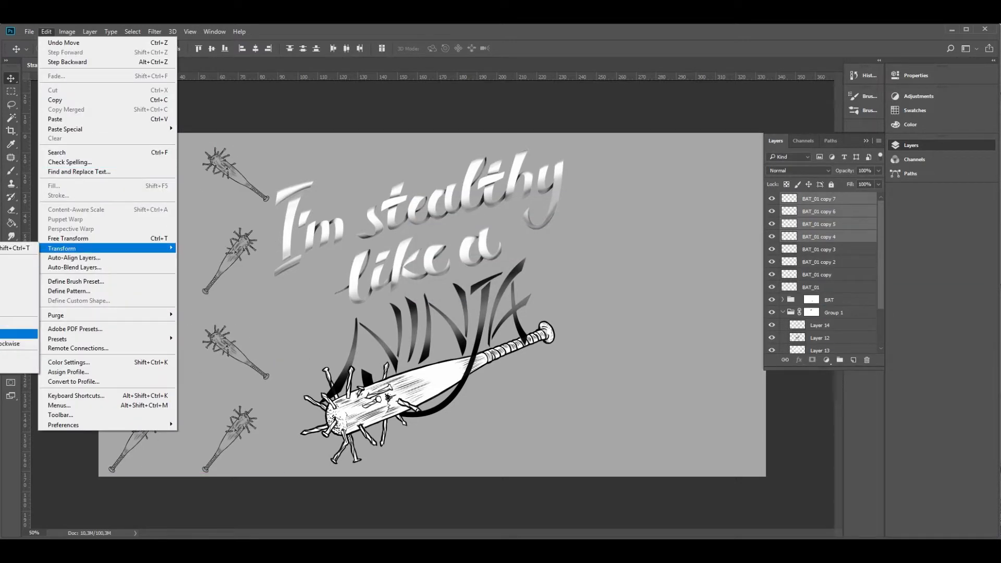
pyautogui.click(18, 358)
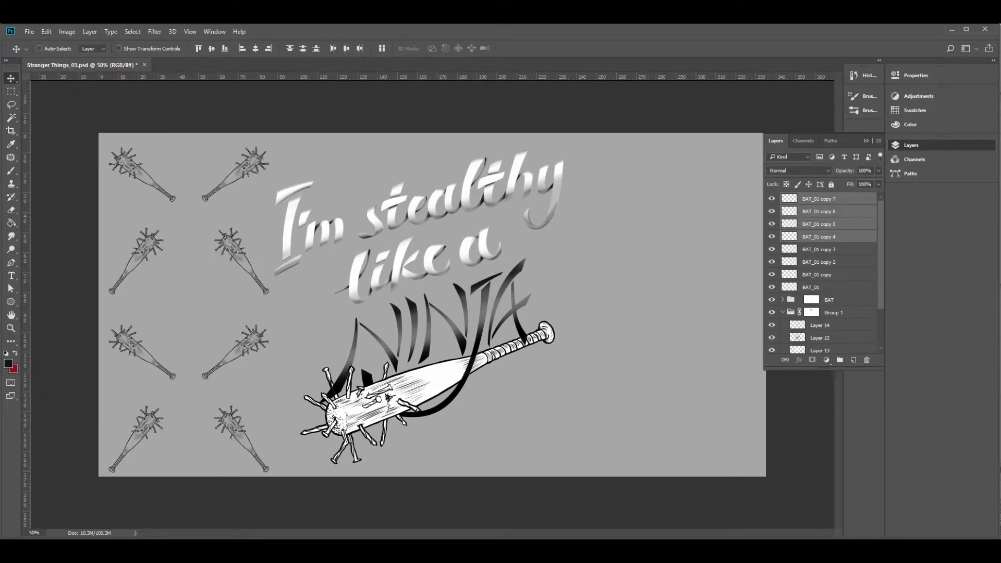
pyautogui.hotkey('ctrl', 'z')
# Flip the second column of bats both horizontally and vertically with Free Transform
pyautogui.hotkey('ctrl', 't')
pyautogui.moveTo(282, 131); pyautogui.dragTo(186, 480)
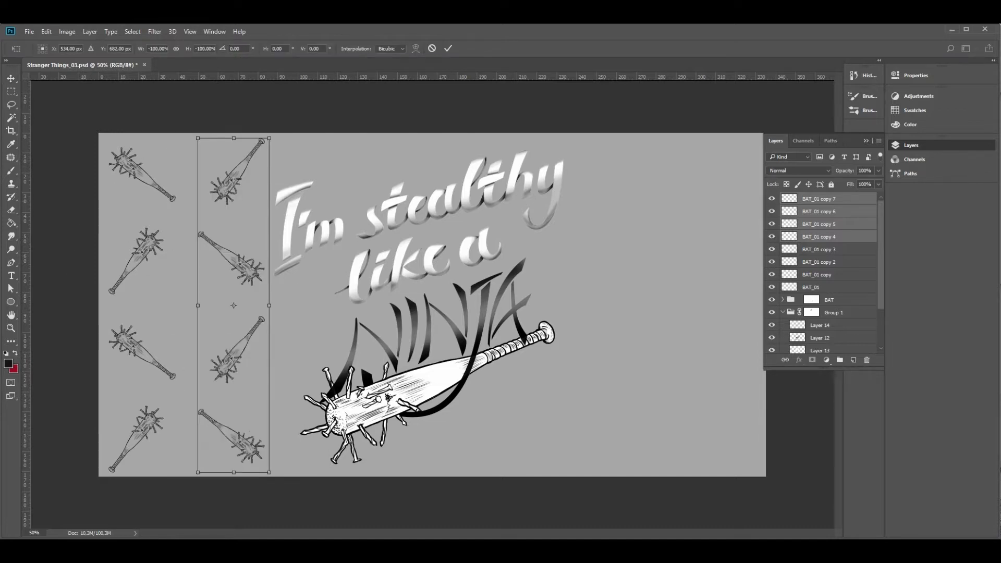
pyautogui.press('Return')
# Duplicate all eight bat layers and move the copies to the right side of the canvas beyond the lettering
pyautogui.click(818, 287)
pyautogui.keyDown('shift'); pyautogui.click(818, 198); pyautogui.keyUp('shift')
pyautogui.rightClick(833, 201)
pyautogui.click(875, 257)
pyautogui.press('Return')
pyautogui.moveTo(237, 355); pyautogui.dragTo(713, 356)
# Flip the duplicated pair of bat columns on the canvas's right side horizontally
pyautogui.click(29, 31)
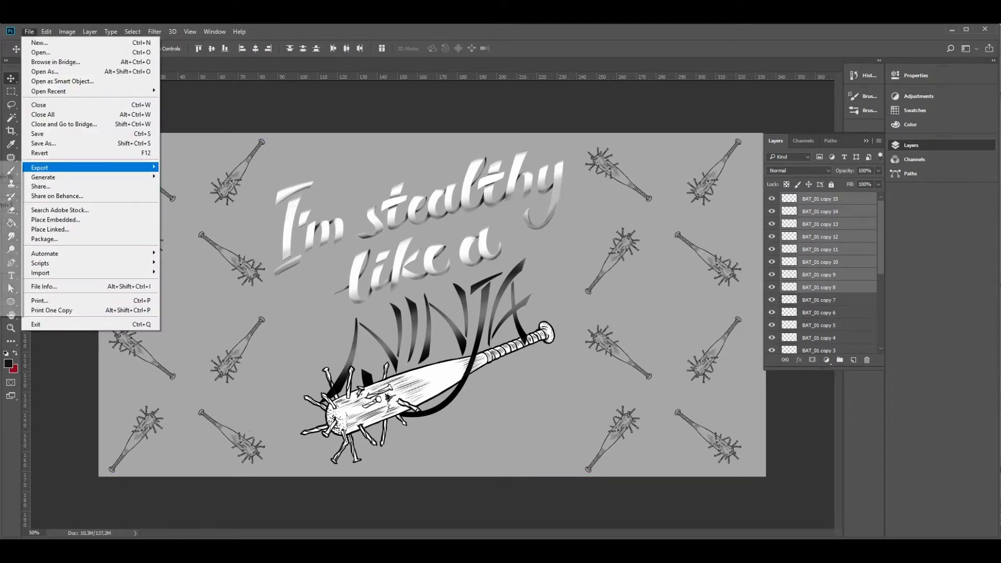
pyautogui.moveTo(47, 31)
pyautogui.moveTo(62, 248)
pyautogui.click(20, 357)
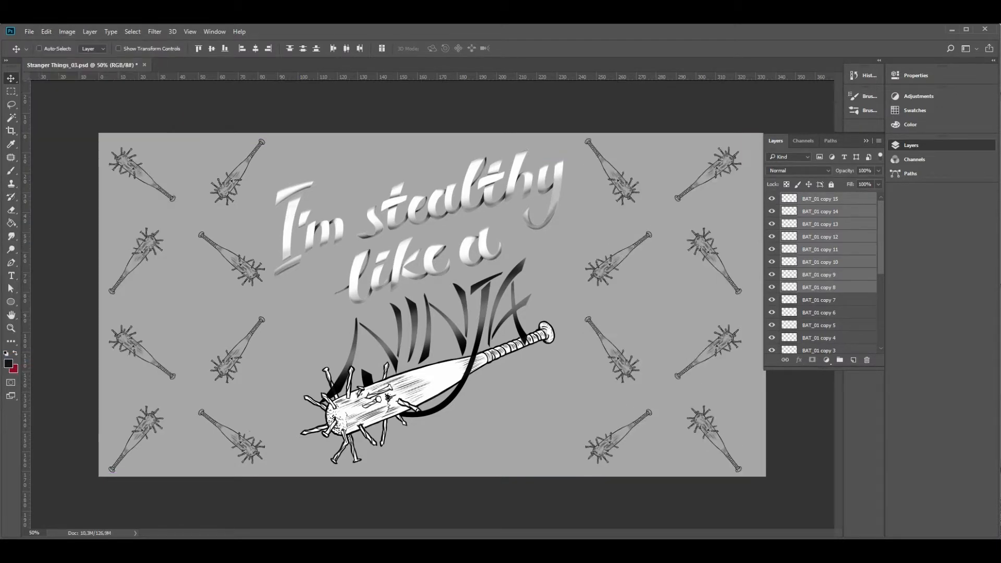
# Merge all the BAT_01 layers, from BAT_01 up to BAT_01 copy 15, into one layer
pyautogui.scroll(-5, 829, 324)
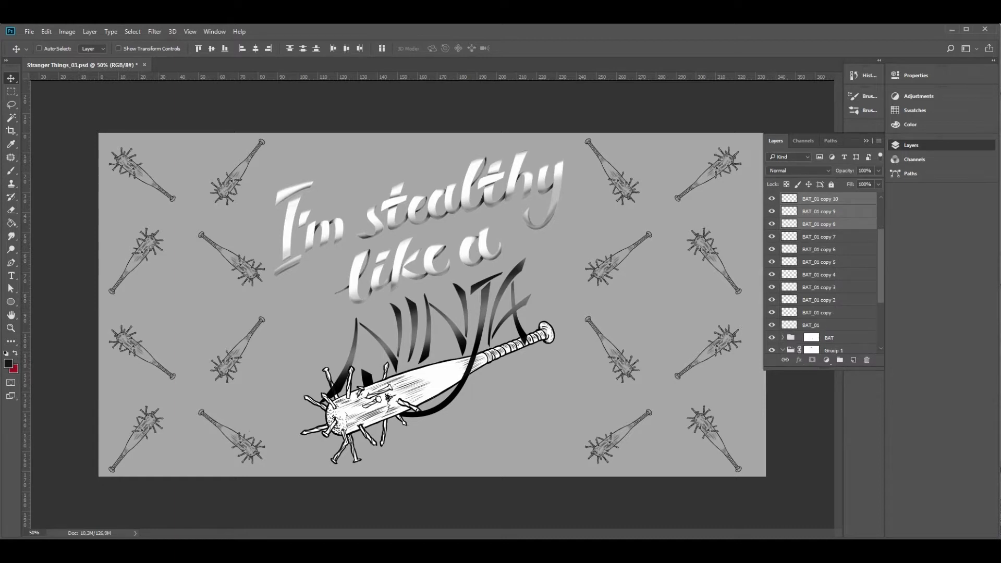
pyautogui.click(828, 324)
pyautogui.scroll(5, 829, 325)
pyautogui.keyDown('shift'); pyautogui.click(819, 199); pyautogui.keyUp('shift')
pyautogui.hotkey('ctrl', 'e')
# Copy two bats right of the lettering onto a new layer, placing one below the large bat's handle and the other above "stealthy"
pyautogui.press('l')
pyautogui.moveTo(631, 221)
pyautogui.mouseDown()
pyautogui.moveTo(632, 310)
pyautogui.moveTo(628, 222)
pyautogui.mouseUp()
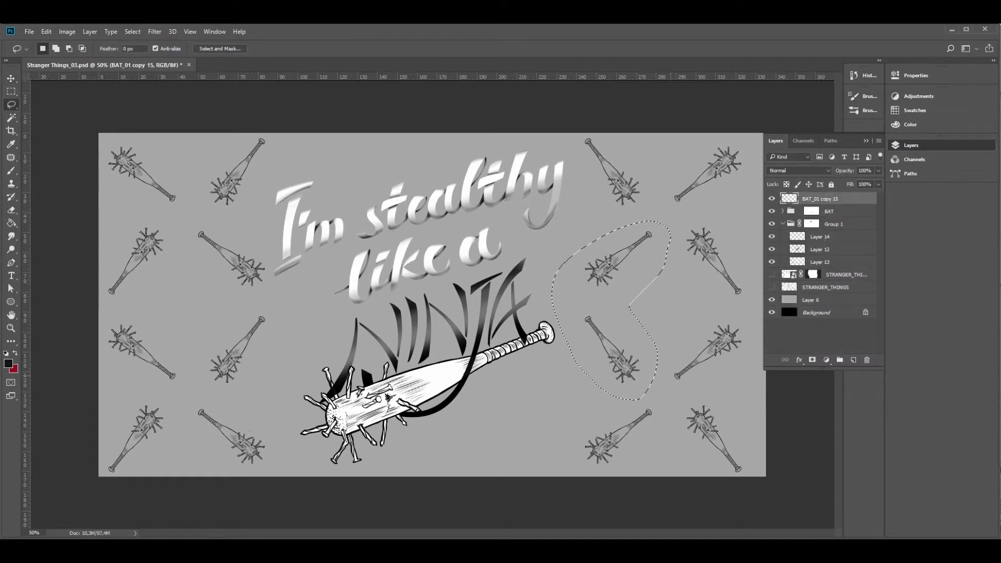
pyautogui.hotkey('ctrl', 'j')
pyautogui.press('v')
pyautogui.moveTo(628, 359)
pyautogui.mouseDown()
pyautogui.moveTo(525, 414)
pyautogui.moveTo(529, 436)
pyautogui.mouseUp()
pyautogui.press('l')
pyautogui.press('v')
pyautogui.moveTo(539, 280)
pyautogui.mouseDown()
pyautogui.moveTo(553, 283)
pyautogui.moveTo(400, 151)
pyautogui.mouseUp()
pyautogui.press('z')
pyautogui.hotkey('ctrl', 'd')
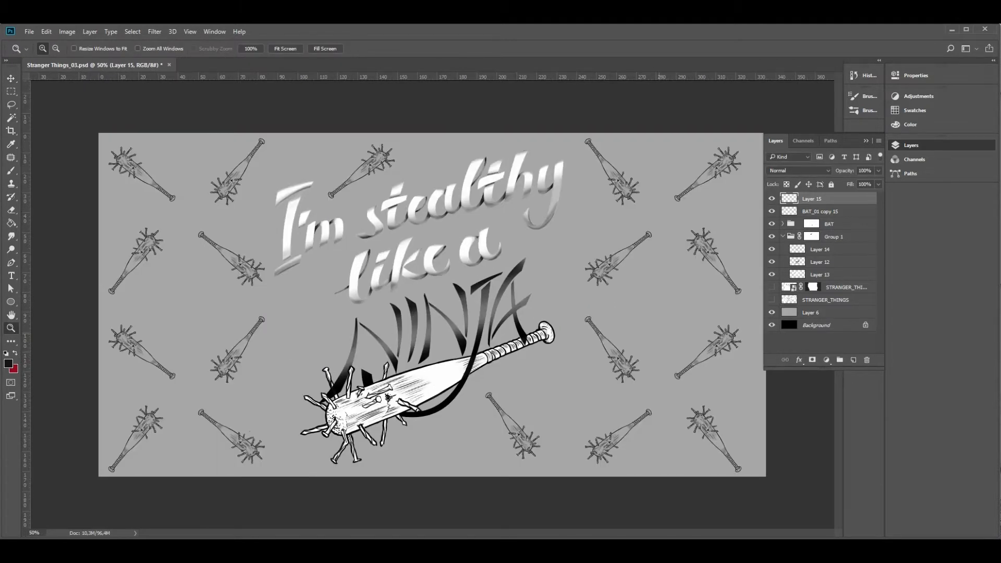
# Merge Layer 15 with the BAT_01 copy 15 layer
pyautogui.click(825, 211)
pyautogui.keyDown('shift'); pyautogui.click(825, 200); pyautogui.keyUp('shift')
pyautogui.rightClick(824, 201)
pyautogui.click(854, 514)
# Lasso the third bat of the second column, rotate it to a flatter angle and shift it towards the large bat
pyautogui.press('l')
pyautogui.moveTo(274, 305)
pyautogui.mouseDown()
pyautogui.moveTo(197, 352)
pyautogui.moveTo(274, 306)
pyautogui.mouseUp()
pyautogui.hotkey('ctrl', 't')
pyautogui.moveTo(289, 299)
pyautogui.mouseDown()
pyautogui.moveTo(316, 344)
pyautogui.moveTo(167, 379)
pyautogui.mouseUp()
pyautogui.moveTo(259, 350); pyautogui.dragTo(280, 346)
pyautogui.press('Return')
pyautogui.hotkey('ctrl', 'd')
# Lasso the third bat of the first column, rotate it so its handle points up to the right and reposition it
pyautogui.moveTo(189, 362); pyautogui.dragTo(188, 360)
pyautogui.hotkey('ctrl', 't')
pyautogui.moveTo(215, 276); pyautogui.dragTo(230, 292)
pyautogui.moveTo(157, 360)
pyautogui.mouseDown()
pyautogui.moveTo(169, 348)
pyautogui.moveTo(159, 285)
pyautogui.mouseUp()
pyautogui.moveTo(184, 347); pyautogui.dragTo(190, 331)
pyautogui.moveTo(233, 304); pyautogui.dragTo(217, 281)
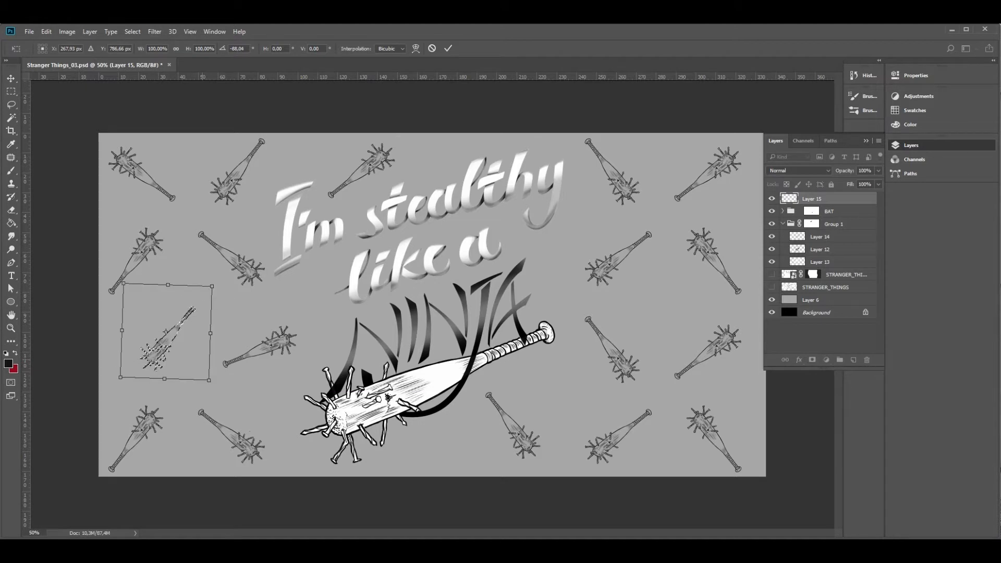
pyautogui.press('Return')
pyautogui.hotkey('ctrl', 'd')
# Lasso the second bat of the first column and rotate it by -23.81 degrees to a steeper angle
pyautogui.moveTo(159, 210); pyautogui.dragTo(165, 192)
pyautogui.hotkey('ctrl', 't')
pyautogui.moveTo(154, 229); pyautogui.dragTo(156, 233)
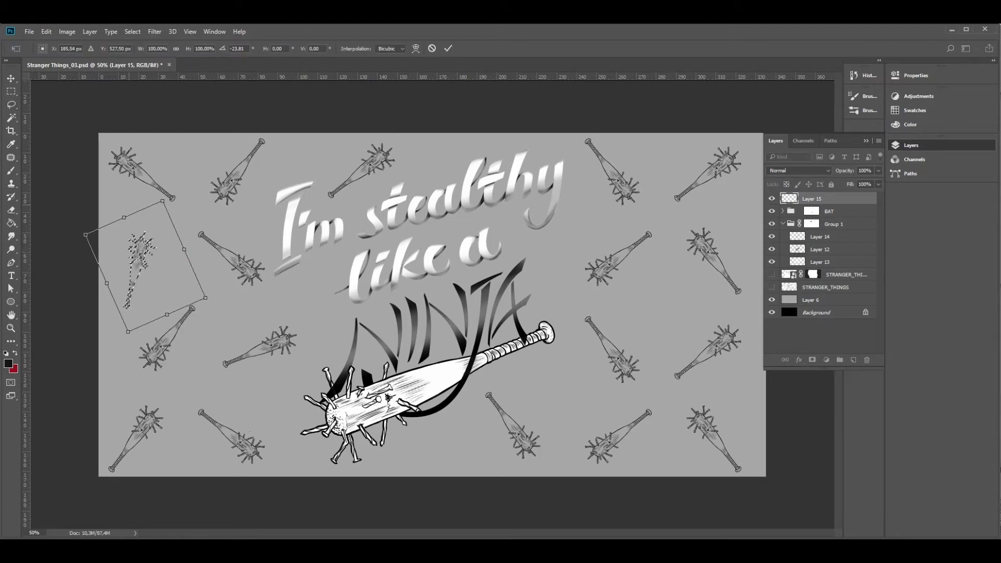
pyautogui.press('Return')
pyautogui.hotkey('ctrl', 'd')
# Lasso the top bat of the second column, rotate it to a flatter angle and move it up to the canvas's upper edge
pyautogui.moveTo(267, 204); pyautogui.dragTo(265, 202)
pyautogui.hotkey('ctrl', 't')
pyautogui.moveTo(301, 118); pyautogui.dragTo(318, 131)
pyautogui.moveTo(257, 147); pyautogui.dragTo(241, 164)
pyautogui.press('Return')
pyautogui.hotkey('ctrl', 'd')
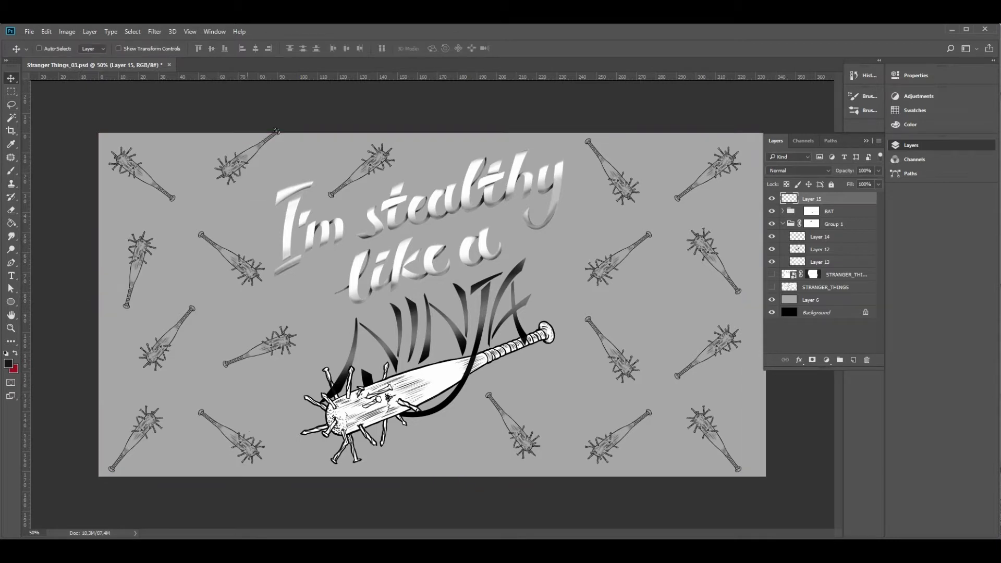
# Shift the bottom bat of the first column down into the canvas's lower-left corner and deselect it
pyautogui.moveTo(136, 458); pyautogui.dragTo(133, 462)
pyautogui.keyDown('ctrl'); pyautogui.moveTo(144, 428); pyautogui.dragTo(130, 442); pyautogui.keyUp('ctrl')
pyautogui.hotkey('ctrl', 'd')
# Shift the second bats of the first and second columns towards the canvas's left edge
pyautogui.moveTo(158, 223)
pyautogui.mouseDown()
pyautogui.moveTo(184, 264)
pyautogui.moveTo(134, 302)
pyautogui.mouseUp()
pyautogui.moveTo(201, 213)
pyautogui.mouseDown()
pyautogui.moveTo(263, 231)
pyautogui.moveTo(210, 248)
pyautogui.mouseUp()
pyautogui.hotkey('ctrl', 'd')
# Lasso the top bat of the first column, rotate it to nearly horizontal with its handle pointing right, and reposition it
pyautogui.moveTo(148, 137); pyautogui.dragTo(194, 181)
pyautogui.hotkey('ctrl', 't')
pyautogui.moveTo(206, 224); pyautogui.dragTo(225, 136)
pyautogui.moveTo(158, 186); pyautogui.dragTo(147, 190)
pyautogui.moveTo(211, 195)
pyautogui.mouseDown()
pyautogui.moveTo(202, 161)
pyautogui.moveTo(162, 155)
pyautogui.mouseUp()
pyautogui.moveTo(190, 102); pyautogui.dragTo(225, 167)
pyautogui.press('Return')
pyautogui.keyDown('ctrl'); pyautogui.moveTo(161, 180); pyautogui.dragTo(170, 176); pyautogui.keyUp('ctrl')
pyautogui.hotkey('ctrl', 'd')
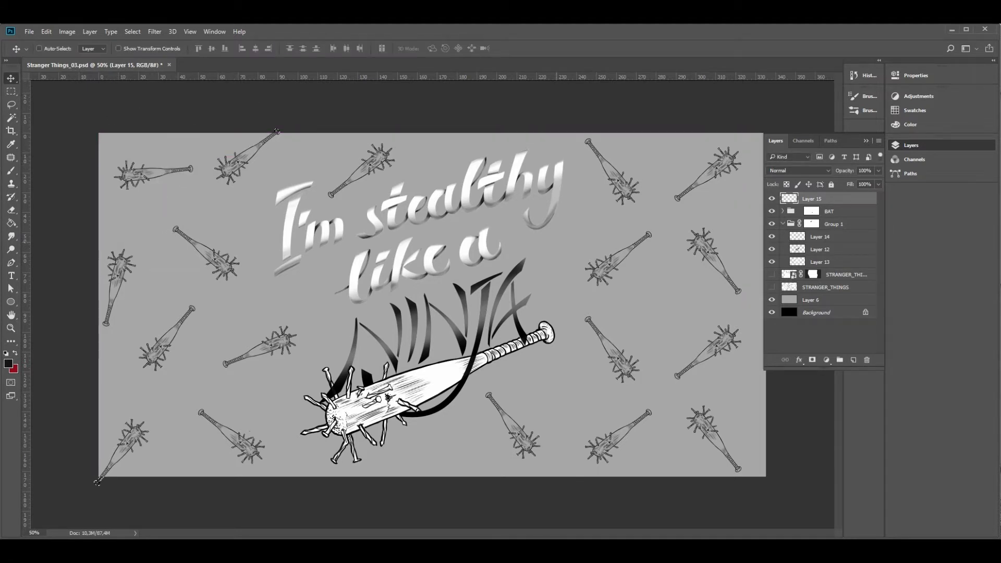
# Lasso the small bat just below the large bat's handle, rotate it by -79.21 degrees and move it closer to the handle
pyautogui.press('l')
pyautogui.moveTo(599, 304)
pyautogui.mouseDown()
pyautogui.moveTo(571, 334)
pyautogui.moveTo(599, 305)
pyautogui.mouseUp()
pyautogui.hotkey('ctrl', 't')
pyautogui.moveTo(673, 297)
pyautogui.mouseDown()
pyautogui.moveTo(681, 373)
pyautogui.moveTo(655, 286)
pyautogui.mouseUp()
pyautogui.moveTo(621, 341); pyautogui.dragTo(614, 335)
pyautogui.moveTo(682, 369); pyautogui.dragTo(681, 296)
pyautogui.moveTo(616, 340); pyautogui.dragTo(601, 354)
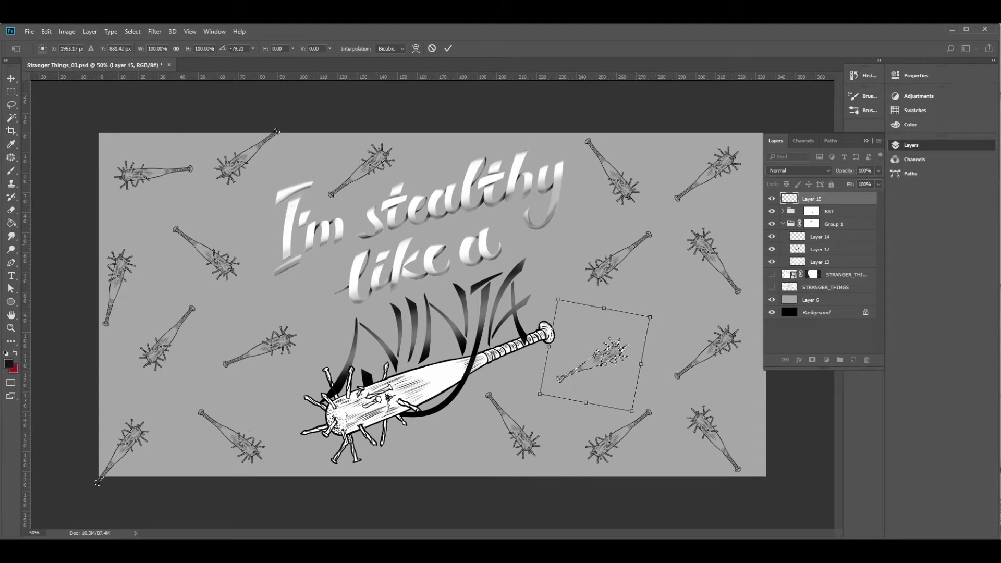
pyautogui.press('Return')
pyautogui.hotkey('ctrl', 'd')
# Lasso the bat right of the word stealthy and move it up so its handle reaches the canvas's upper edge
pyautogui.moveTo(578, 150)
pyautogui.mouseDown()
pyautogui.moveTo(639, 151)
pyautogui.moveTo(580, 151)
pyautogui.mouseUp()
pyautogui.press('v')
pyautogui.moveTo(613, 180); pyautogui.dragTo(599, 166)
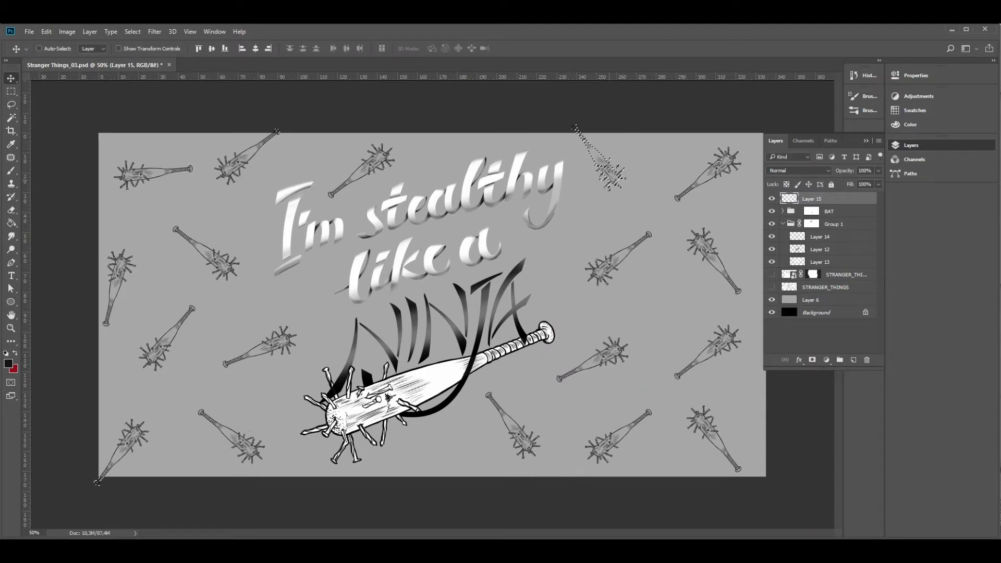
pyautogui.press('F7')
pyautogui.hotkey('ctrl', 'd')
# Lasso the second bat of the last column, rotate it to a flatter angle and shift it slightly towards the right edge
pyautogui.press('l')
pyautogui.moveTo(700, 217)
pyautogui.mouseDown()
pyautogui.moveTo(720, 214)
pyautogui.moveTo(699, 217)
pyautogui.mouseUp()
pyautogui.hotkey('ctrl', 't')
pyautogui.moveTo(774, 308); pyautogui.dragTo(782, 293)
pyautogui.moveTo(723, 266)
pyautogui.mouseDown()
pyautogui.moveTo(744, 264)
pyautogui.moveTo(737, 259)
pyautogui.mouseUp()
pyautogui.press('Return')
# Lasso the second bat of the next-to-last column, move it and rotate it to a nearly horizontal angle
pyautogui.moveTo(662, 226)
pyautogui.mouseDown()
pyautogui.moveTo(649, 217)
pyautogui.moveTo(661, 225)
pyautogui.mouseUp()
pyautogui.press('v')
pyautogui.moveTo(619, 260); pyautogui.dragTo(614, 272)
pyautogui.hotkey('ctrl', 't')
pyautogui.moveTo(657, 233)
pyautogui.mouseDown()
pyautogui.moveTo(693, 269)
pyautogui.moveTo(576, 214)
pyautogui.moveTo(654, 285)
pyautogui.moveTo(641, 312)
pyautogui.moveTo(605, 318)
pyautogui.moveTo(636, 273)
pyautogui.mouseUp()
pyautogui.press('Return')
pyautogui.hotkey('ctrl', 'd')
pyautogui.press('l')
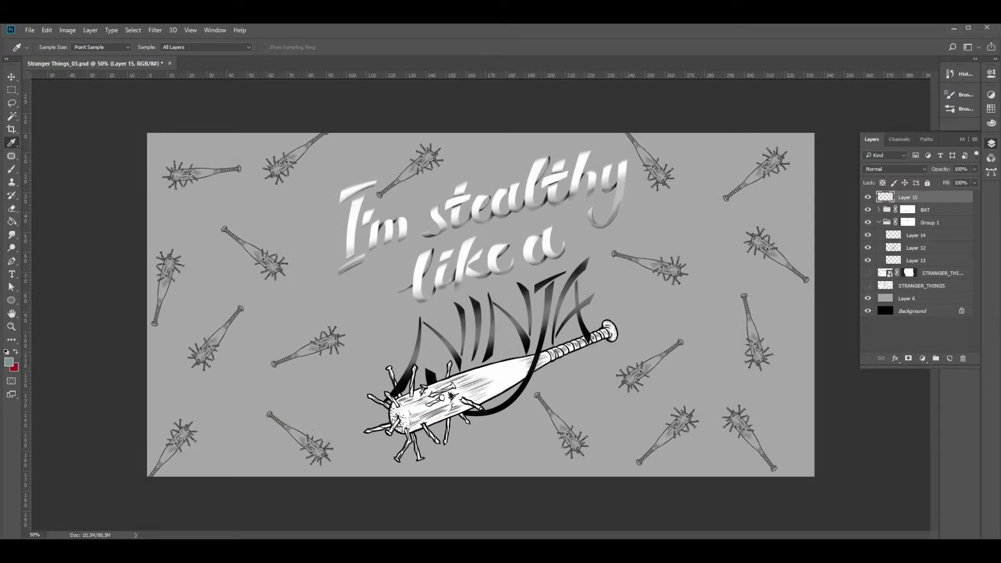
# Colorize Layer 6 with Hue/Saturation at hue 167, lowering saturation and lightness to a muted grey-green
pyautogui.click(917, 299)
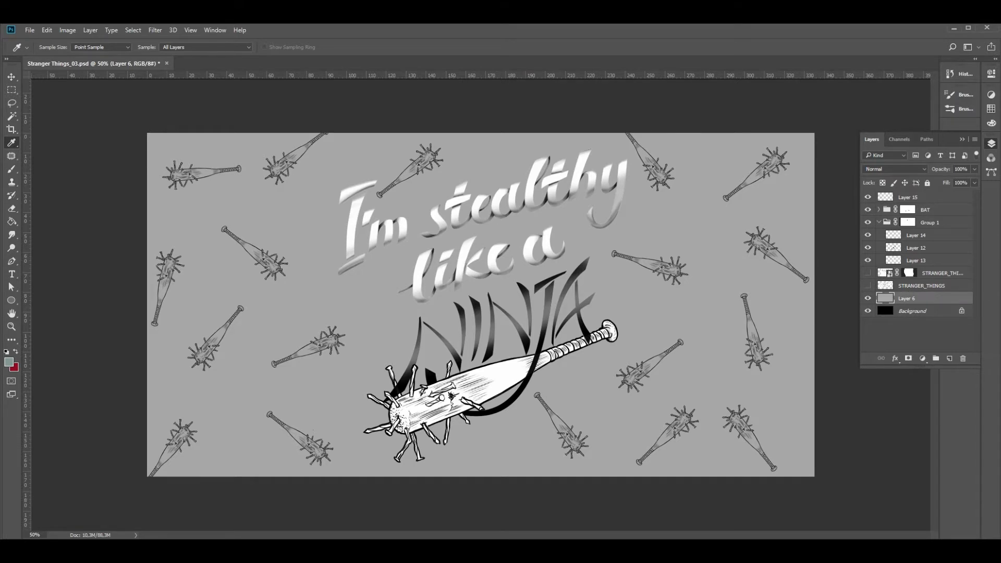
pyautogui.hotkey('ctrl', 'u')
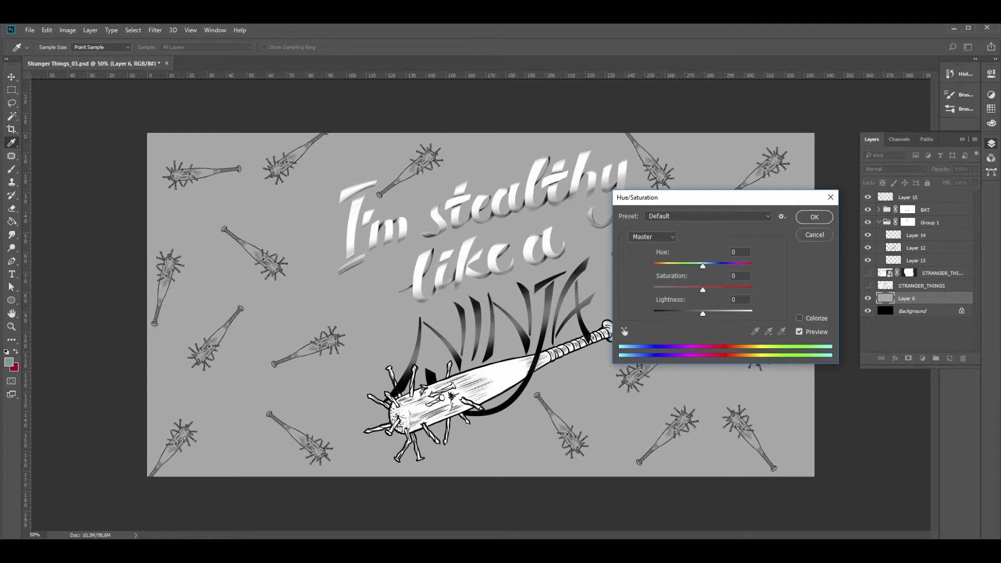
pyautogui.click(799, 318)
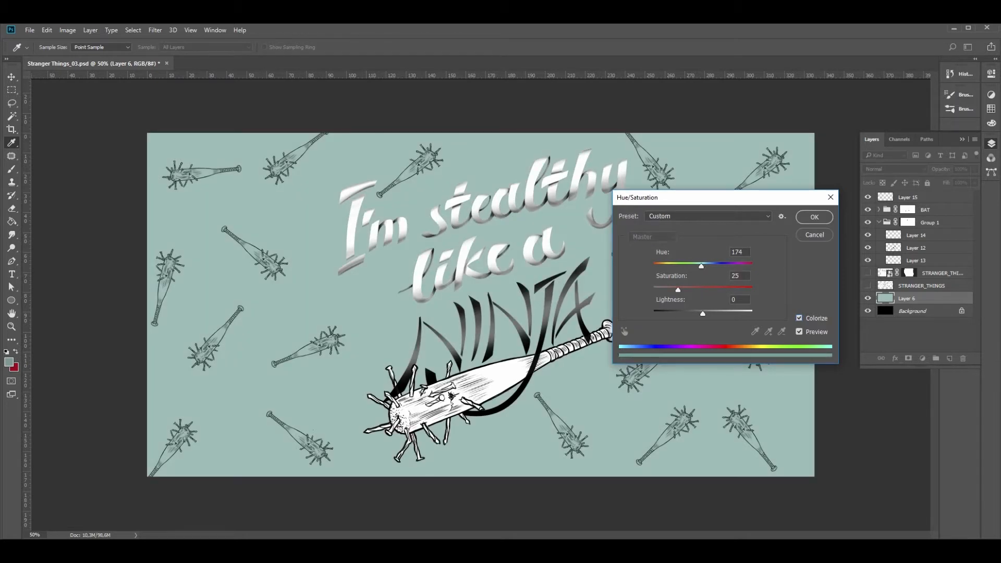
pyautogui.moveTo(702, 314); pyautogui.dragTo(695, 314)
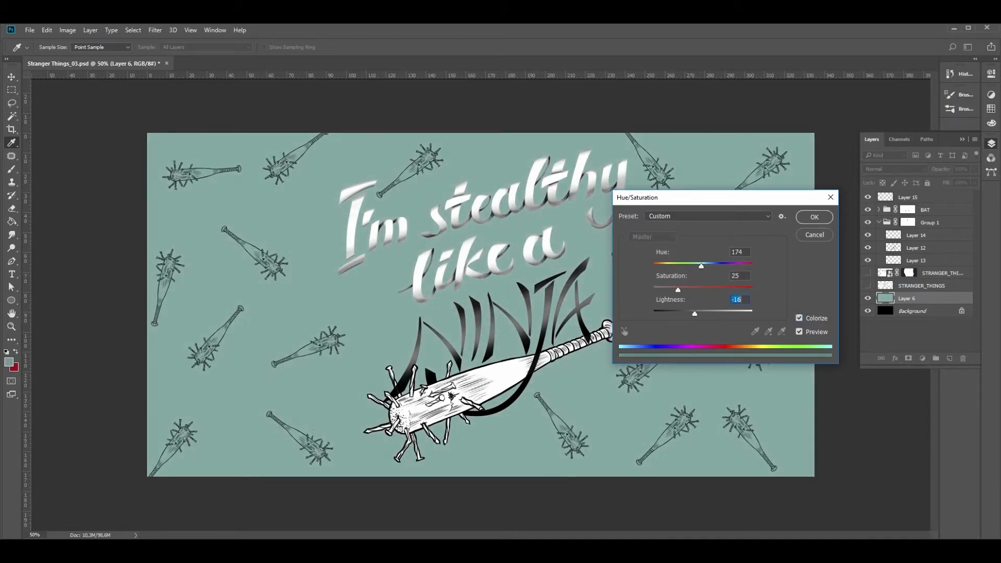
pyautogui.moveTo(701, 266); pyautogui.dragTo(699, 266)
pyautogui.moveTo(694, 313); pyautogui.dragTo(688, 313)
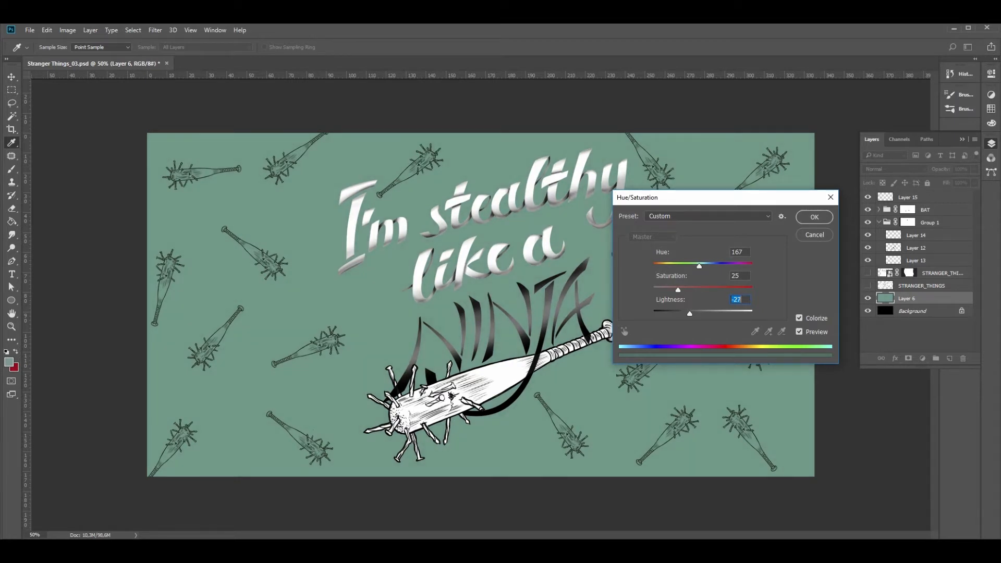
pyautogui.moveTo(678, 289); pyautogui.dragTo(672, 289)
pyautogui.moveTo(691, 314); pyautogui.dragTo(692, 314)
pyautogui.click(815, 217)
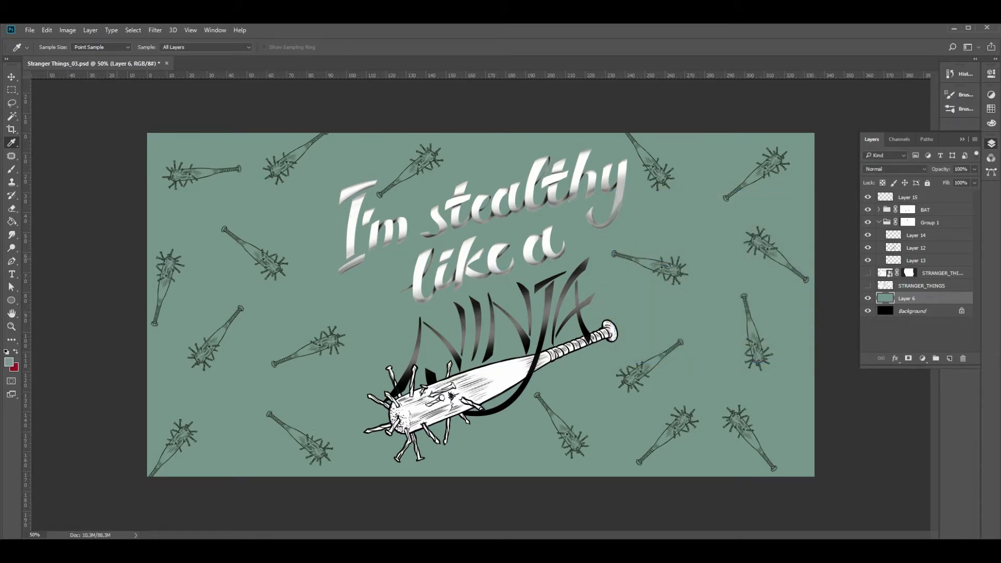
# Add a Gradient fill layer above Layer 6 using the red-to-green preset
pyautogui.click(916, 335)
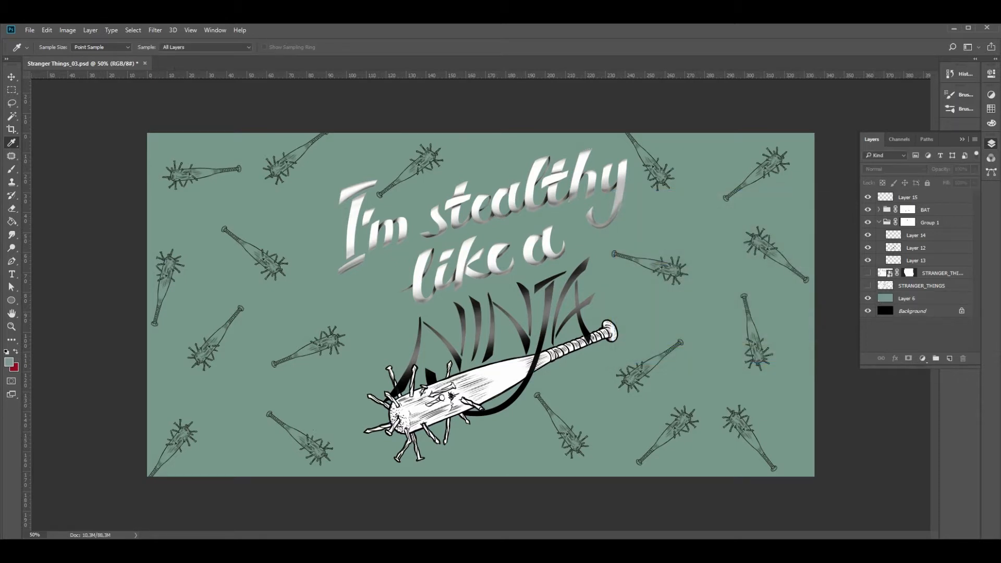
pyautogui.click(916, 299)
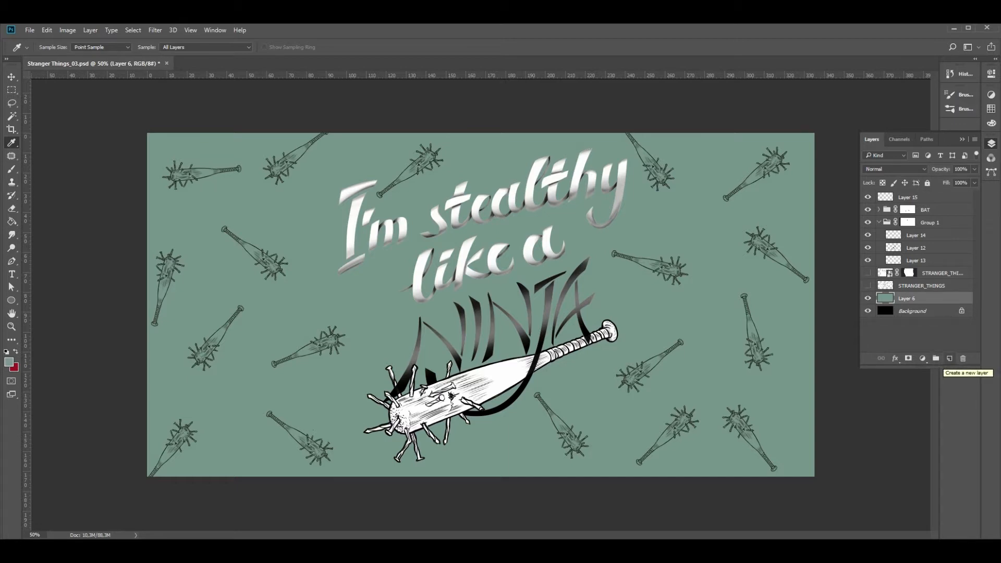
pyautogui.click(922, 359)
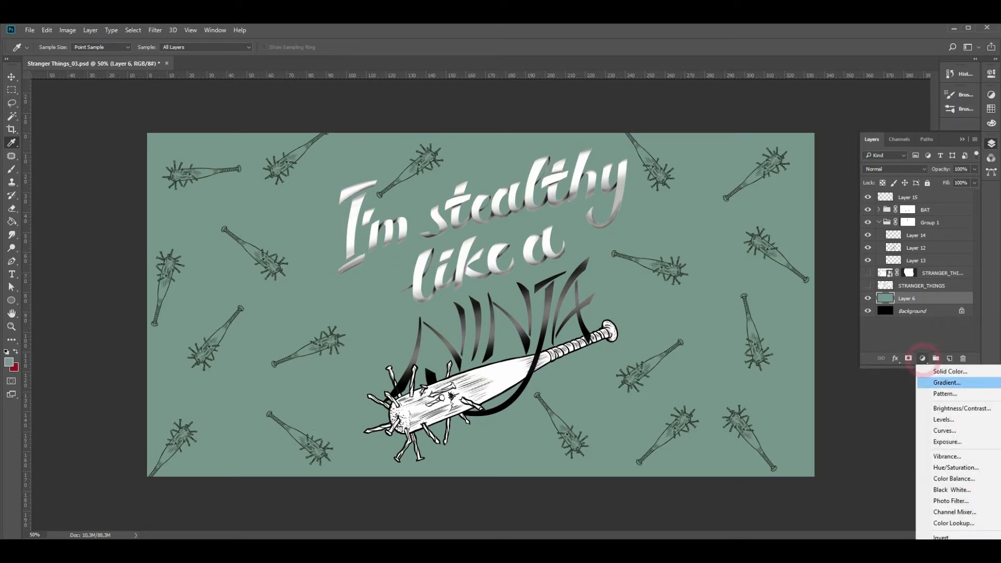
pyautogui.click(946, 382)
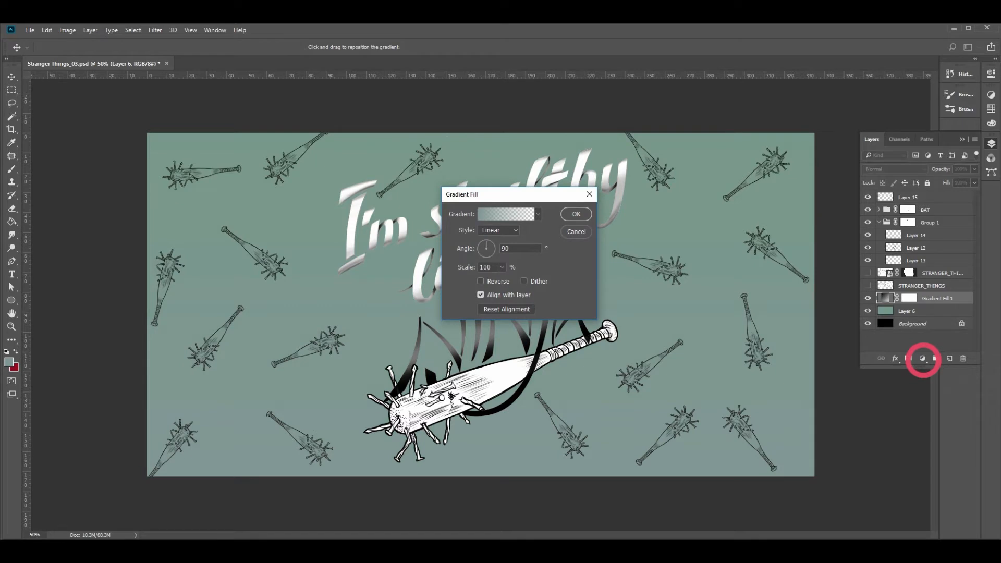
pyautogui.click(538, 214)
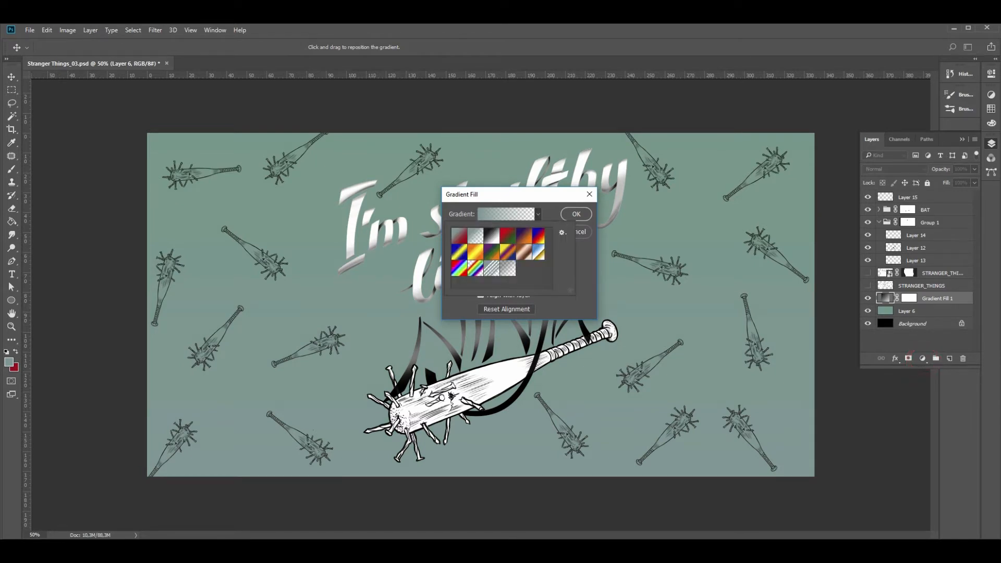
pyautogui.click(507, 236)
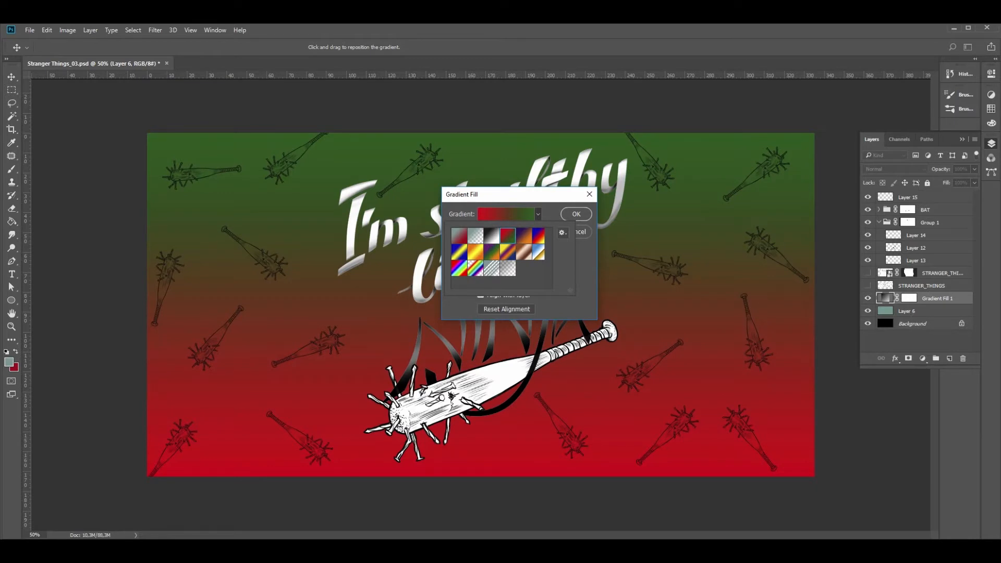
pyautogui.click(584, 260)
# Set the gradient fill's angle to 45 degrees and apply it
pyautogui.moveTo(511, 249); pyautogui.dragTo(499, 249)
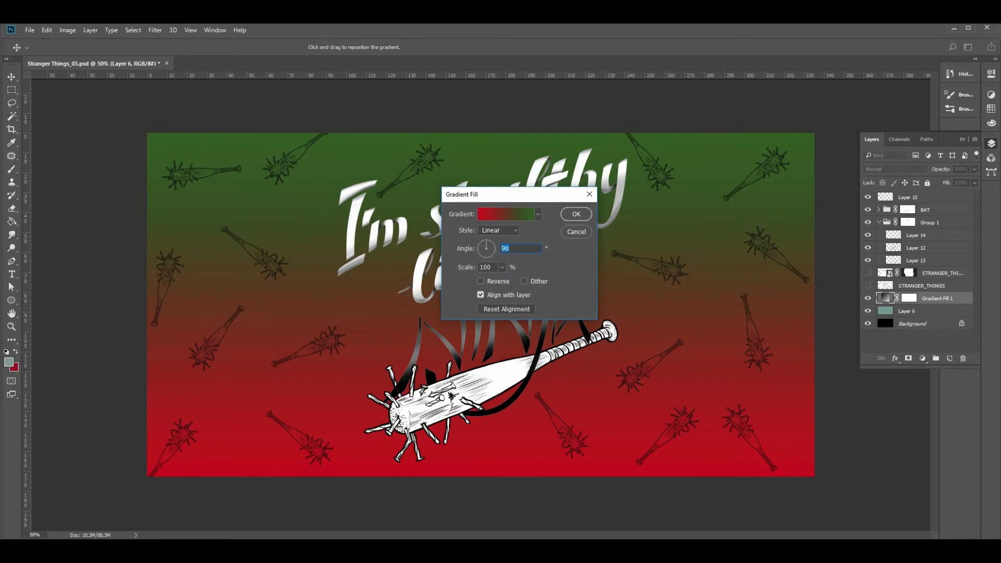
pyautogui.write('45')
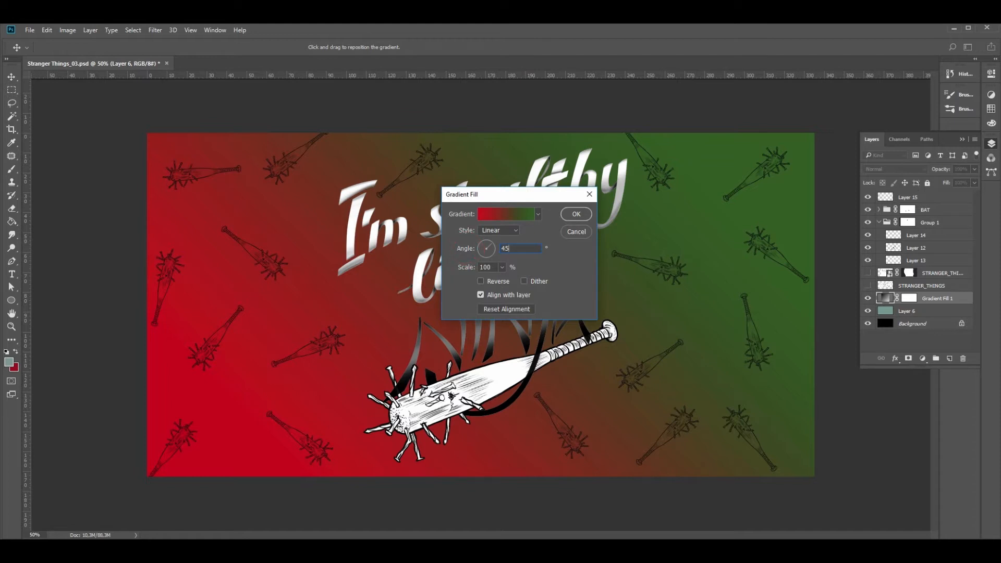
pyautogui.press('Return')
pyautogui.press('i')
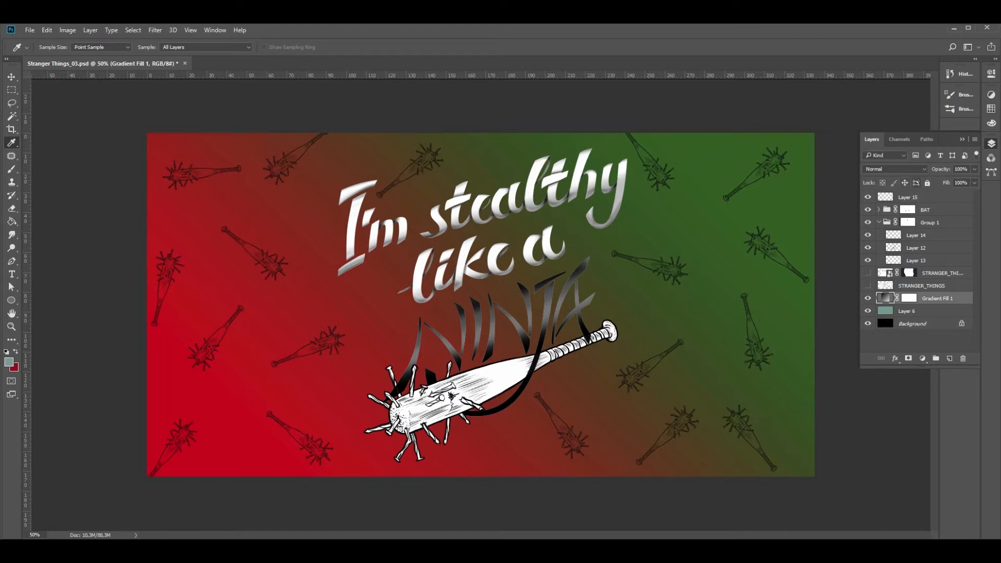
# Try successive blend modes on the gradient fill layer and set it to Difference
pyautogui.click(893, 169)
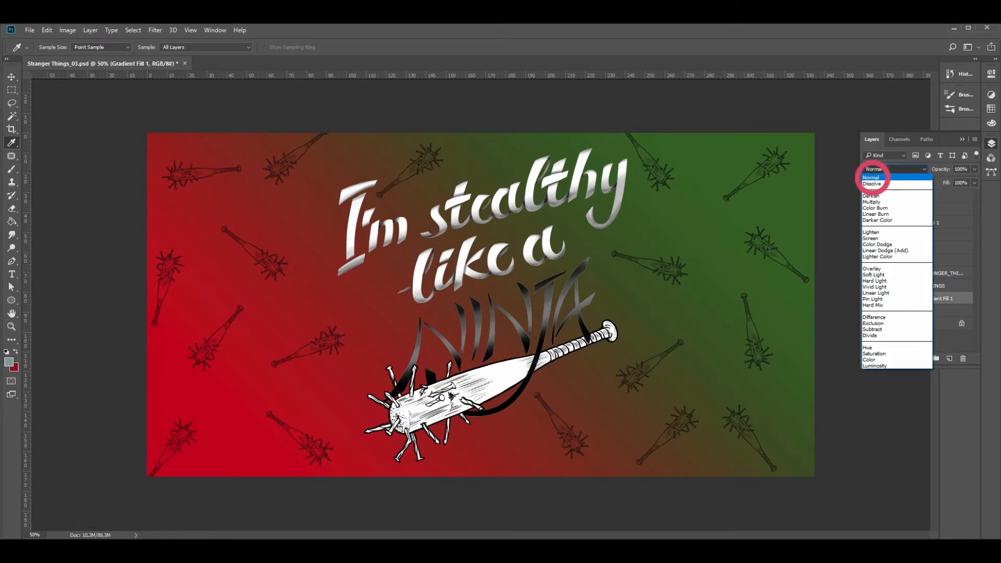
pyautogui.click(871, 177)
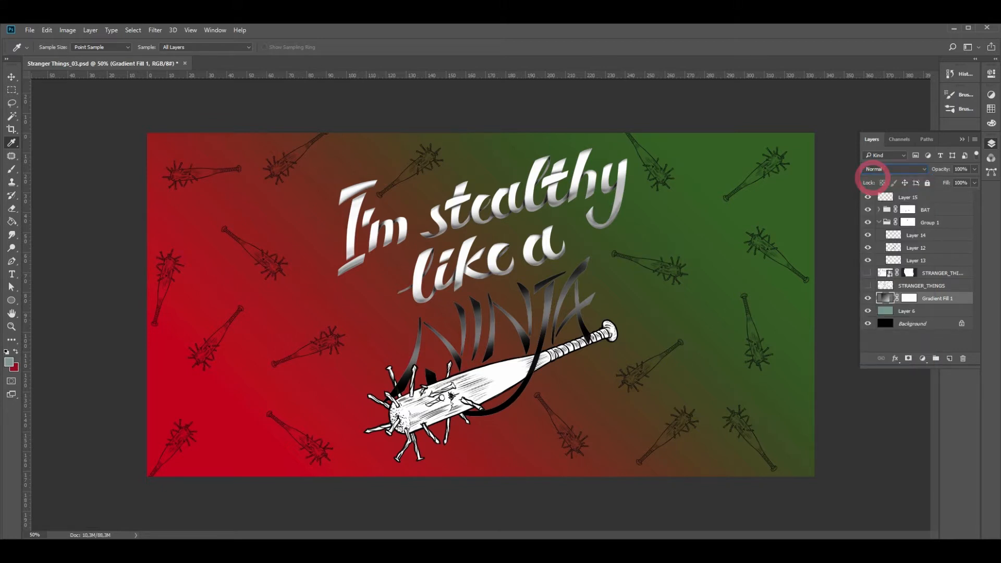
pyautogui.press('Down')
pyautogui.press('Down')
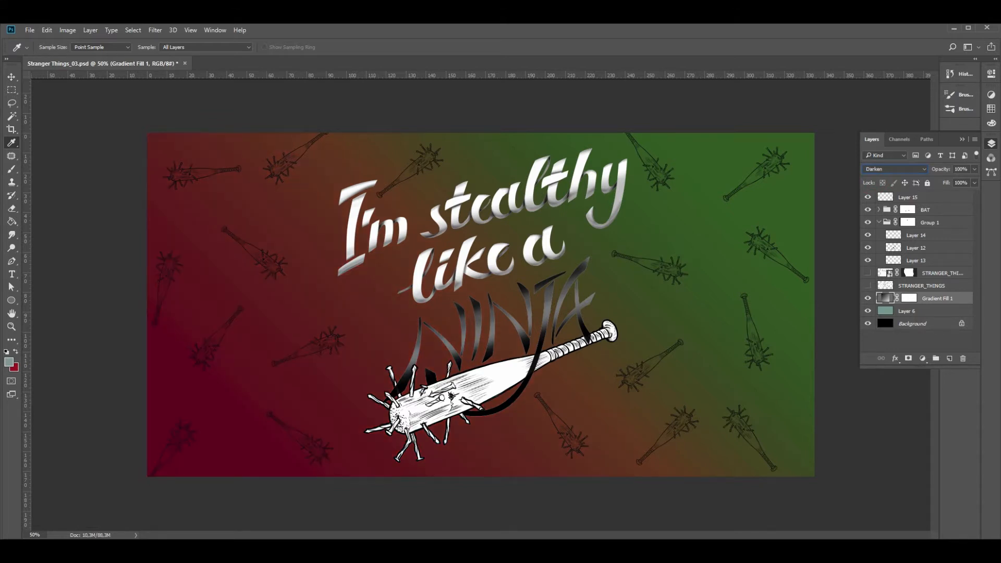
pyautogui.press('Down')
pyautogui.press('Down')
pyautogui.press('Down')
pyautogui.press('Down')
pyautogui.press('Down')
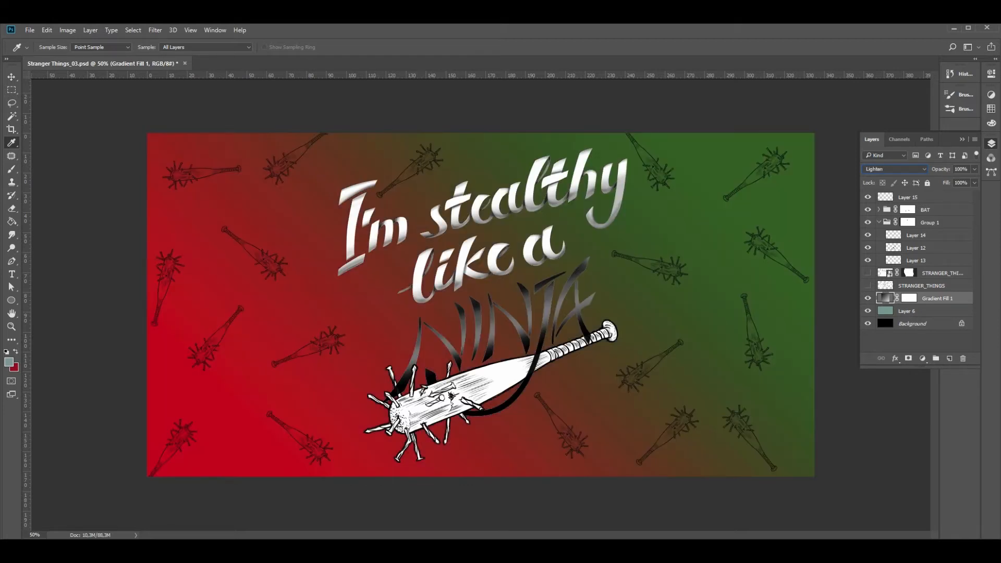
pyautogui.press('Down')
pyautogui.press('Down')
pyautogui.press('Down')
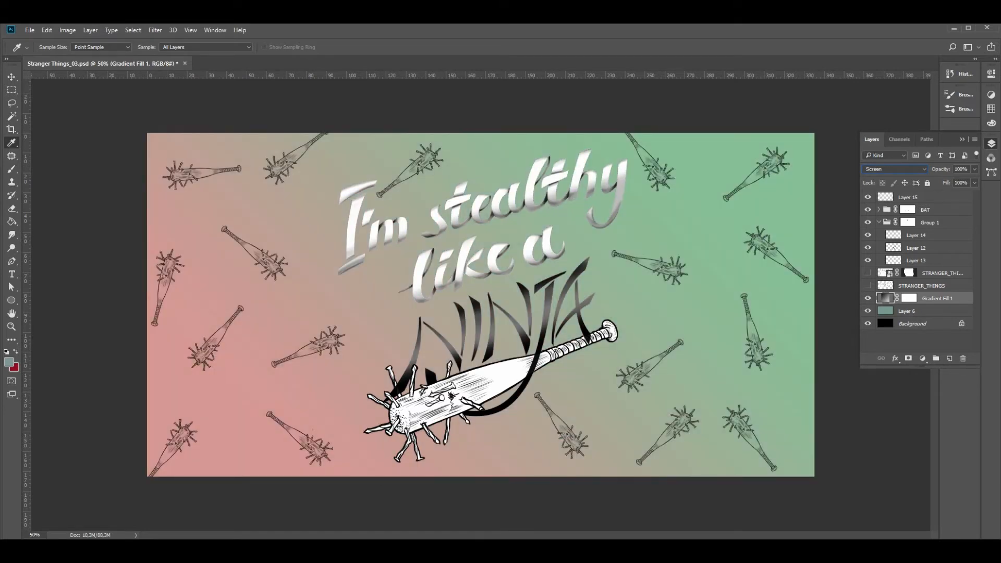
pyautogui.press('Down')
pyautogui.press('Down')
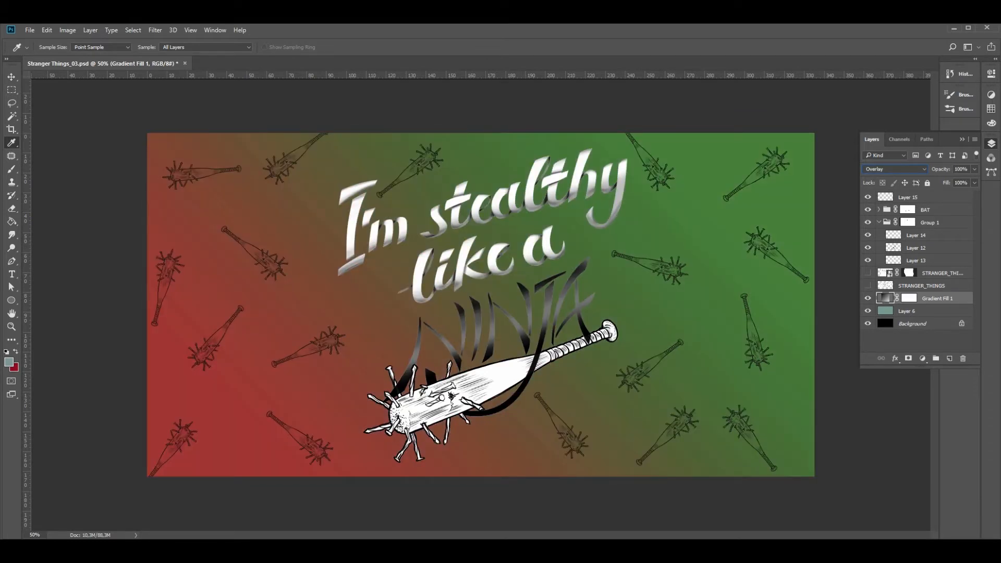
pyautogui.press('Down')
pyautogui.press('Down')
pyautogui.press('Down')
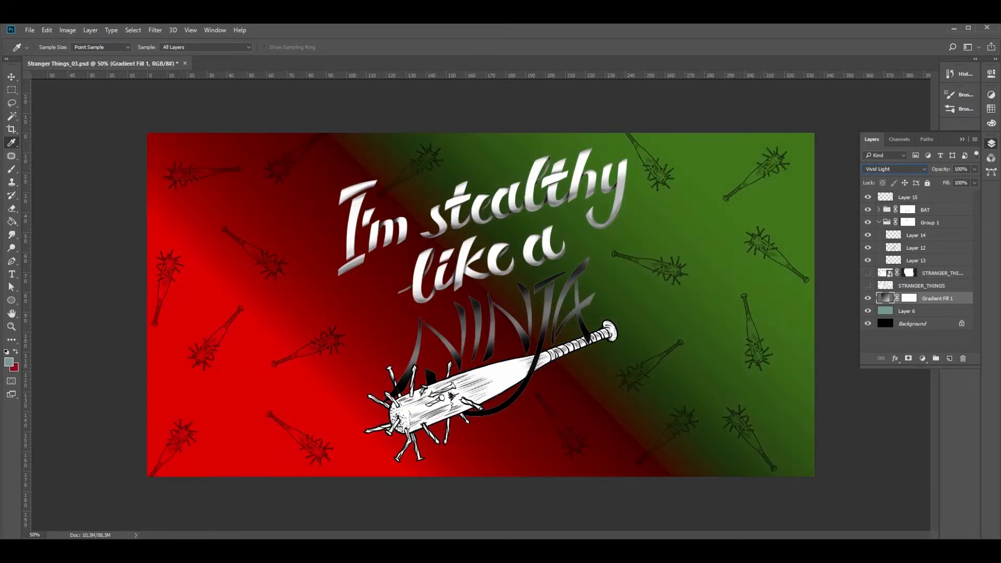
pyautogui.press('Down')
pyautogui.press('Down')
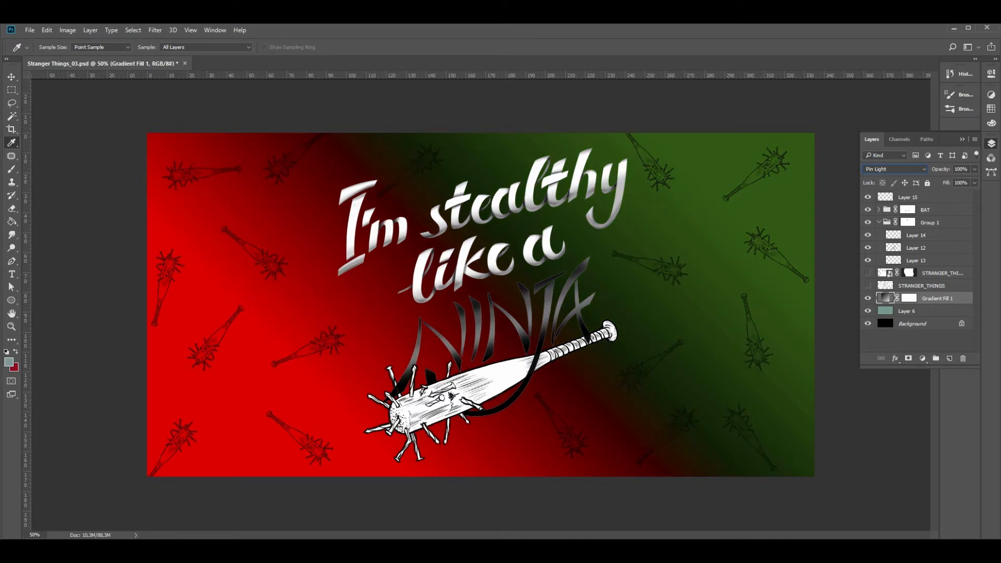
pyautogui.press('Down')
pyautogui.press('Down')
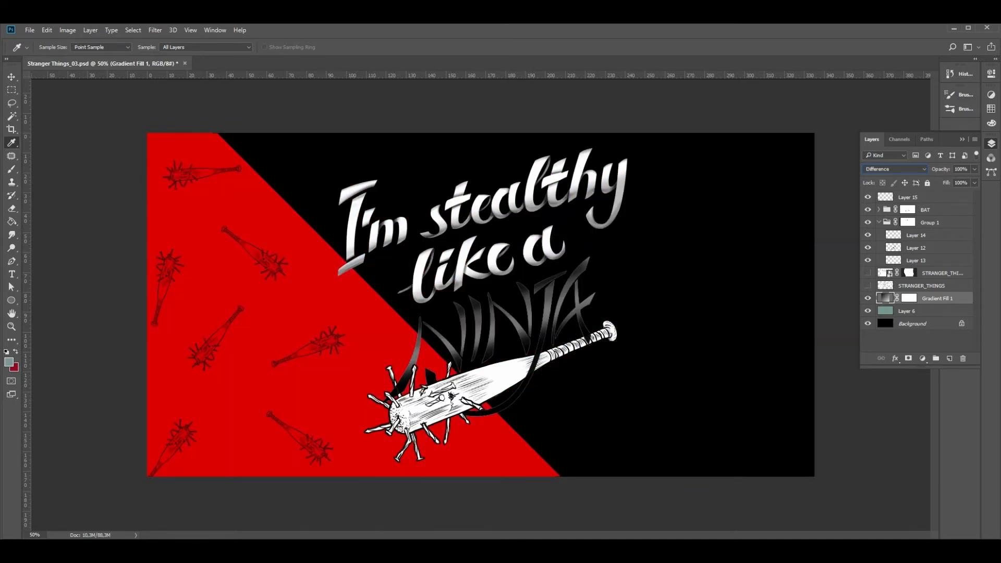
pyautogui.press('Down')
pyautogui.press('Up')
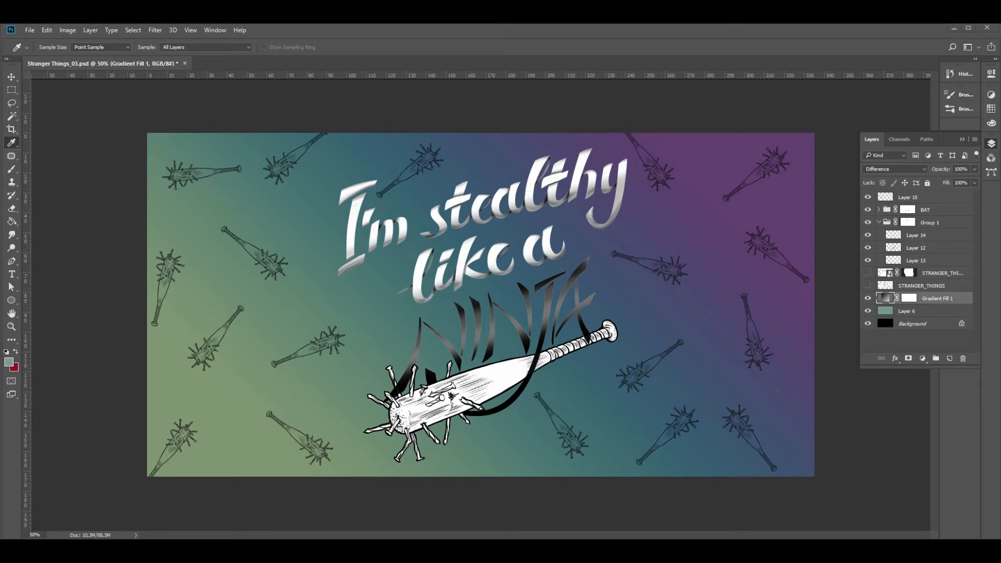
# Colorize Layer 10 of the BAT group turquoise with Hue/Saturation at hue 176, saturation 88 and lightness -54
pyautogui.click(879, 210)
pyautogui.click(867, 235)
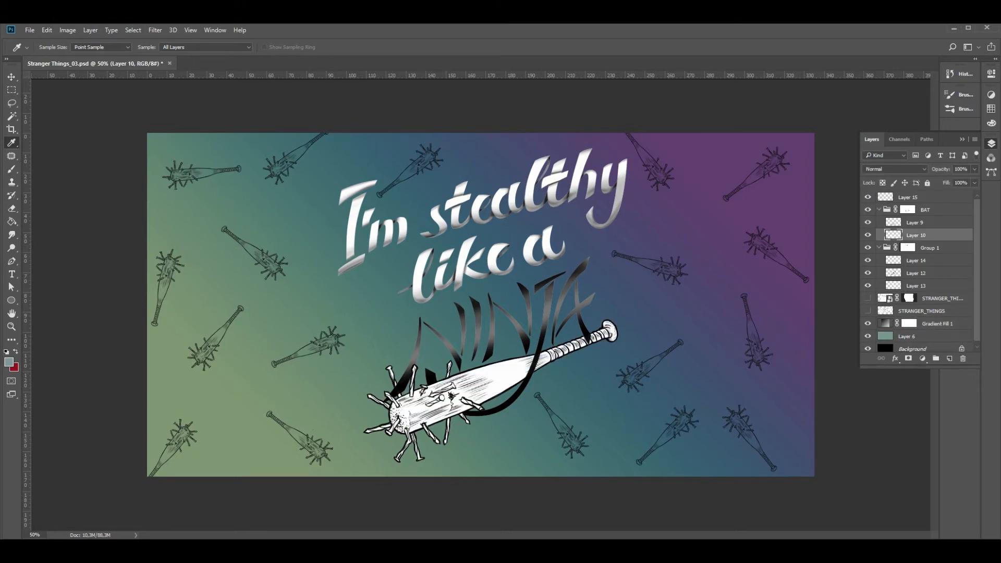
pyautogui.hotkey('ctrl', 'u')
pyautogui.click(799, 318)
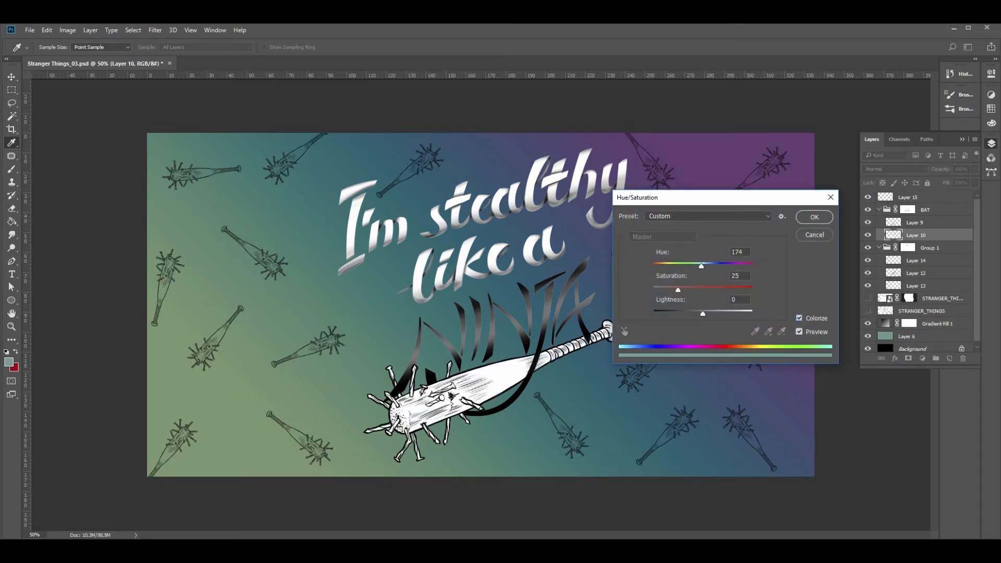
pyautogui.moveTo(677, 290); pyautogui.dragTo(680, 314)
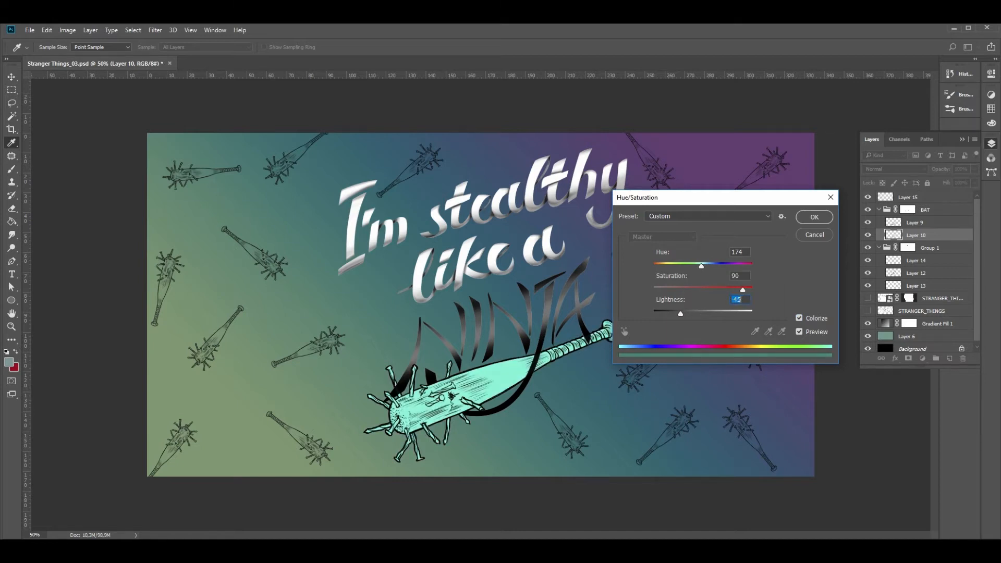
pyautogui.moveTo(701, 265); pyautogui.dragTo(700, 265)
pyautogui.moveTo(679, 314); pyautogui.dragTo(675, 313)
pyautogui.moveTo(742, 290)
pyautogui.mouseDown()
pyautogui.moveTo(730, 290)
pyautogui.moveTo(740, 290)
pyautogui.mouseUp()
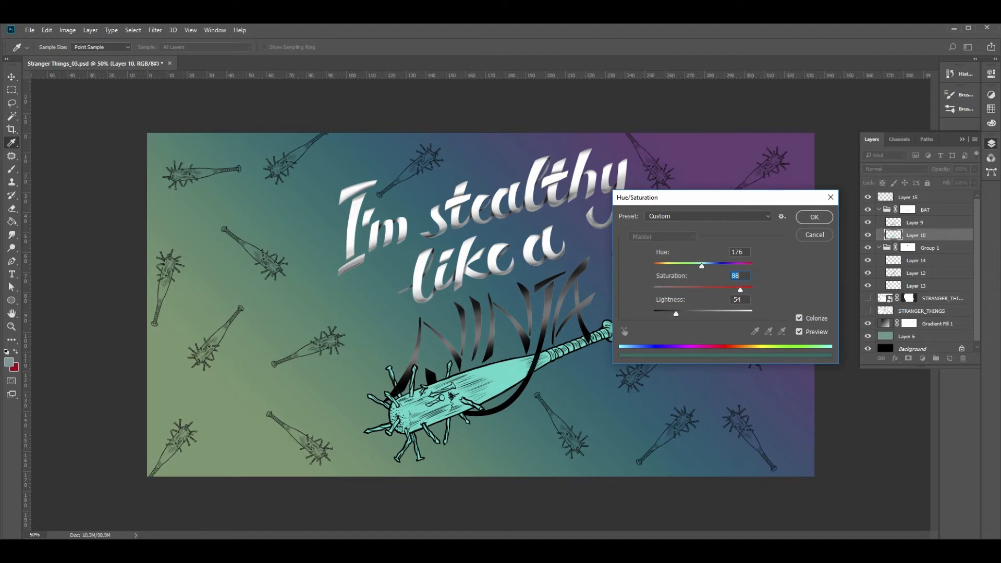
pyautogui.click(814, 217)
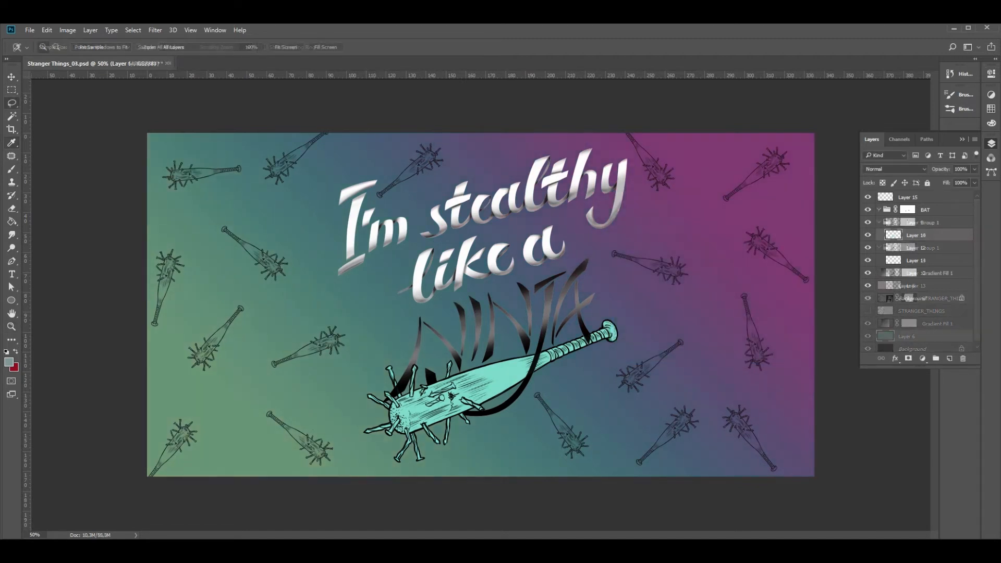
# Try colorizing the I'm stealthy like a shading on Layer 14 with Hue/Saturation at hue 360, saturation 24 and lightness +13
pyautogui.press('l')
pyautogui.moveTo(592, 139)
pyautogui.mouseDown()
pyautogui.moveTo(537, 151)
pyautogui.moveTo(327, 290)
pyautogui.moveTo(450, 298)
pyautogui.mouseUp()
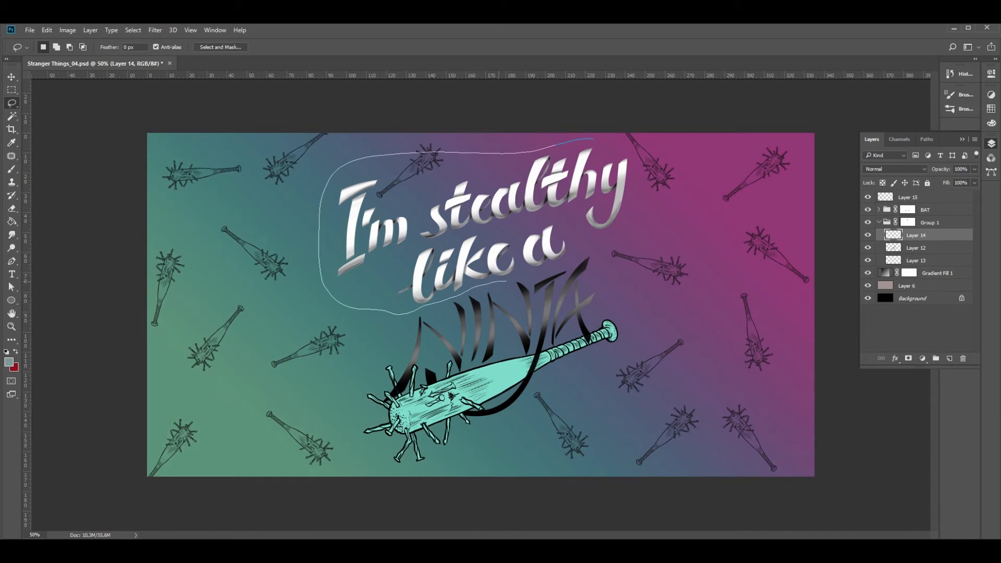
pyautogui.moveTo(648, 173); pyautogui.dragTo(626, 137)
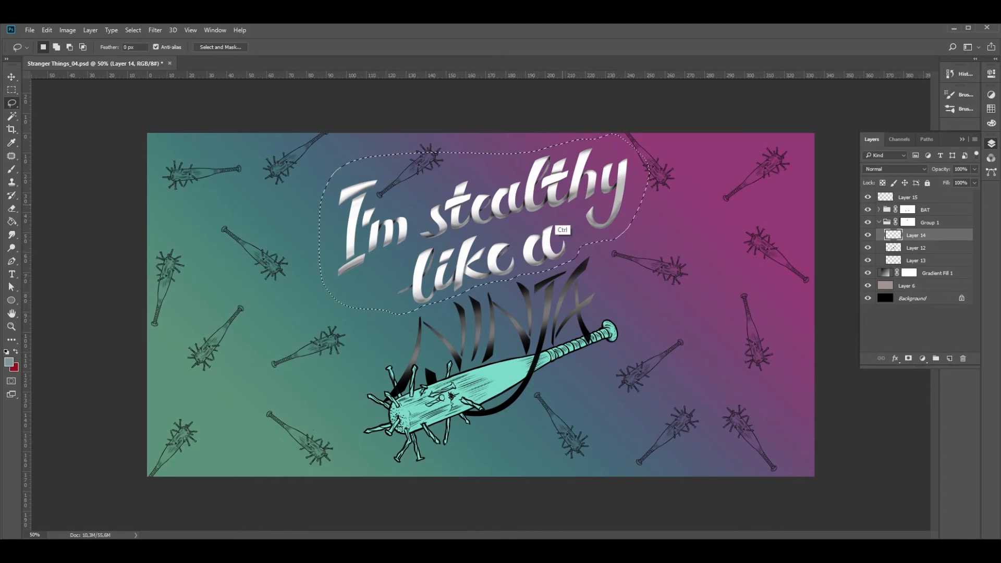
pyautogui.hotkey('ctrl', 'u')
pyautogui.moveTo(702, 314); pyautogui.dragTo(752, 266)
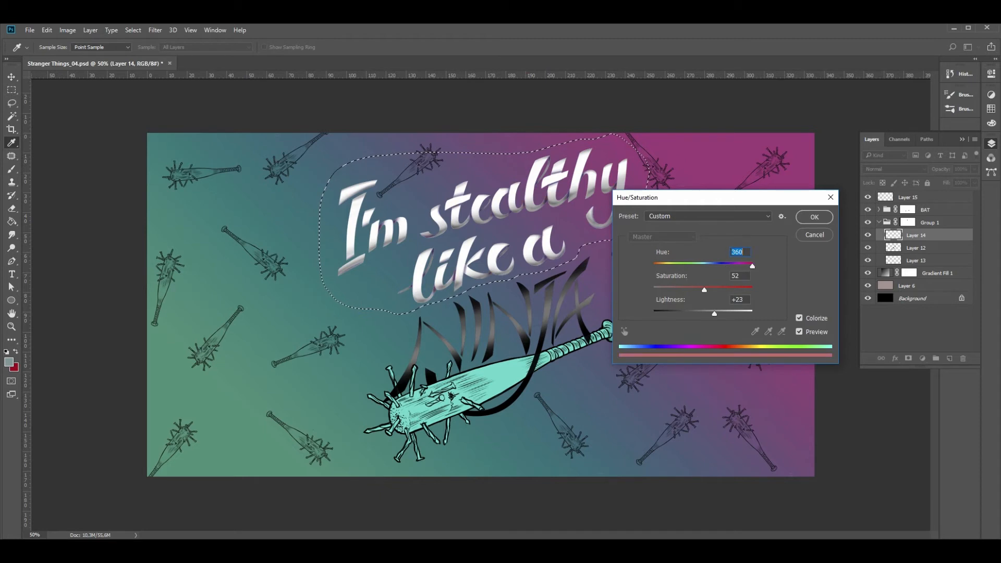
pyautogui.moveTo(714, 314); pyautogui.dragTo(684, 290)
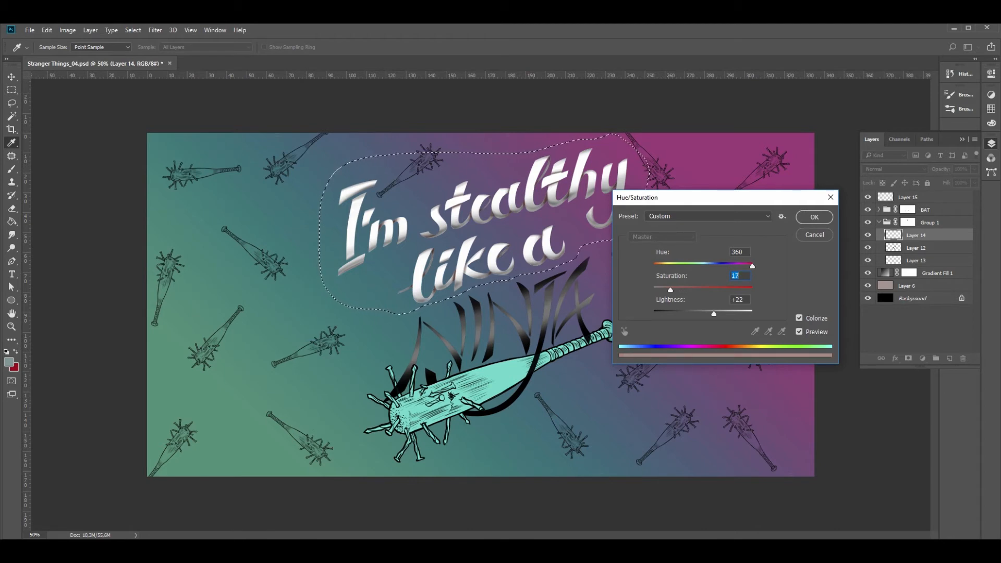
pyautogui.moveTo(713, 313); pyautogui.dragTo(710, 313)
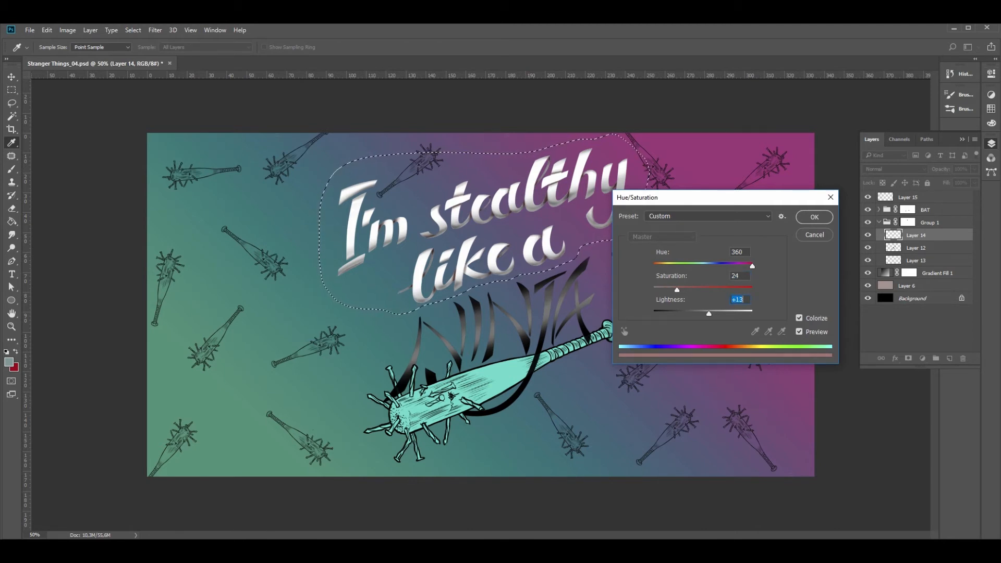
pyautogui.press('Escape')
# Try colorizing Layer 12 of Group 1 with Hue/Saturation
pyautogui.click(916, 248)
pyautogui.hotkey('ctrl', 'u')
pyautogui.click(799, 318)
pyautogui.moveTo(678, 290); pyautogui.dragTo(696, 266)
pyautogui.moveTo(703, 313); pyautogui.dragTo(687, 314)
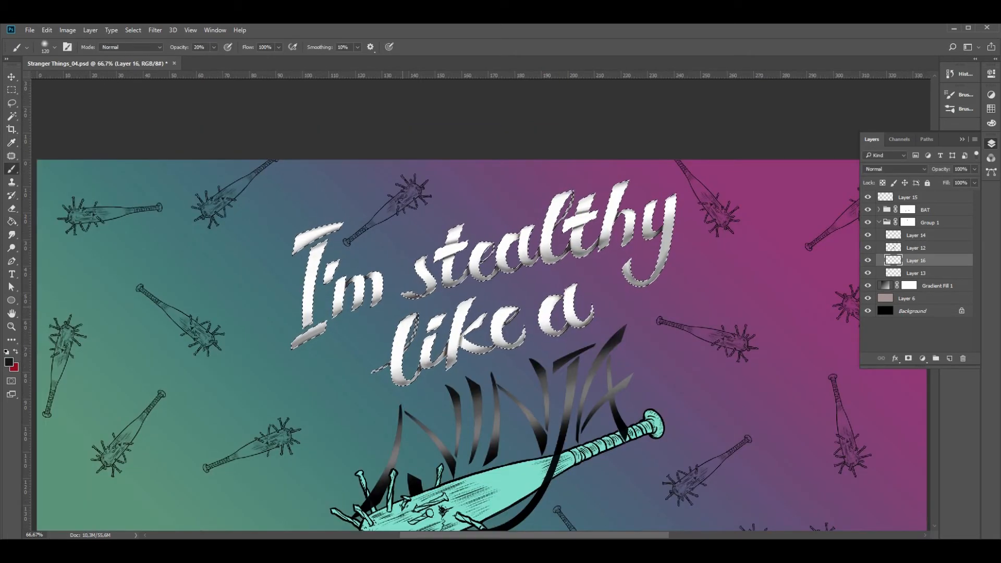
# Enlarge the brush and paint a dark tint at 20% opacity over the selected I'm stealthy like a letters on Layer 16
pyautogui.rightClick(403, 314)
pyautogui.moveTo(498, 337); pyautogui.dragTo(511, 337)
pyautogui.click(277, 288)
pyautogui.moveTo(276, 288)
pyautogui.mouseDown()
pyautogui.moveTo(323, 313)
pyautogui.moveTo(625, 230)
pyautogui.moveTo(443, 313)
pyautogui.moveTo(651, 251)
pyautogui.mouseUp()
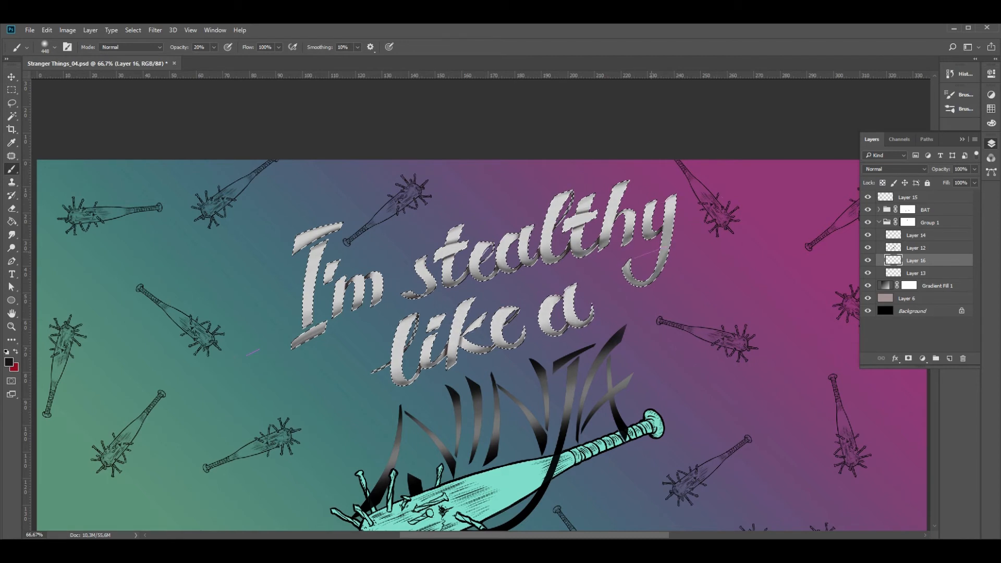
# Lighten parts of the Layer 16 shading with a soft 196 px Eraser at 20% opacity, and deselect the letters
pyautogui.press('e')
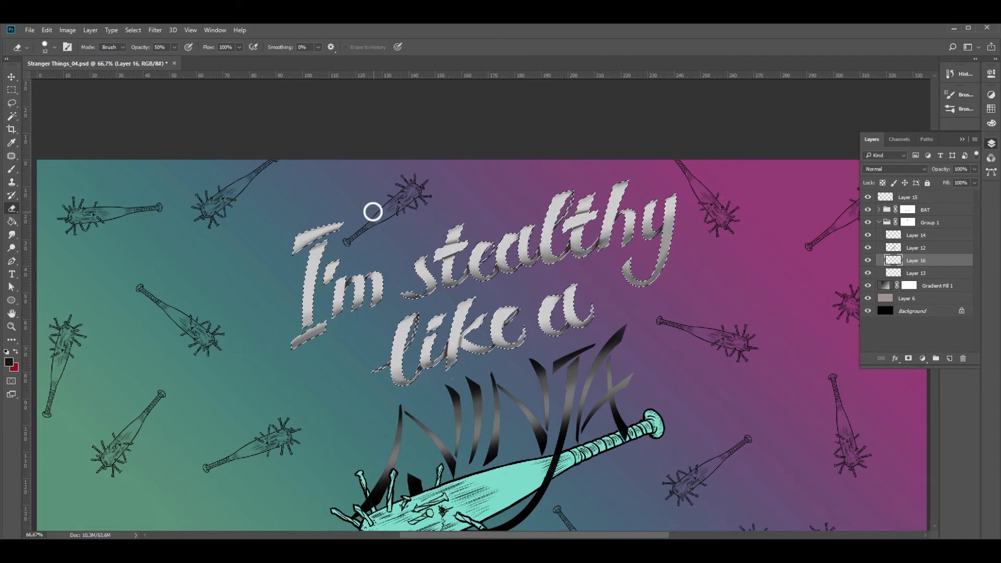
pyautogui.rightClick(371, 212)
pyautogui.moveTo(431, 237); pyautogui.dragTo(475, 237)
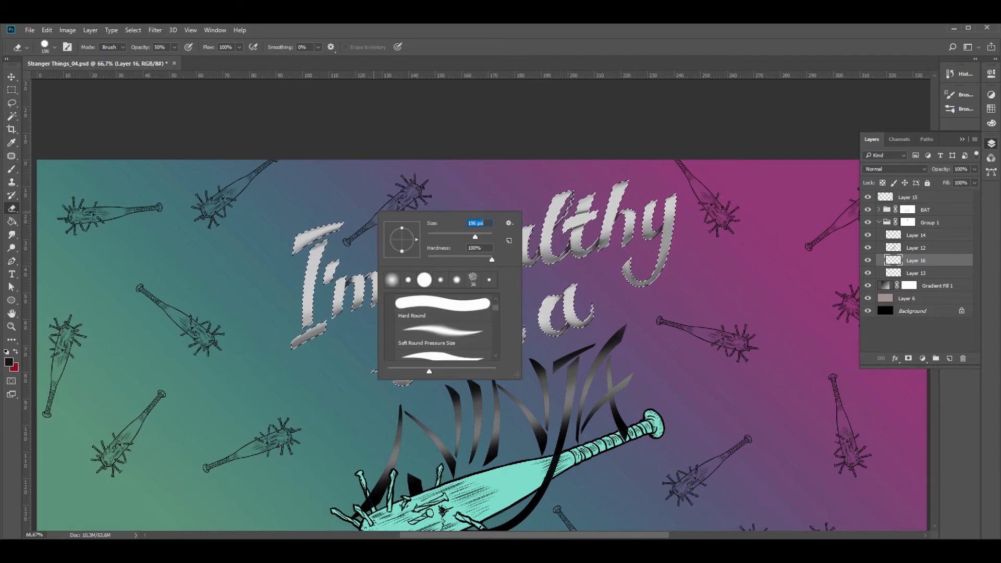
pyautogui.click(280, 243)
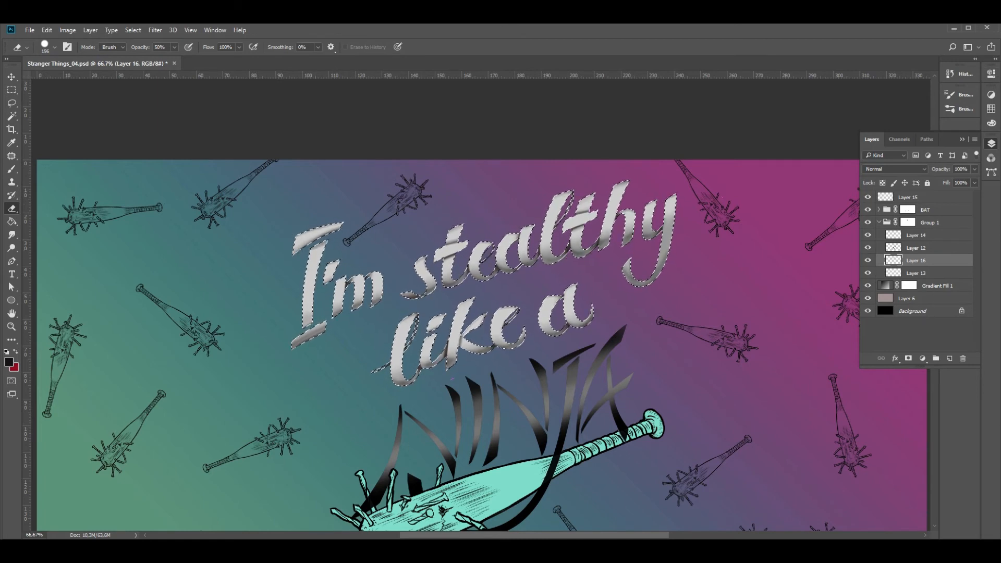
pyautogui.click(55, 47)
pyautogui.moveTo(122, 103); pyautogui.dragTo(58, 103)
pyautogui.click(297, 225)
pyautogui.press('2')
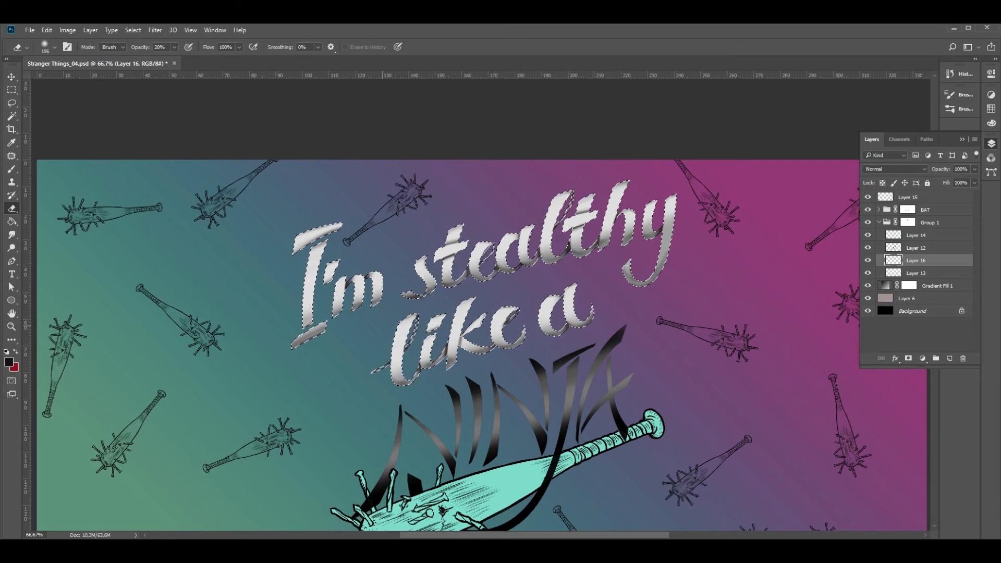
pyautogui.hotkey('ctrl', 'd')
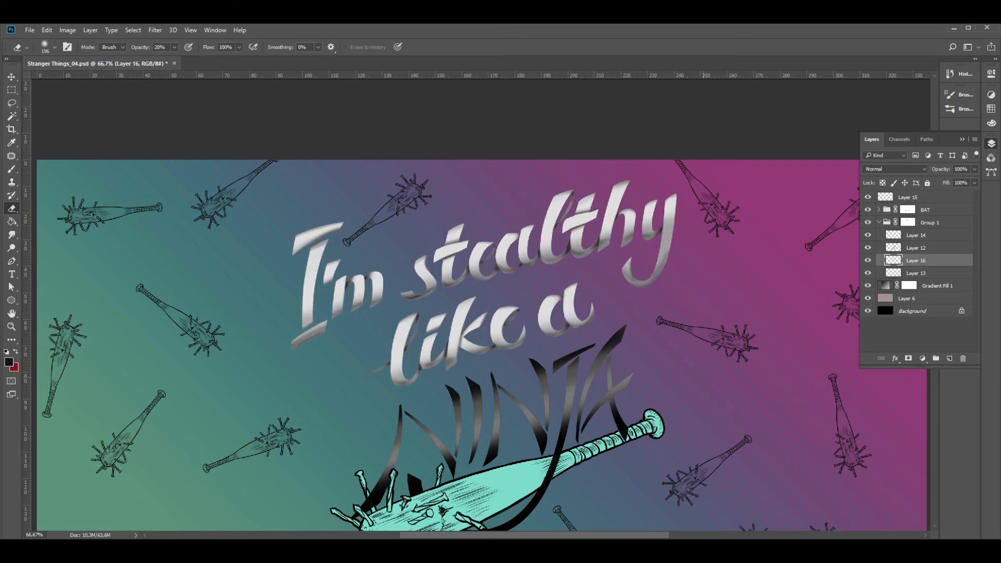
# Colorize the Layer 16 shading pink with Hue/Saturation at hue 0, saturation 100 and lightness 70
pyautogui.hotkey('ctrl', 'u')
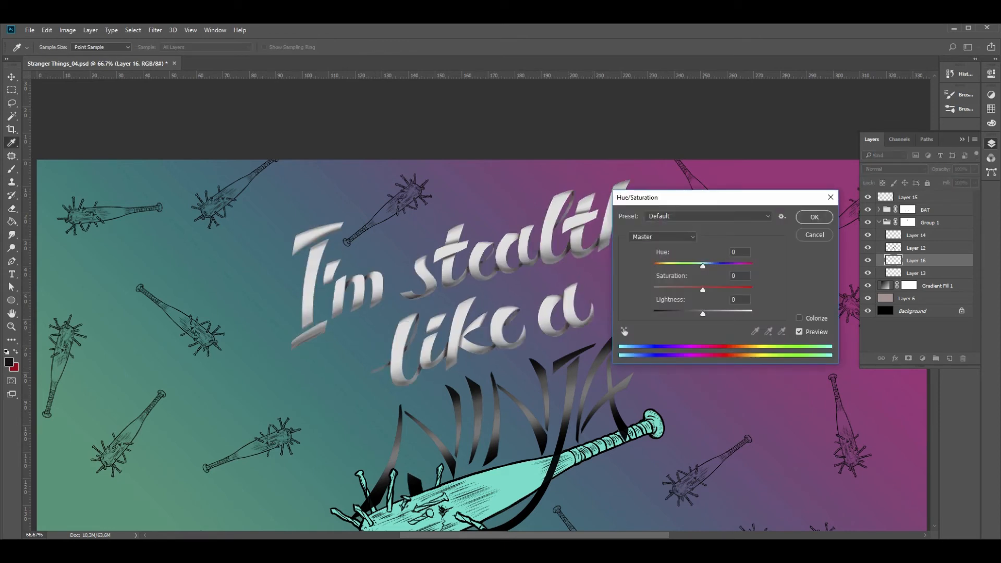
pyautogui.click(799, 318)
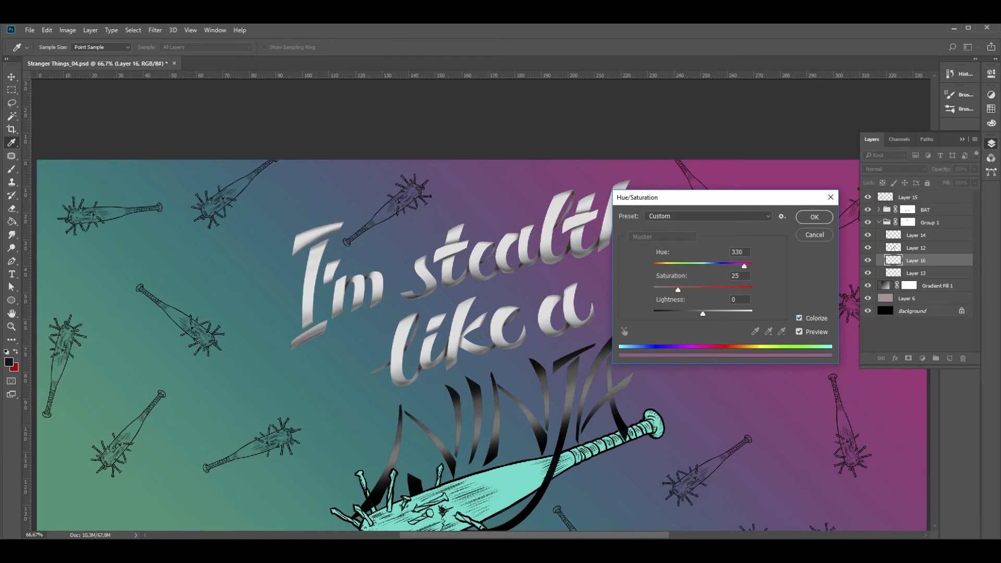
pyautogui.moveTo(677, 290); pyautogui.dragTo(707, 290)
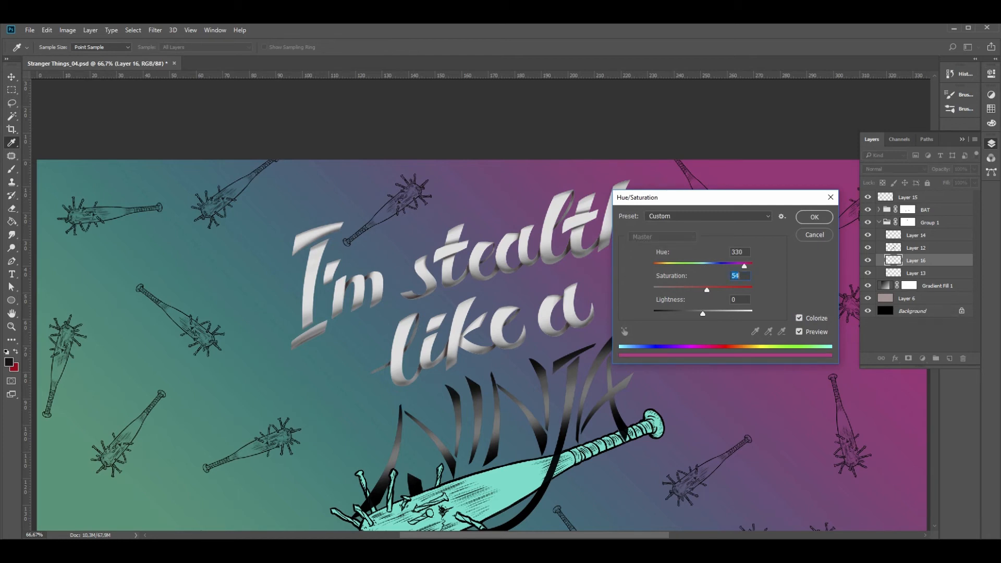
pyautogui.moveTo(744, 265); pyautogui.dragTo(752, 290)
pyautogui.moveTo(703, 314)
pyautogui.mouseDown()
pyautogui.moveTo(655, 314)
pyautogui.moveTo(744, 314)
pyautogui.moveTo(704, 313)
pyautogui.moveTo(726, 314)
pyautogui.moveTo(713, 313)
pyautogui.mouseUp()
pyautogui.moveTo(679, 266); pyautogui.dragTo(727, 266)
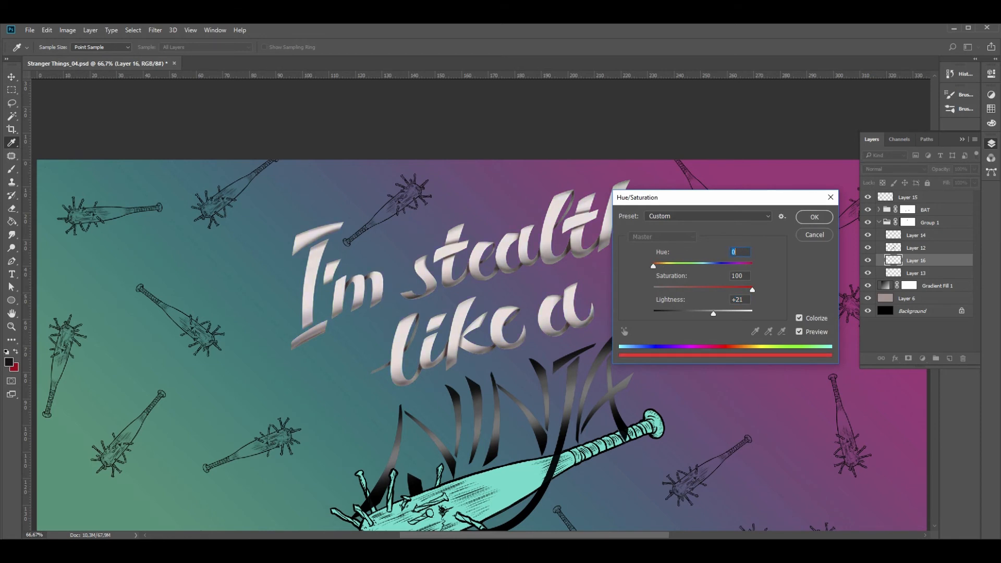
pyautogui.moveTo(713, 314); pyautogui.dragTo(745, 313)
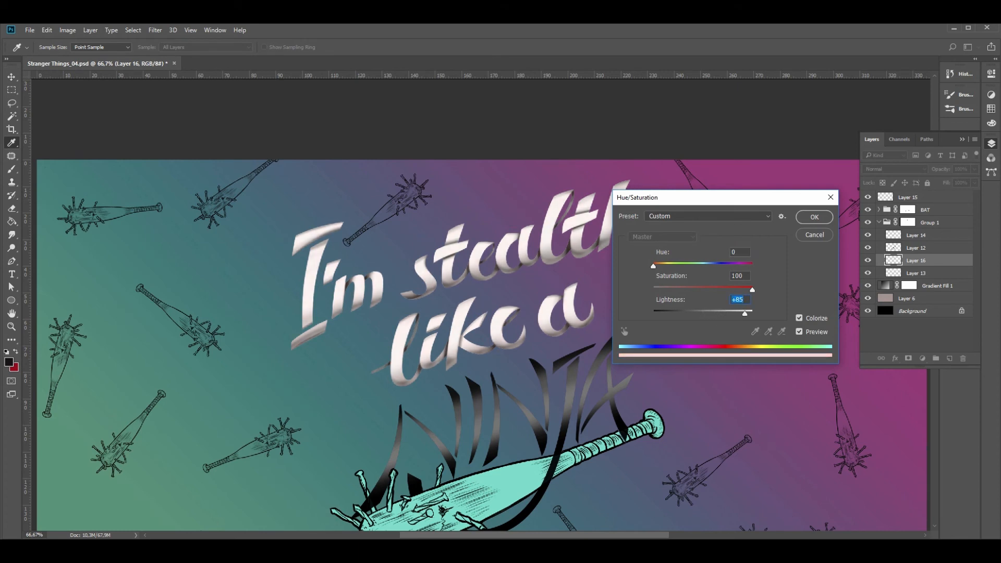
pyautogui.write('70')
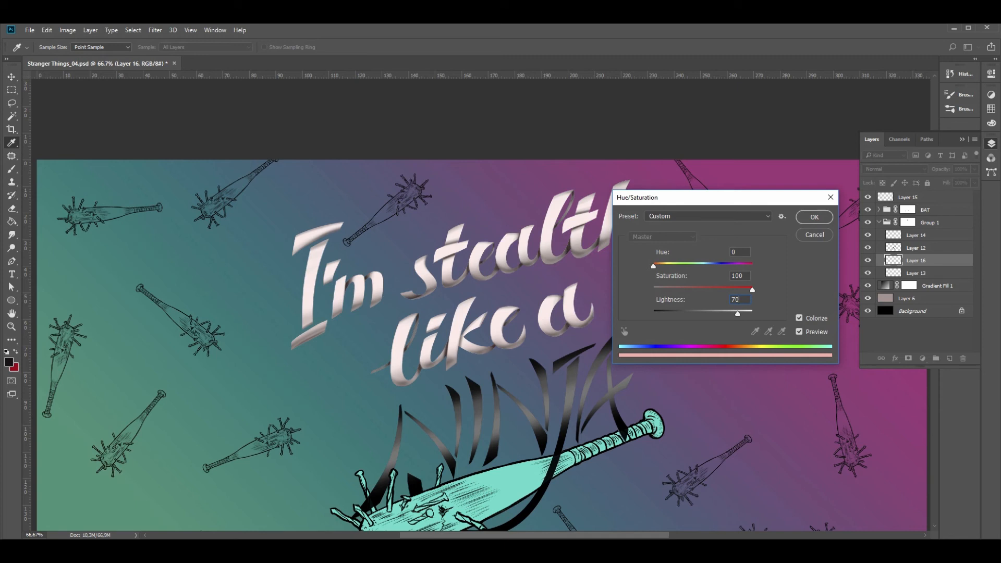
pyautogui.press('Return')
# Examine what Layers 12 and 14 contribute to the whole design by hiding and showing them
pyautogui.press('e')
pyautogui.press('z')
pyautogui.hotkey('ctrl', '-')
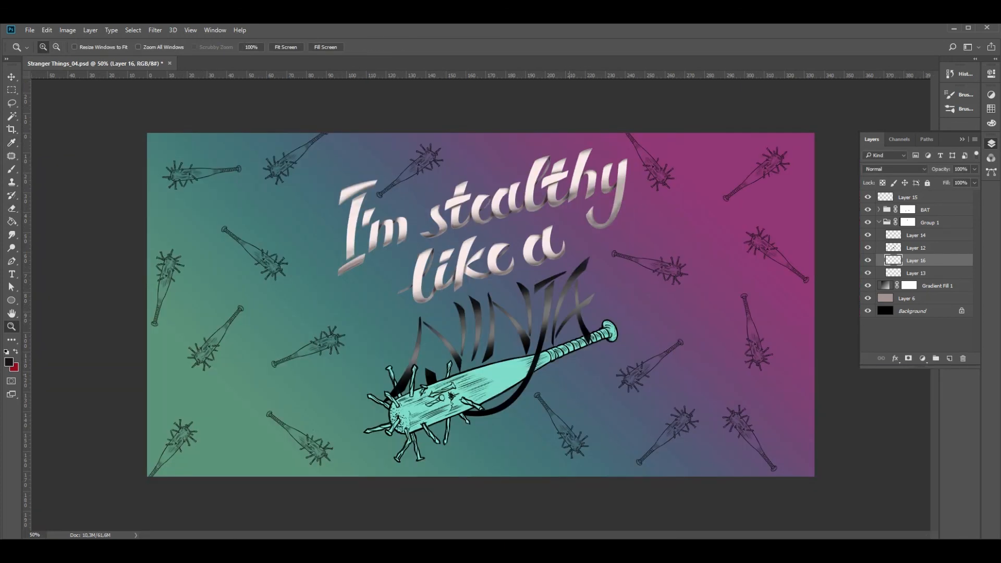
pyautogui.click(916, 247)
pyautogui.click(868, 247)
pyautogui.click(868, 247)
pyautogui.click(868, 235)
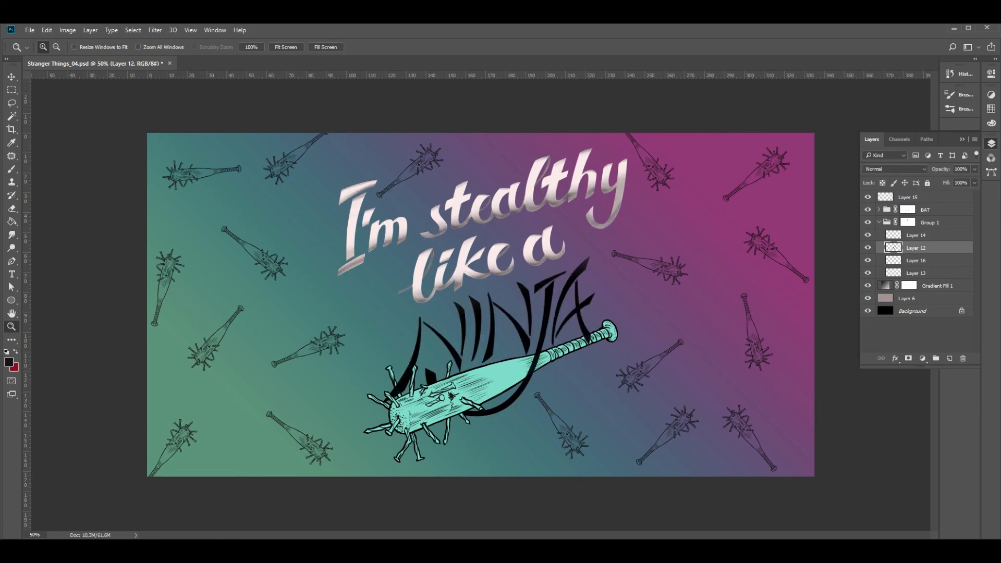
pyautogui.click(867, 235)
# Lasso I'm stealthy like a on Layer 14, set its Hue/Saturation to saturation +45 and lightness +2, and deselect it
pyautogui.click(915, 235)
pyautogui.press('l')
pyautogui.moveTo(455, 164)
pyautogui.mouseDown()
pyautogui.moveTo(313, 182)
pyautogui.moveTo(401, 318)
pyautogui.mouseUp()
pyautogui.moveTo(503, 282)
pyautogui.mouseDown()
pyautogui.moveTo(654, 219)
pyautogui.moveTo(555, 136)
pyautogui.mouseUp()
pyautogui.hotkey('ctrl', 'u')
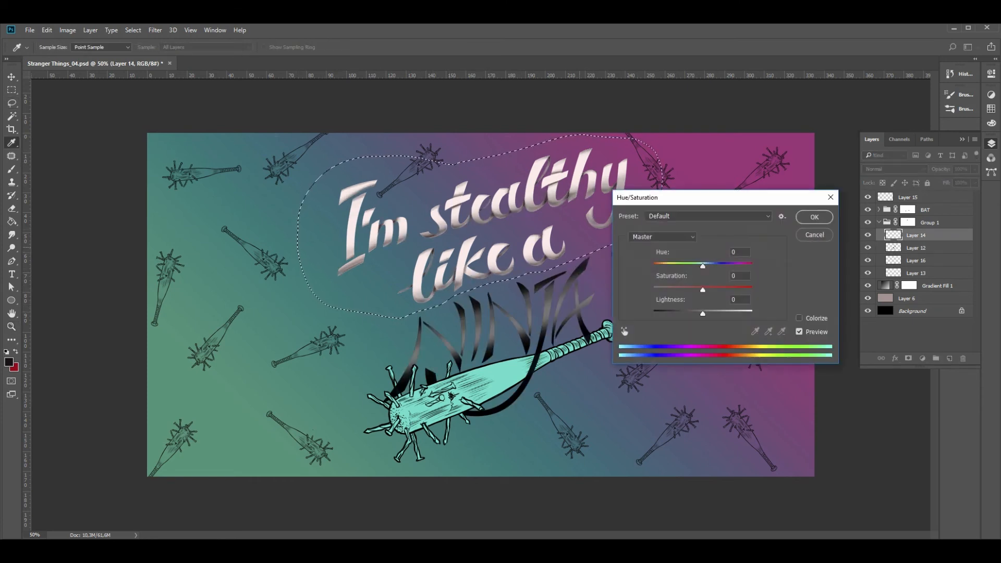
pyautogui.moveTo(703, 314); pyautogui.dragTo(708, 313)
pyautogui.moveTo(703, 267)
pyautogui.mouseDown()
pyautogui.moveTo(662, 266)
pyautogui.moveTo(750, 267)
pyautogui.moveTo(703, 266)
pyautogui.mouseUp()
pyautogui.moveTo(706, 314); pyautogui.dragTo(716, 290)
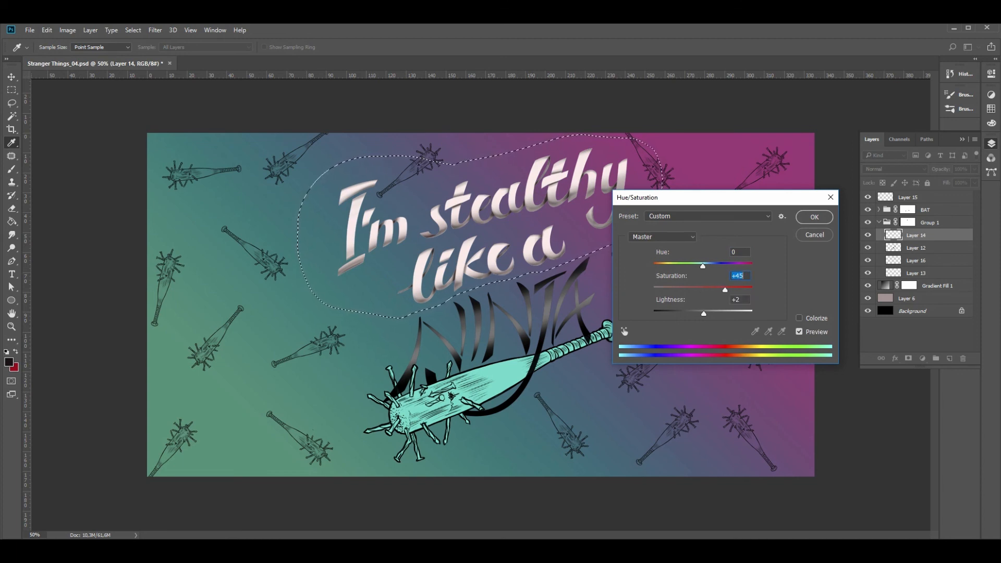
pyautogui.press('Return')
pyautogui.hotkey('ctrl', 'd')
pyautogui.press('z')
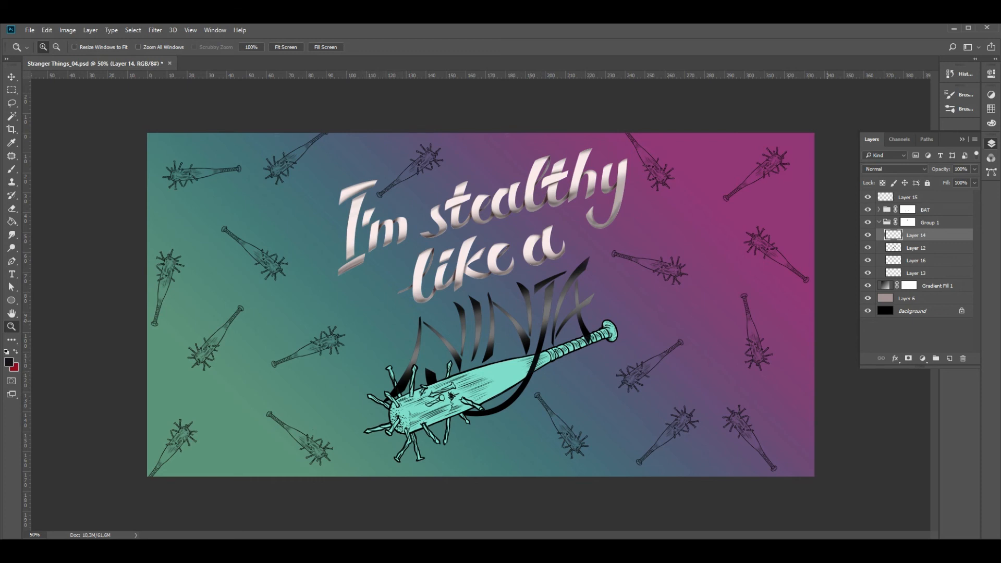
# Load the I'm stealthy like a lettering of Layer 13 as a selection and bring up the options for modifying it
pyautogui.click(916, 247)
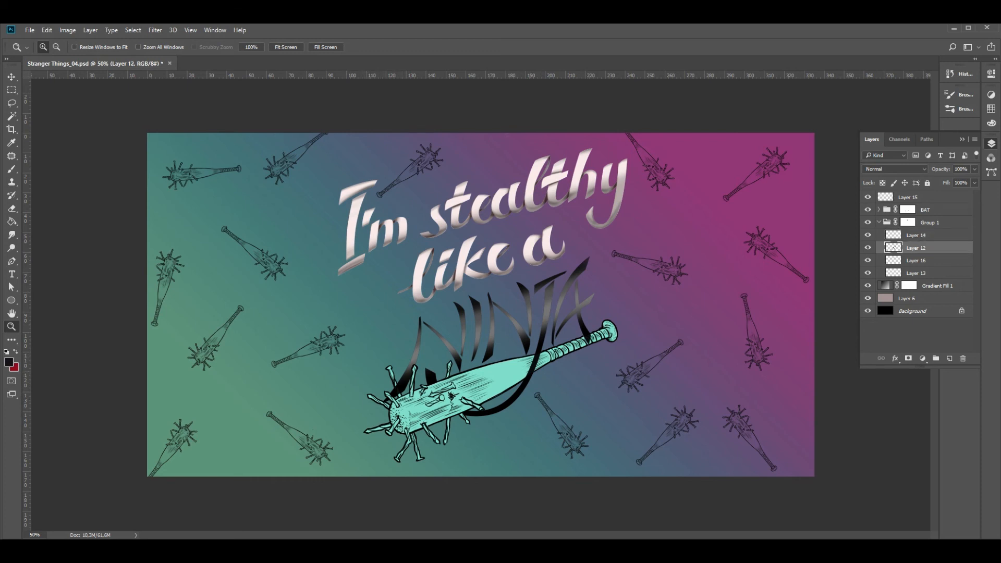
pyautogui.click(868, 273)
pyautogui.click(867, 273)
pyautogui.click(867, 273)
pyautogui.click(867, 273)
pyautogui.click(915, 273)
pyautogui.keyDown('ctrl'); pyautogui.click(892, 273); pyautogui.keyUp('ctrl')
pyautogui.click(133, 30)
pyautogui.moveTo(142, 160)
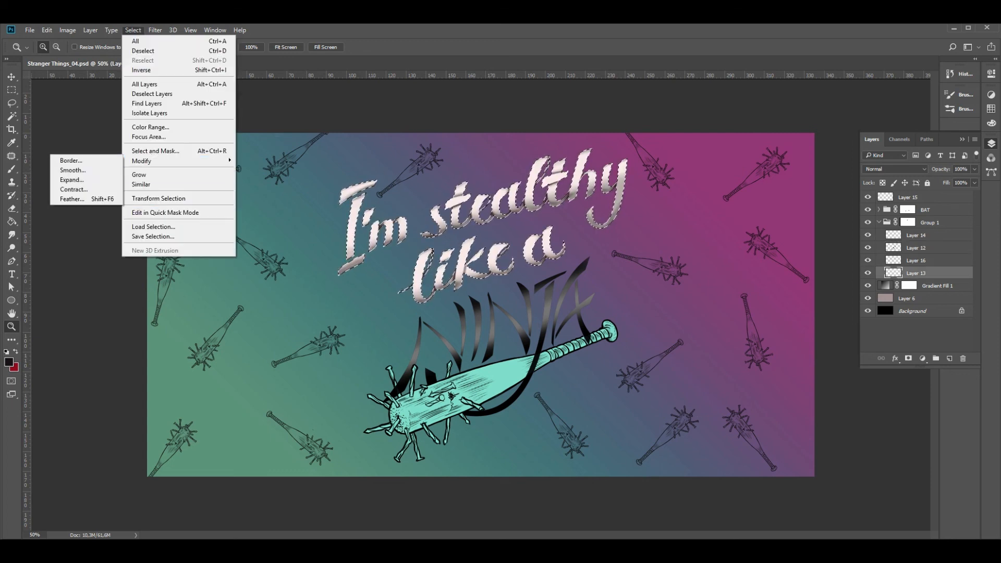